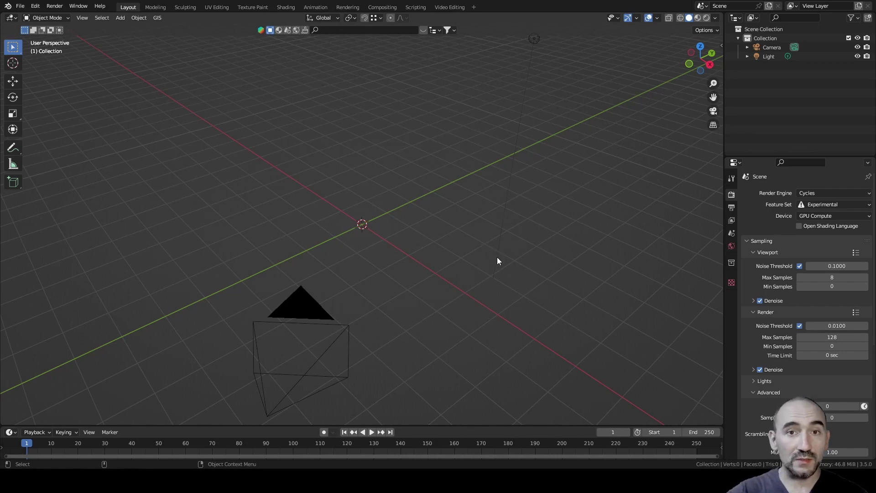
Add a mesh cube at the origin of the empty scene
{"action": "scroll", "coordinate": [374, 227], "scroll_direction": "up", "scroll_amount": 4}
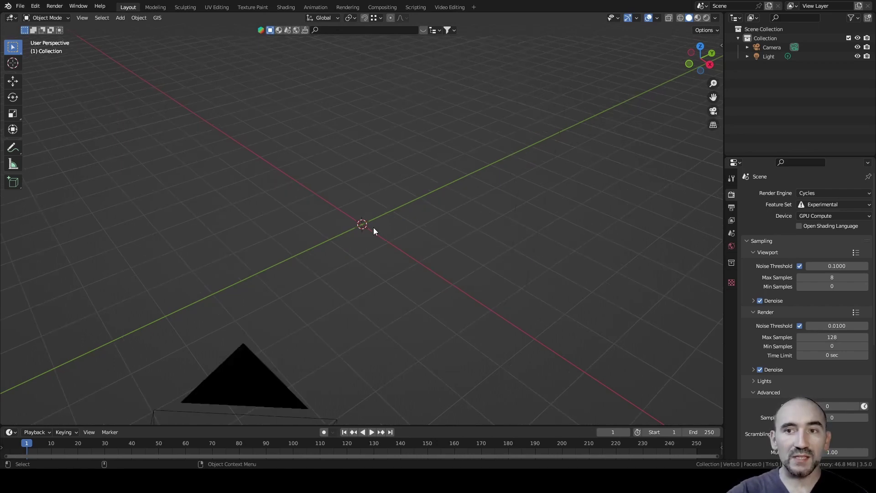
{"action": "middle_click_drag", "start_coordinate": [398, 210], "coordinate": [386, 196]}
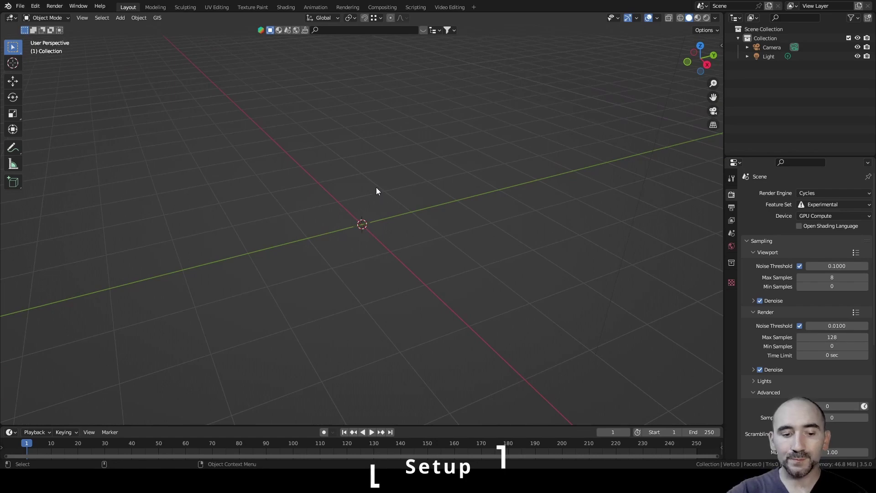
{"action": "key", "text": "shift+a"}
{"action": "mouse_move", "coordinate": [377, 188]}
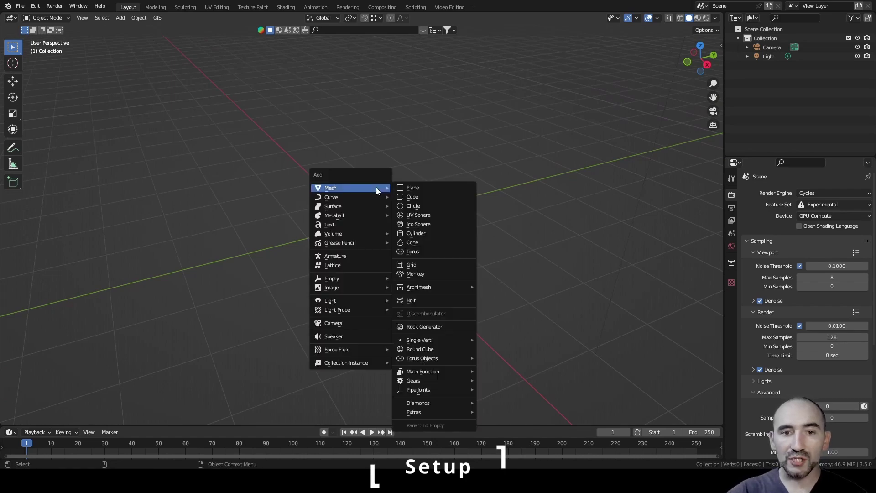
{"action": "left_click", "coordinate": [433, 196]}
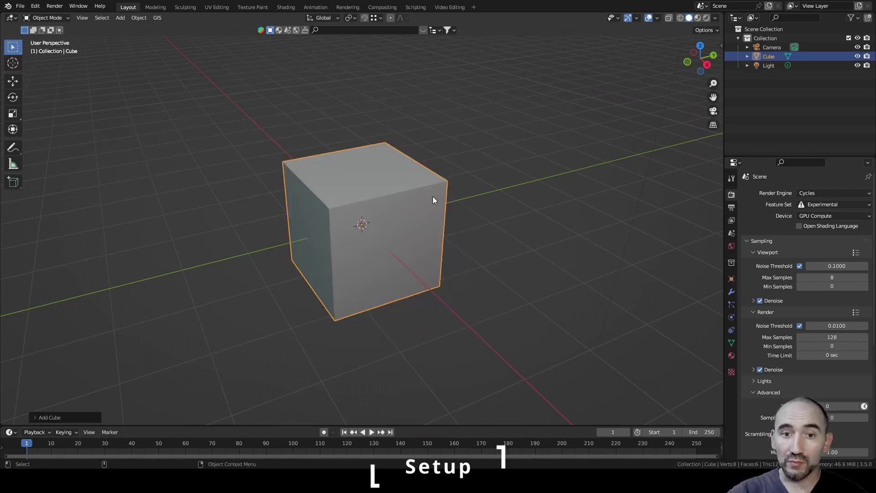
Set the cube's dimensions to 1 m along Y and 2 cm along Z
{"action": "middle_click_drag", "start_coordinate": [458, 227], "coordinate": [426, 214]}
{"action": "scroll", "coordinate": [426, 213], "scroll_direction": "up", "scroll_amount": 3}
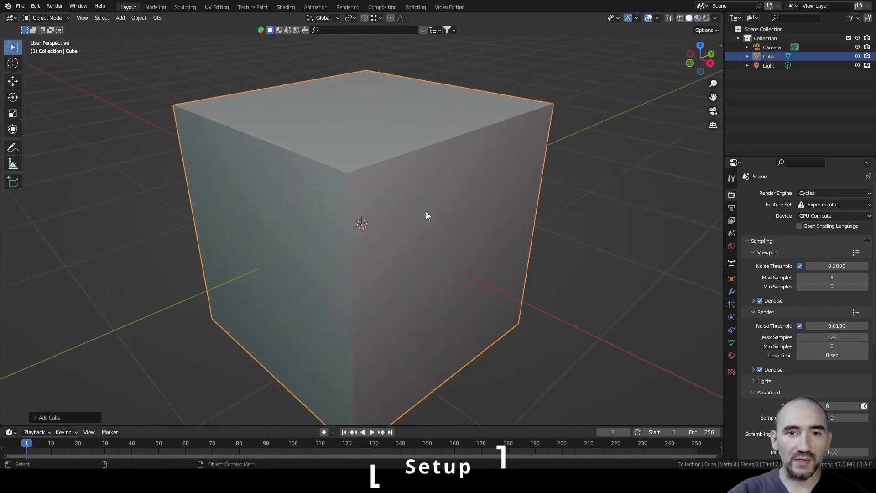
{"action": "key", "text": "n"}
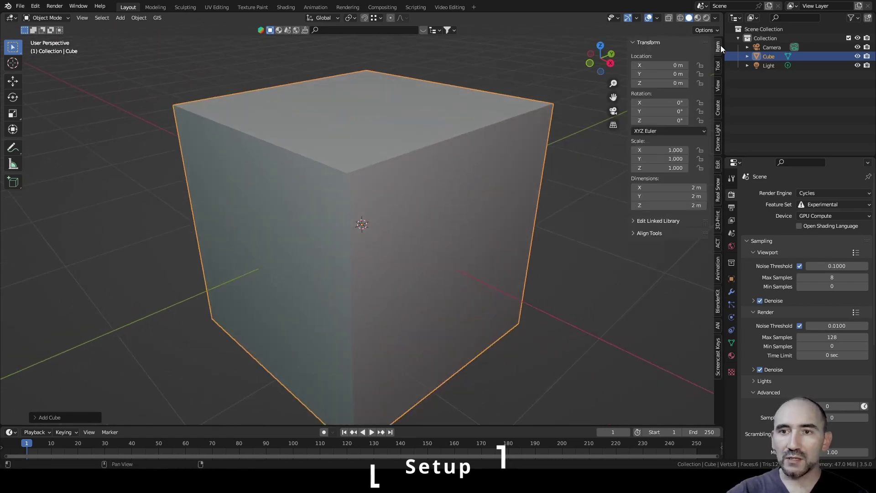
{"action": "left_click", "coordinate": [653, 196]}
{"action": "type", "text": "1"}
{"action": "key", "text": "Tab"}
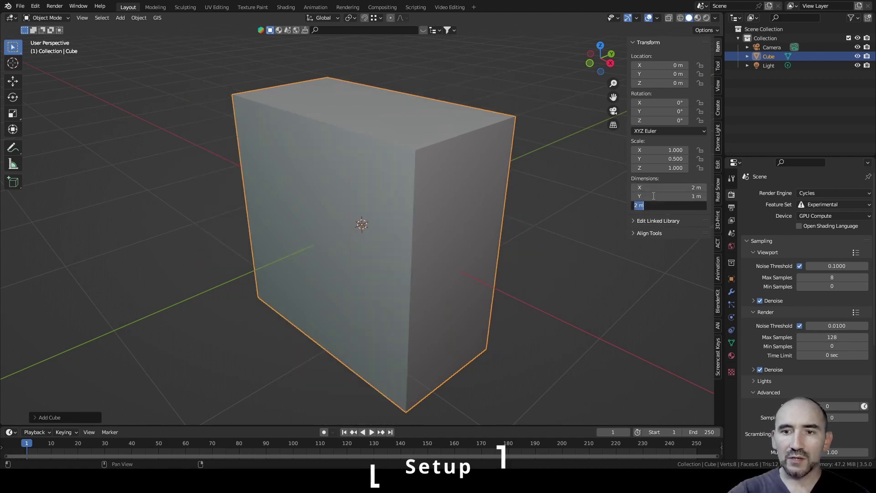
{"action": "type", "text": "0.02"}
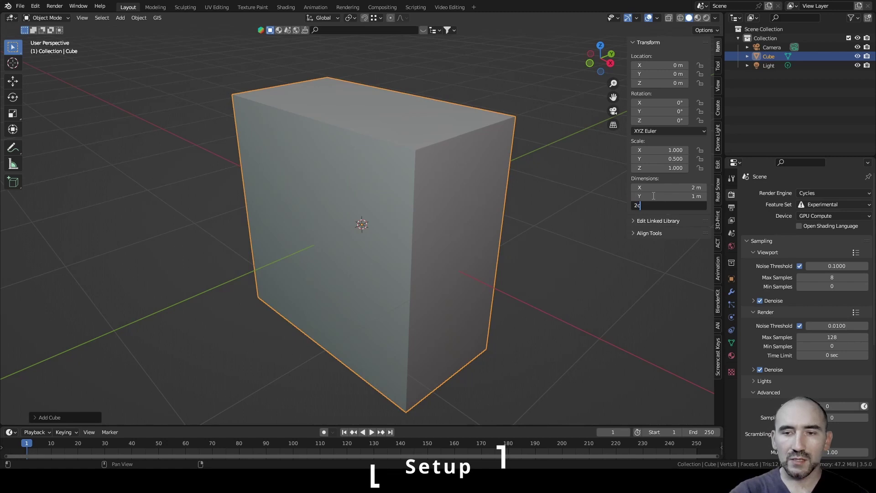
{"action": "key", "text": "Return"}
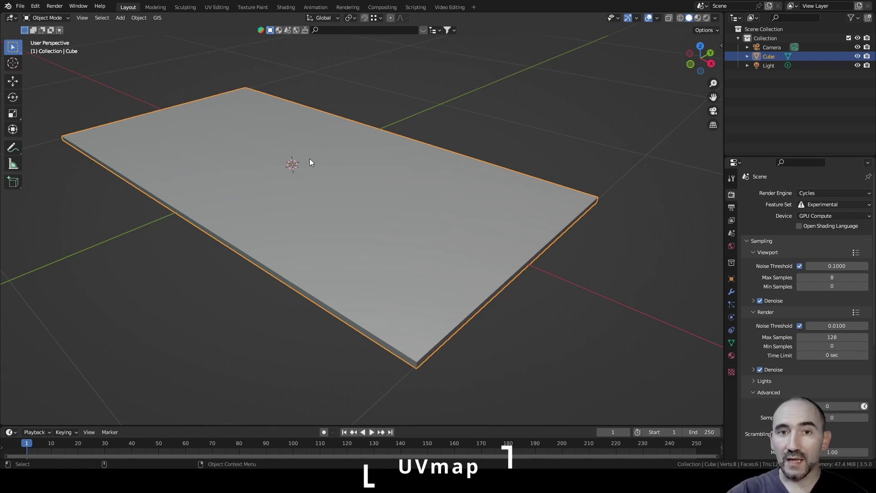
Unwrap all faces of the slab with Cube Projection and show its UV layout in the UV Editing workspace
{"action": "key", "text": "Tab"}
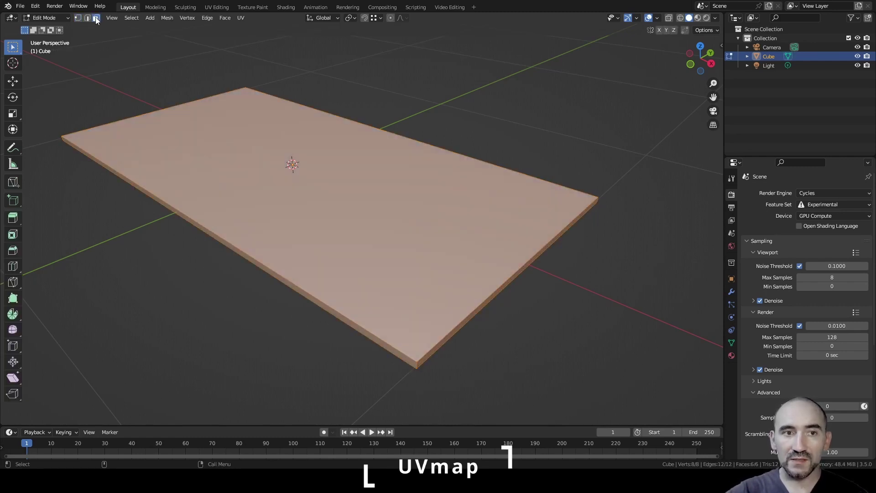
{"action": "right_click", "coordinate": [248, 142]}
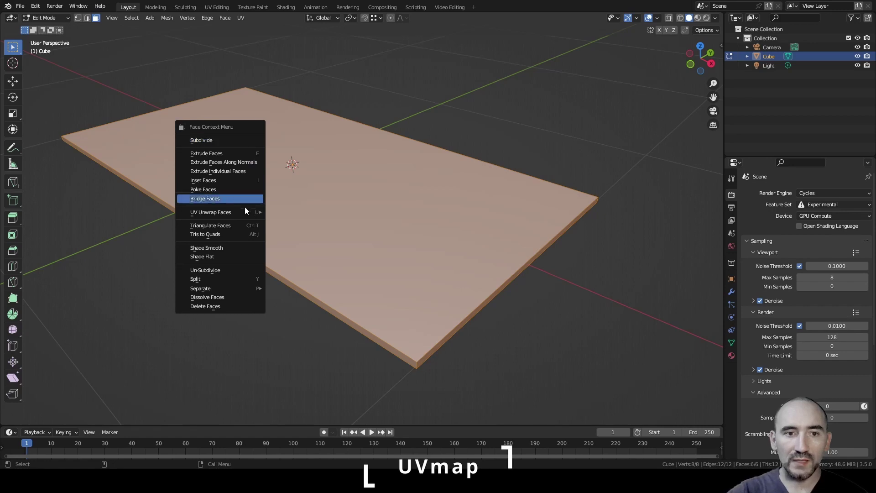
{"action": "mouse_move", "coordinate": [238, 212]}
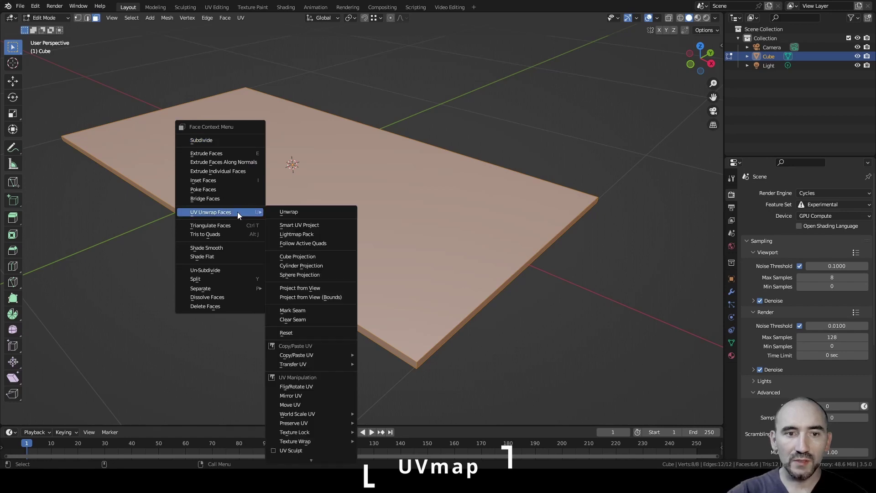
{"action": "left_click", "coordinate": [313, 258]}
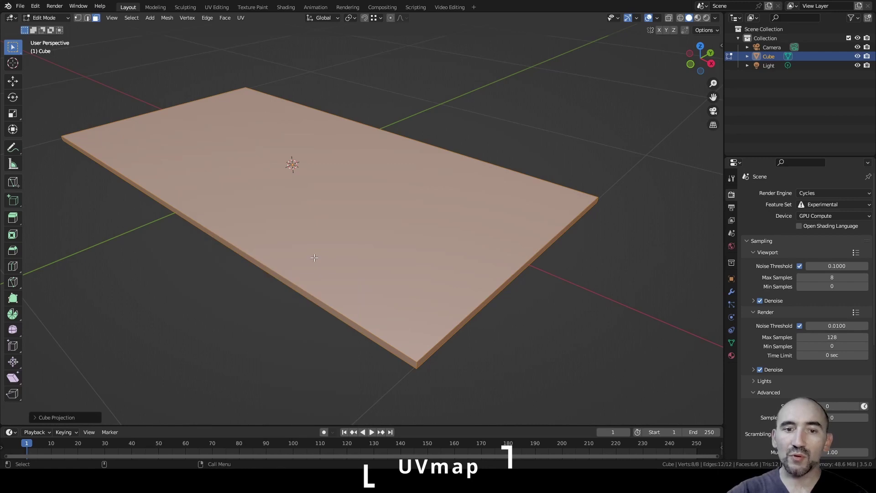
{"action": "left_click", "coordinate": [213, 8]}
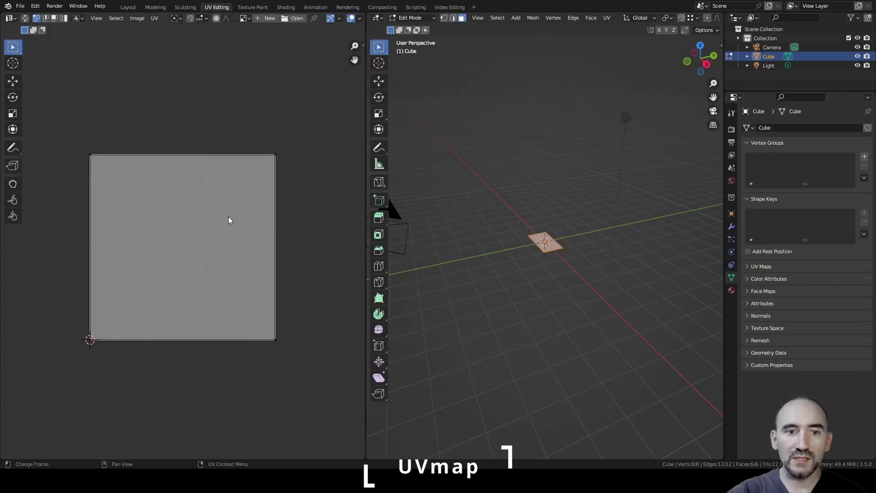
{"action": "key", "text": "KP_Decimal"}
{"action": "middle_click_drag", "start_coordinate": [516, 226], "coordinate": [549, 194]}
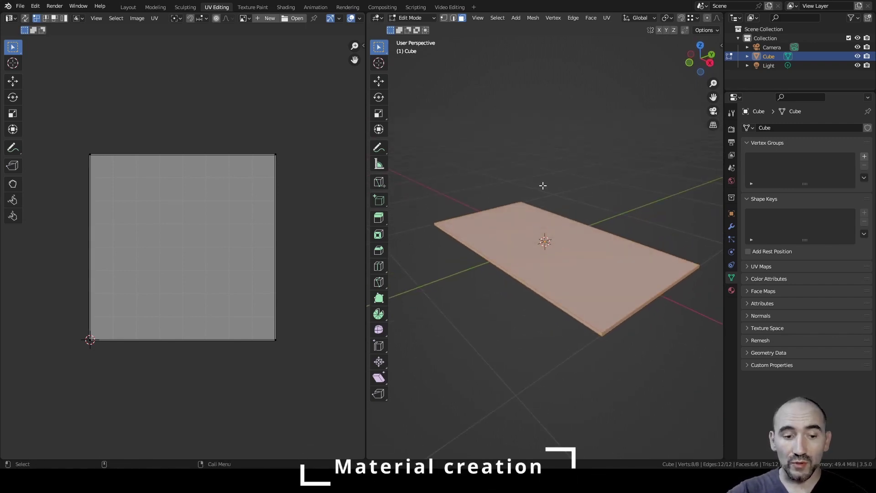
Return to Object Mode and create a new material named Wood for the slab
{"action": "key", "text": "Tab"}
{"action": "left_click", "coordinate": [602, 206]}
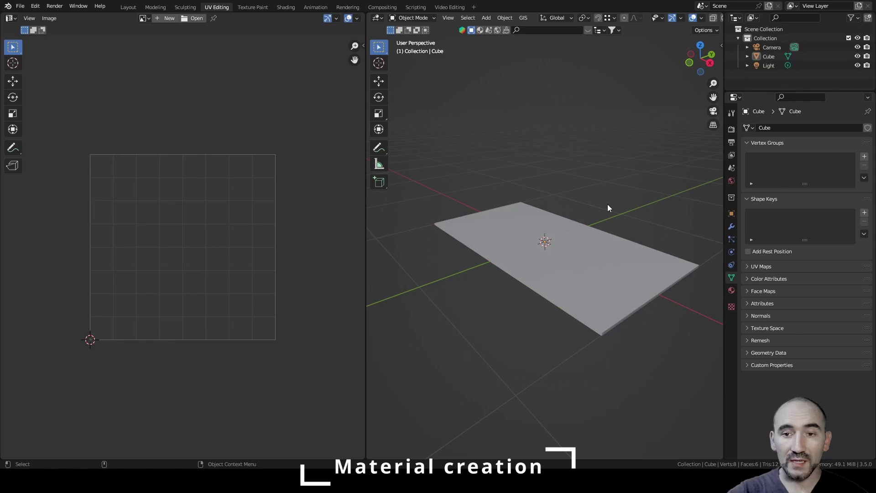
{"action": "left_click", "coordinate": [732, 290]}
{"action": "left_click", "coordinate": [784, 166]}
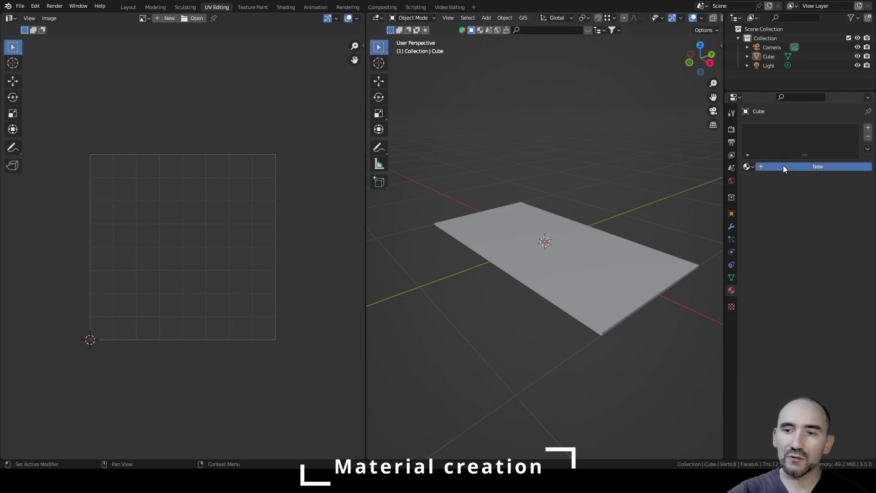
{"action": "left_click", "coordinate": [783, 166]}
{"action": "type", "text": "Wood"}
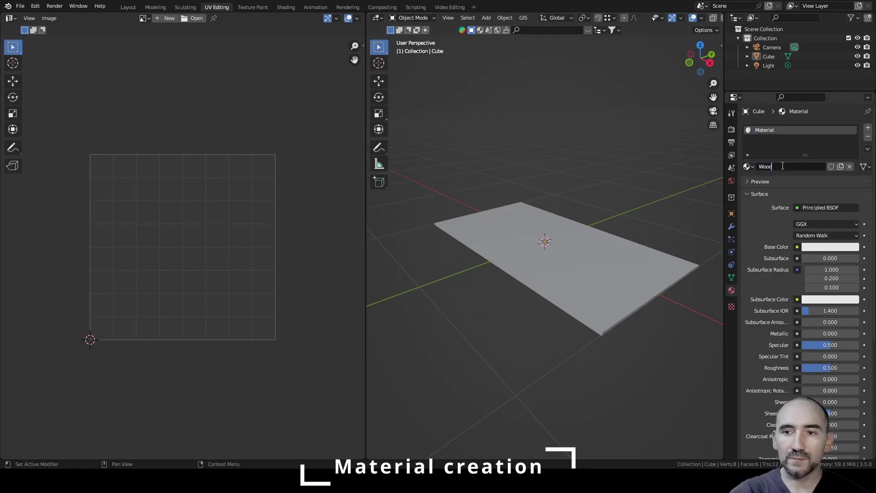
{"action": "key", "text": "Return"}
In the Shading workspace, select the slab and add legno.jpg as an image texture node to the Wood material
{"action": "left_click", "coordinate": [287, 7]}
{"action": "scroll", "coordinate": [423, 180], "scroll_direction": "up", "scroll_amount": 6}
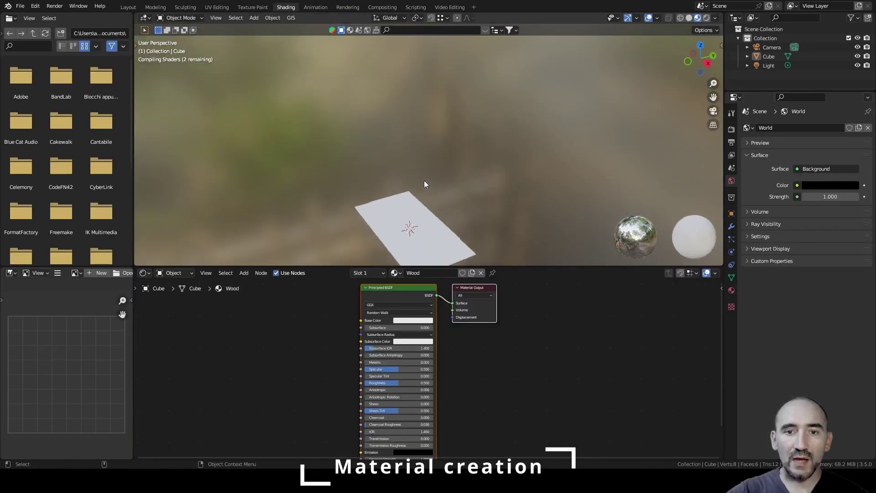
{"action": "mouse_move", "coordinate": [424, 180]}
{"action": "middle_mouse_down"}
{"action": "mouse_move", "coordinate": [437, 193]}
{"action": "mouse_move", "coordinate": [434, 41]}
{"action": "mouse_move", "coordinate": [429, 126]}
{"action": "middle_mouse_up"}
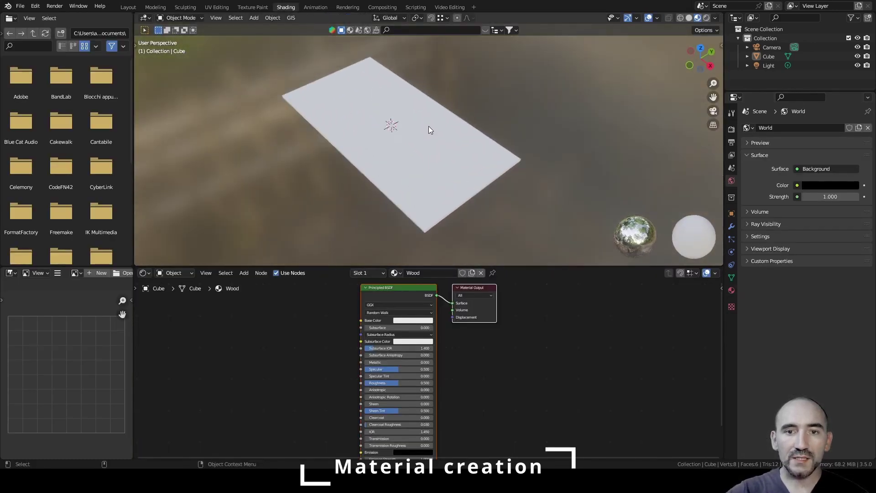
{"action": "left_click", "coordinate": [429, 126]}
{"action": "middle_click_drag", "start_coordinate": [181, 341], "coordinate": [319, 352]}
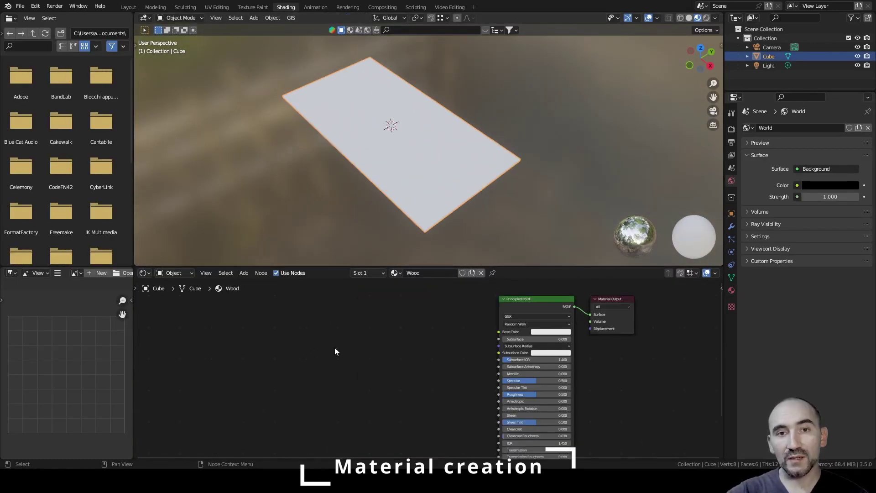
{"action": "left_click_drag", "start_coordinate": [338, 465], "coordinate": [335, 325]}
{"action": "left_click", "coordinate": [343, 295]}
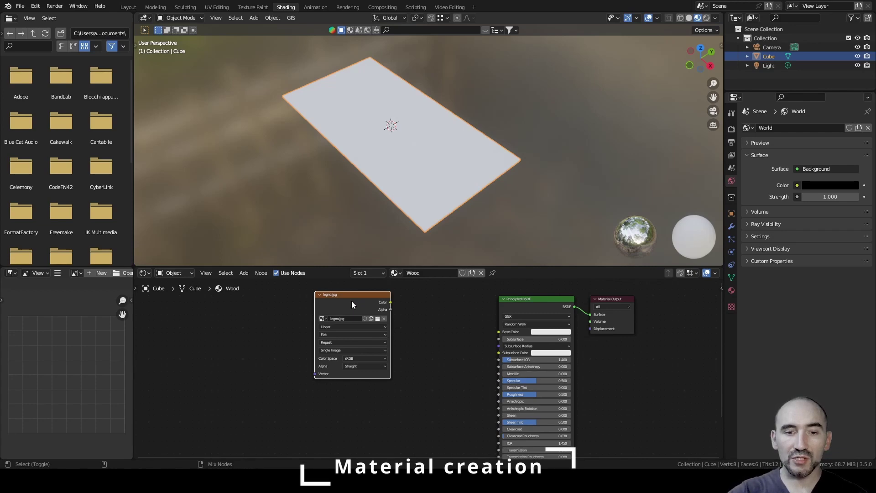
Connect the legno.jpg node's Color output directly to the Material Output's Surface input and check the grain on the slab
{"action": "left_click_drag", "start_coordinate": [391, 302], "coordinate": [499, 332]}
{"action": "middle_click_drag", "start_coordinate": [417, 178], "coordinate": [394, 177]}
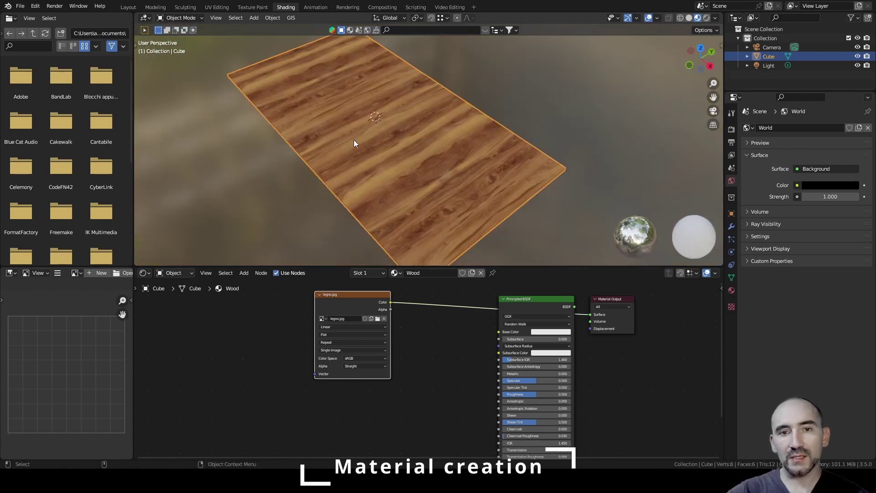
{"action": "middle_click_drag", "start_coordinate": [340, 125], "coordinate": [480, 164]}
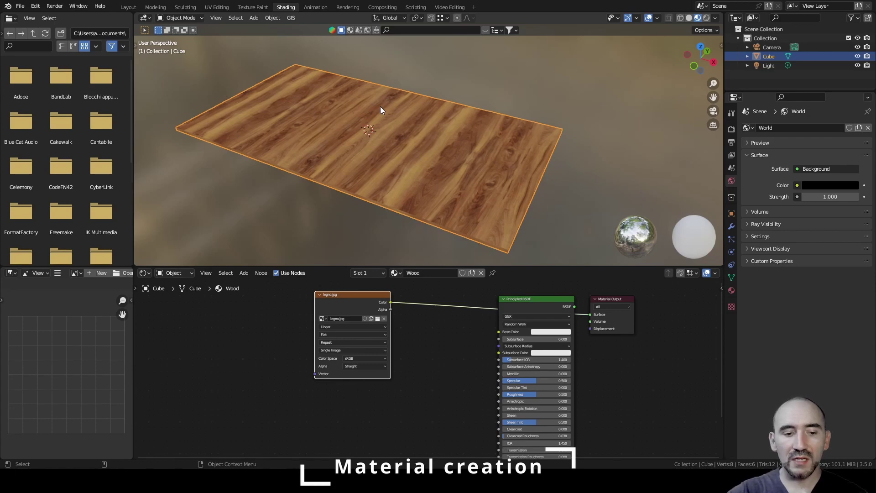
In the UV Editing workspace, select the slab's top face in Edit Mode and rotate its UVs by 90 degrees
{"action": "key", "text": "Tab"}
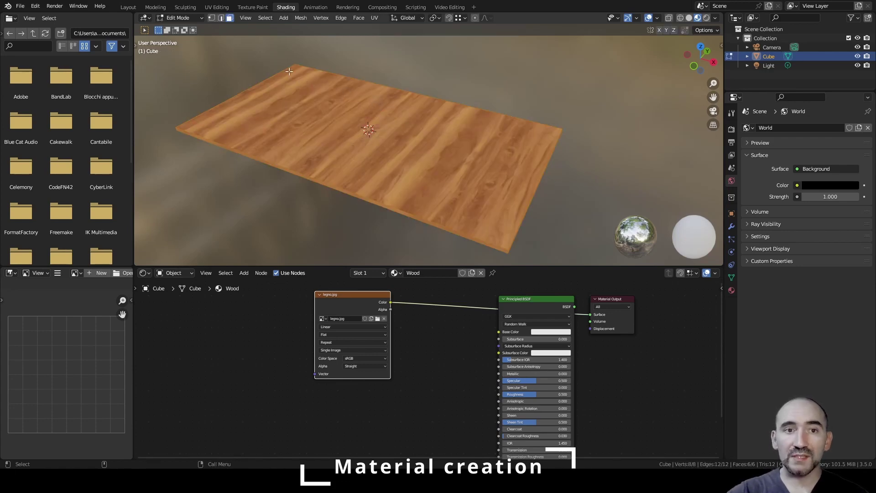
{"action": "left_click", "coordinate": [217, 6]}
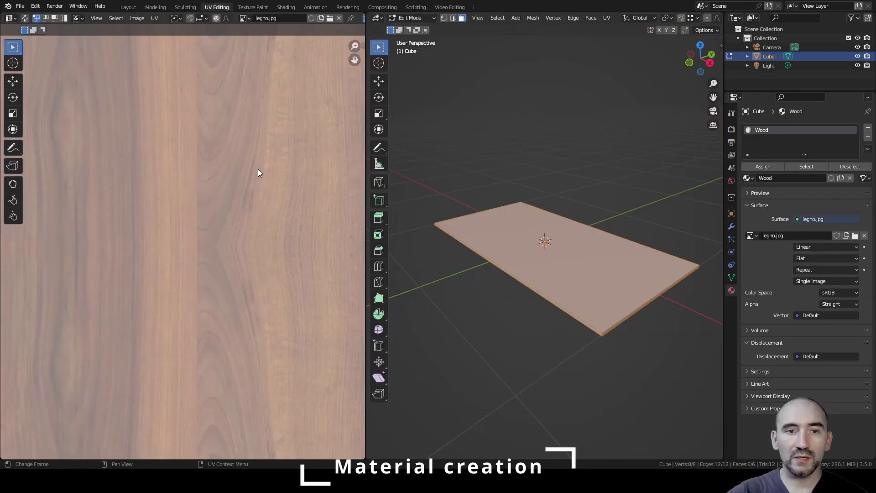
{"action": "scroll", "coordinate": [259, 169], "scroll_direction": "down", "scroll_amount": 8}
{"action": "scroll", "coordinate": [243, 177], "scroll_direction": "up", "scroll_amount": 1}
{"action": "left_click", "coordinate": [520, 241]}
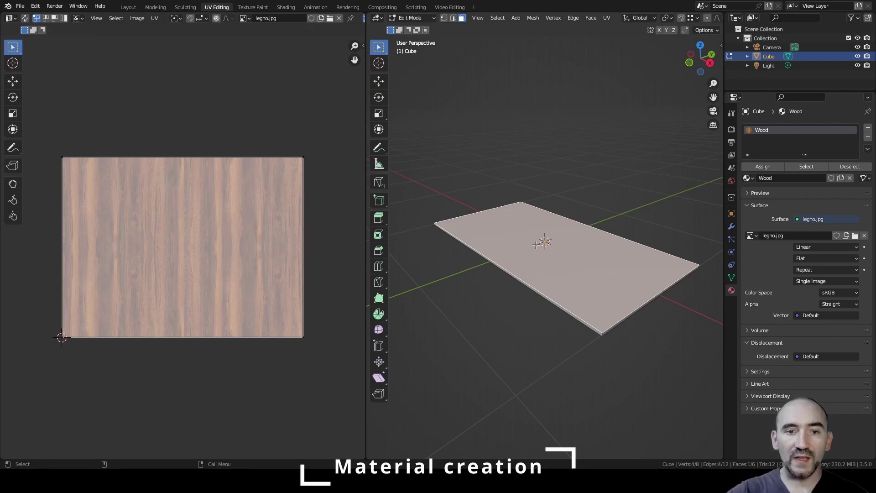
{"action": "key", "text": "a"}
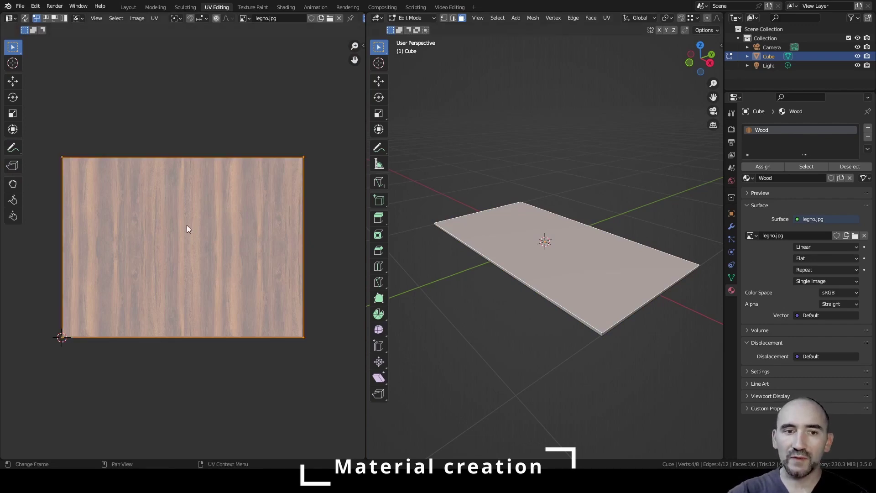
{"action": "type", "text": "r"}
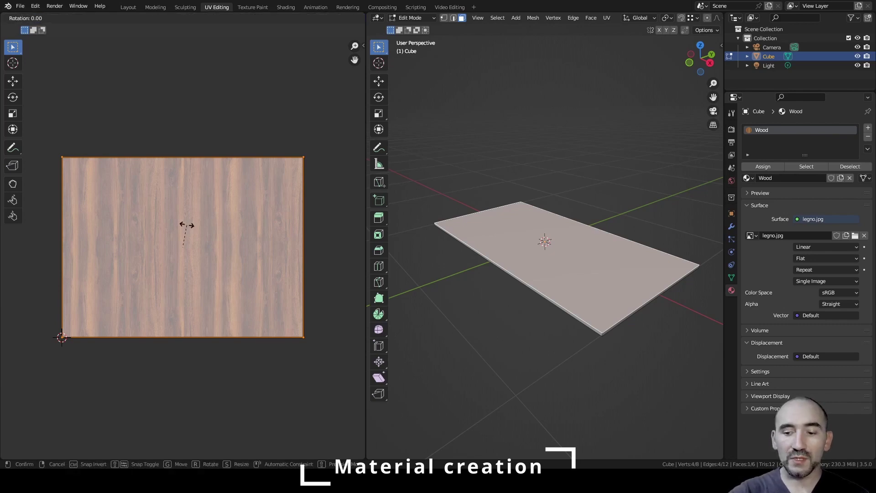
{"action": "type", "text": "90"}
{"action": "key", "text": "Return"}
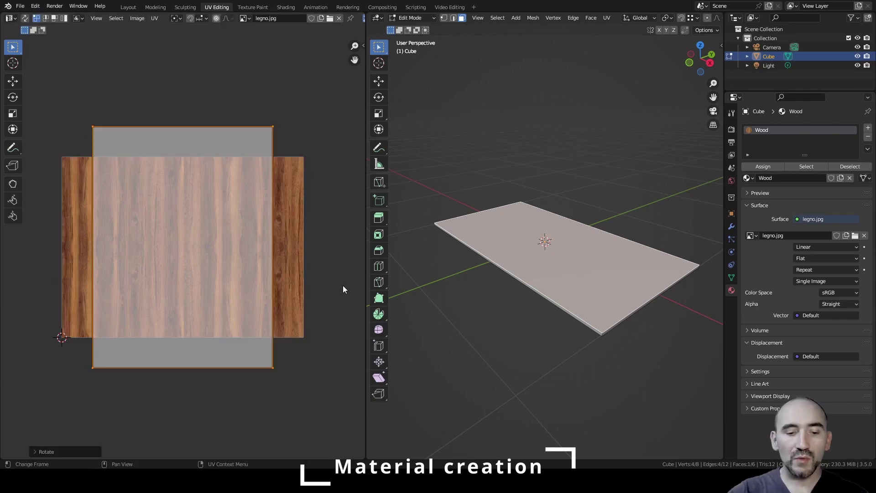
Scale the top face's UVs down to the wood image's height and stretch them along X to nearly its full width
{"action": "key", "text": "s"}
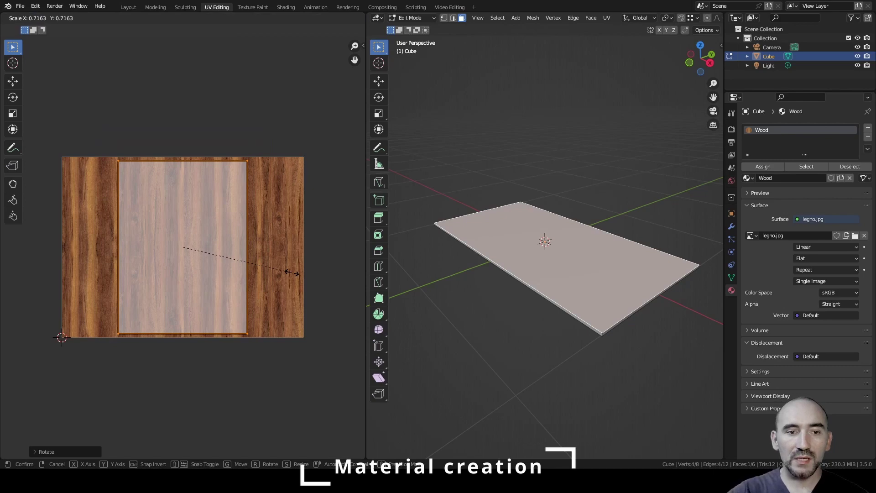
{"action": "left_click", "coordinate": [295, 274]}
{"action": "key", "text": "s"}
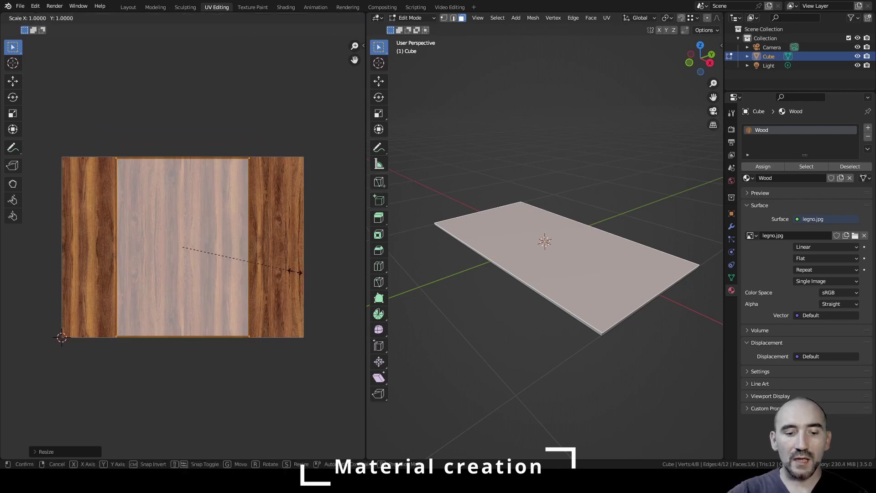
{"action": "key", "text": "x"}
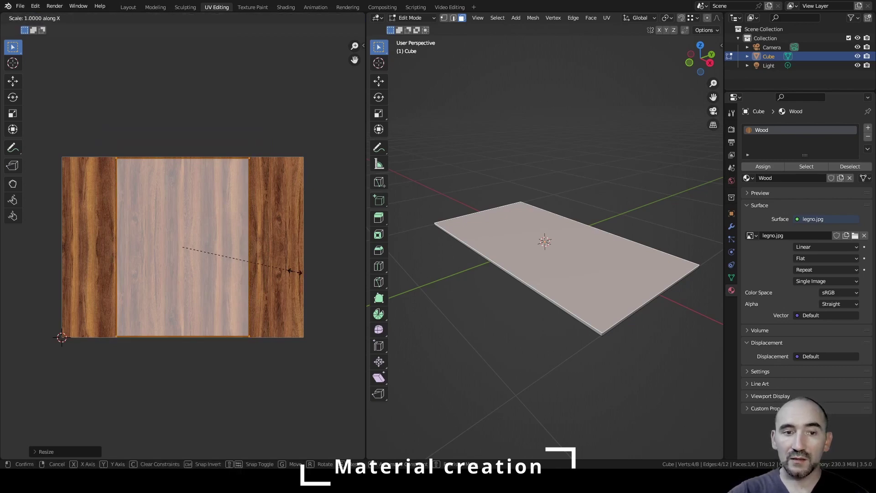
{"action": "left_click", "coordinate": [9, 281]}
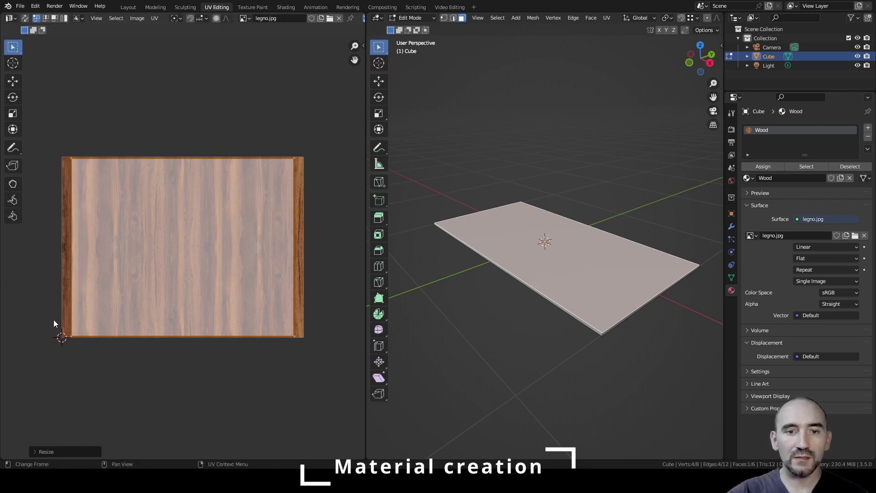
Enable Constrain to Image Bounds and stretch the top face's UVs along X until they fill the whole wood image
{"action": "left_click", "coordinate": [154, 18]}
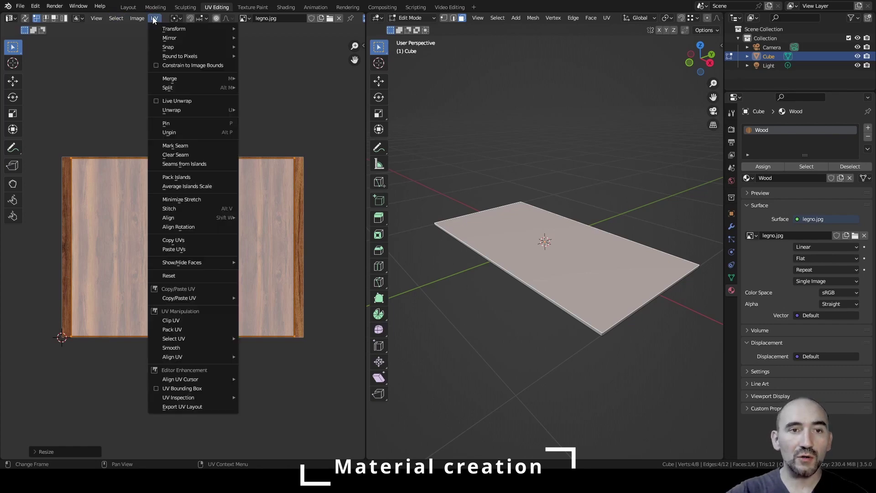
{"action": "left_click", "coordinate": [165, 65]}
{"action": "key", "text": "s"}
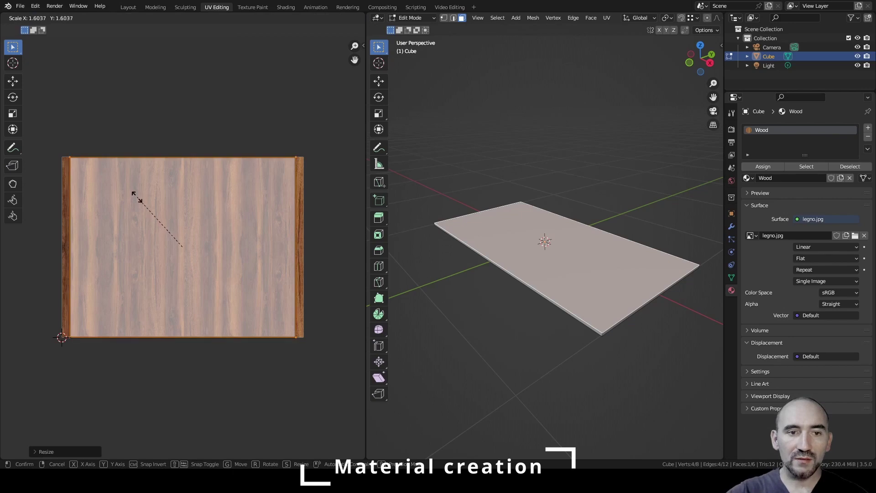
{"action": "key", "text": "y"}
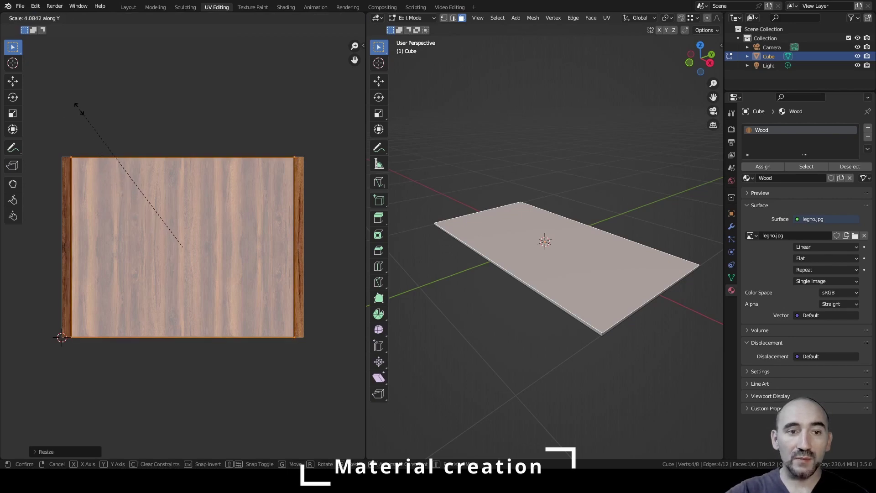
{"action": "left_click", "coordinate": [145, 213]}
{"action": "key", "text": "s"}
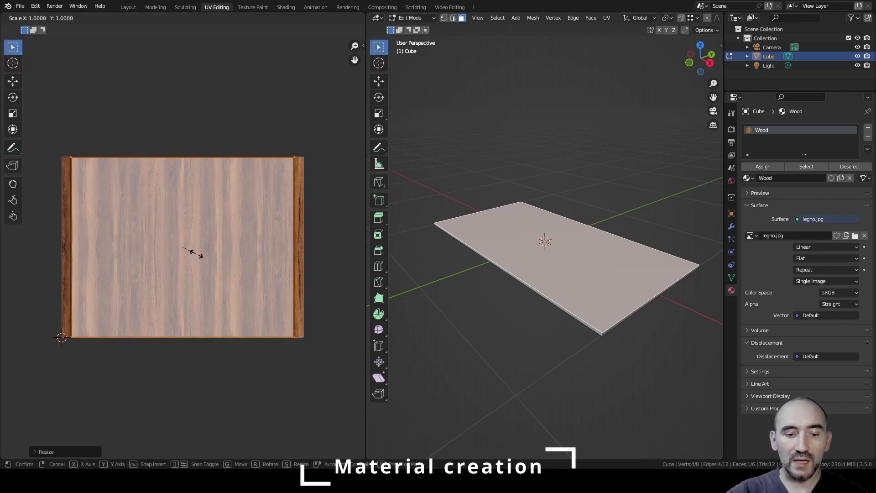
{"action": "key", "text": "x"}
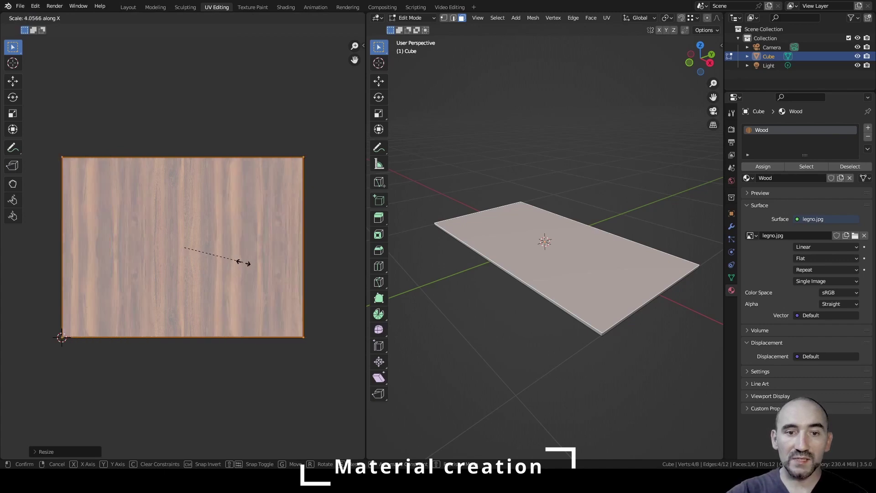
{"action": "left_click", "coordinate": [265, 270]}
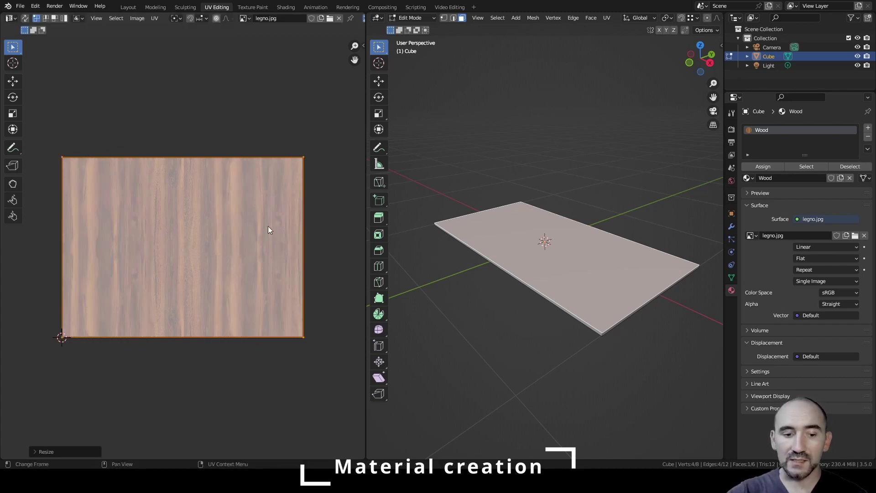
Leave Edit Mode, deselect the slab and return to the Shading workspace to check the wood grain on it
{"action": "key", "text": "Tab"}
{"action": "left_click", "coordinate": [549, 174]}
{"action": "left_click", "coordinate": [284, 7]}
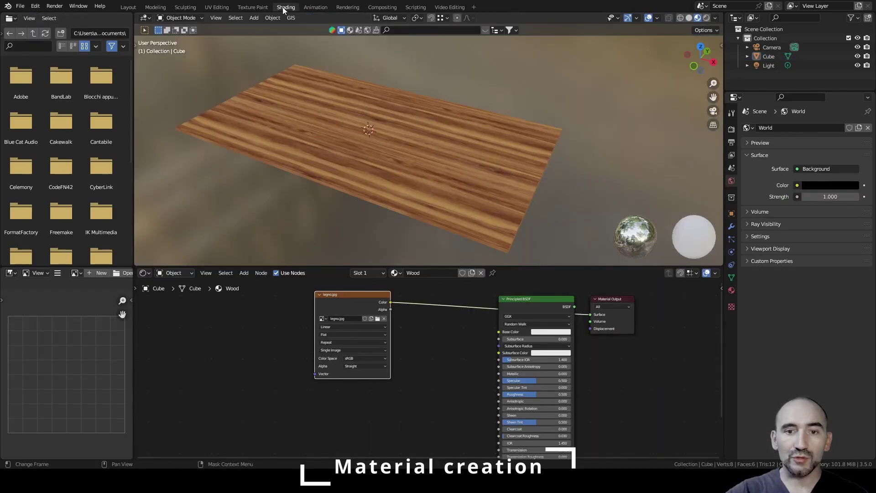
{"action": "mouse_move", "coordinate": [443, 138]}
{"action": "middle_mouse_down"}
{"action": "mouse_move", "coordinate": [409, 138]}
{"action": "mouse_move", "coordinate": [430, 154]}
{"action": "mouse_move", "coordinate": [388, 166]}
{"action": "mouse_move", "coordinate": [382, 183]}
{"action": "mouse_move", "coordinate": [455, 187]}
{"action": "mouse_move", "coordinate": [476, 159]}
{"action": "mouse_move", "coordinate": [448, 126]}
{"action": "middle_mouse_up"}
{"action": "scroll", "coordinate": [430, 154], "scroll_direction": "up", "scroll_amount": 2}
{"action": "scroll", "coordinate": [423, 161], "scroll_direction": "down", "scroll_amount": 2}
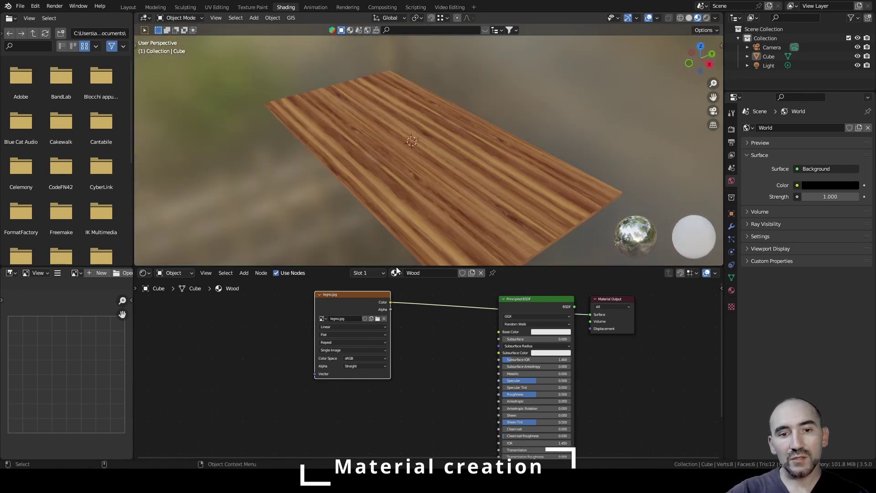
Add Texture Coordinate and Mapping nodes feeding the legno.jpg node, and space the two nodes out ahead of it
{"action": "middle_click_drag", "start_coordinate": [325, 311], "coordinate": [444, 329]}
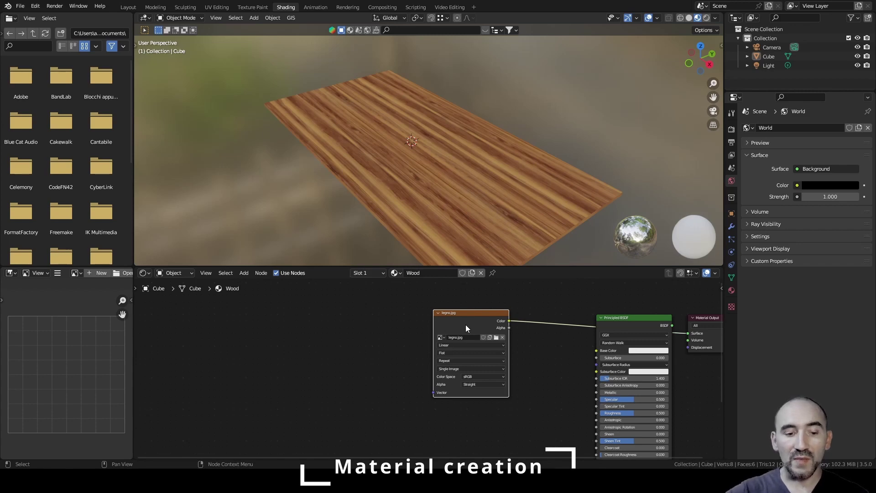
{"action": "key", "text": "ctrl+t"}
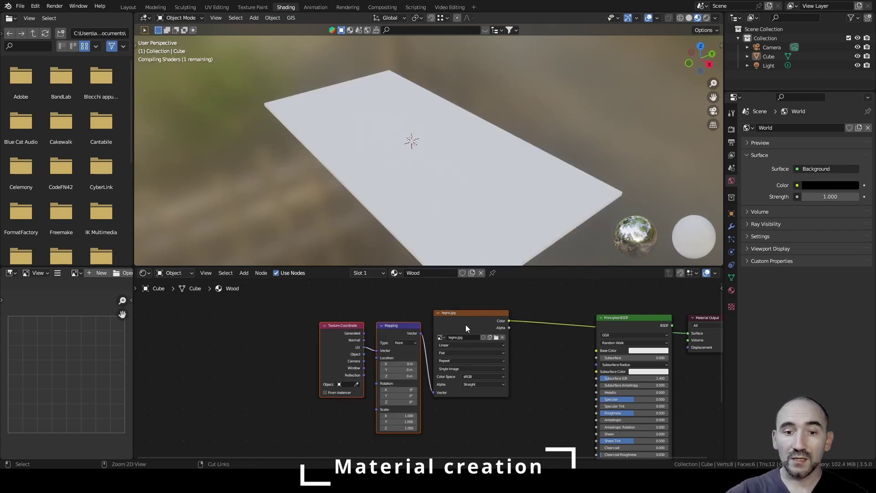
{"action": "scroll", "coordinate": [462, 329], "scroll_direction": "up", "scroll_amount": 1}
{"action": "scroll", "coordinate": [462, 329], "scroll_direction": "up", "scroll_amount": 1}
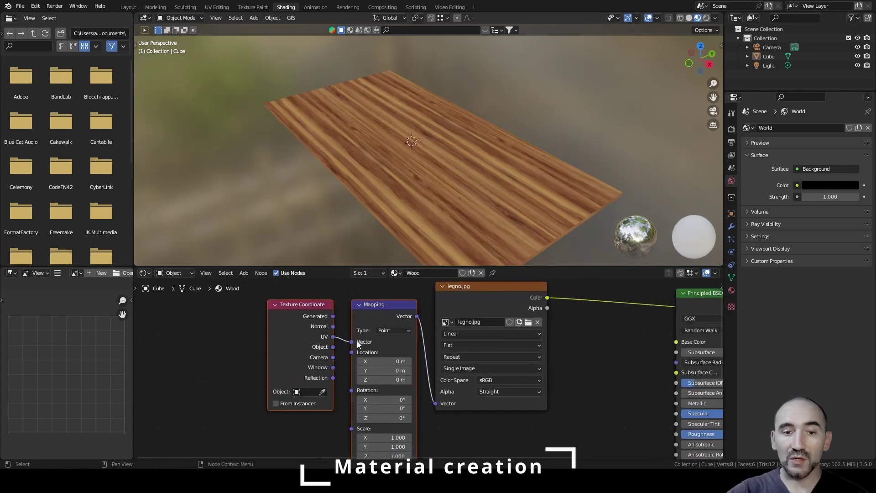
{"action": "left_click_drag", "start_coordinate": [297, 320], "coordinate": [213, 320]}
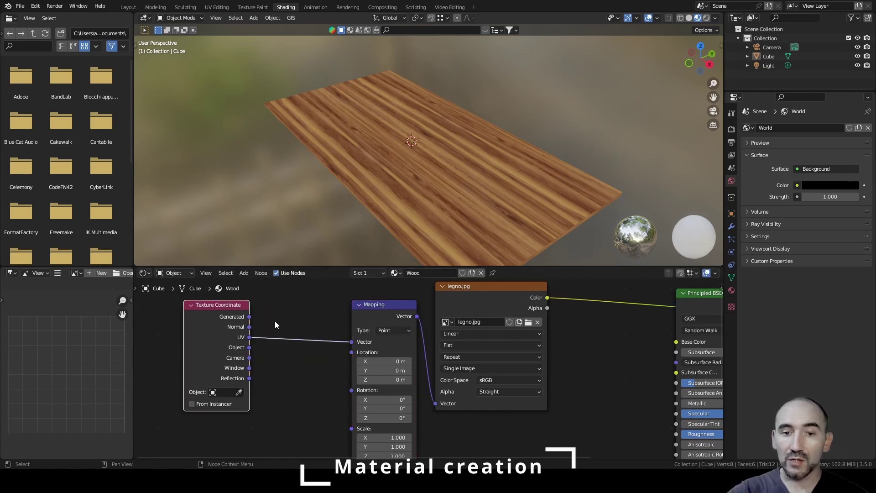
{"action": "left_click_drag", "start_coordinate": [368, 313], "coordinate": [300, 308]}
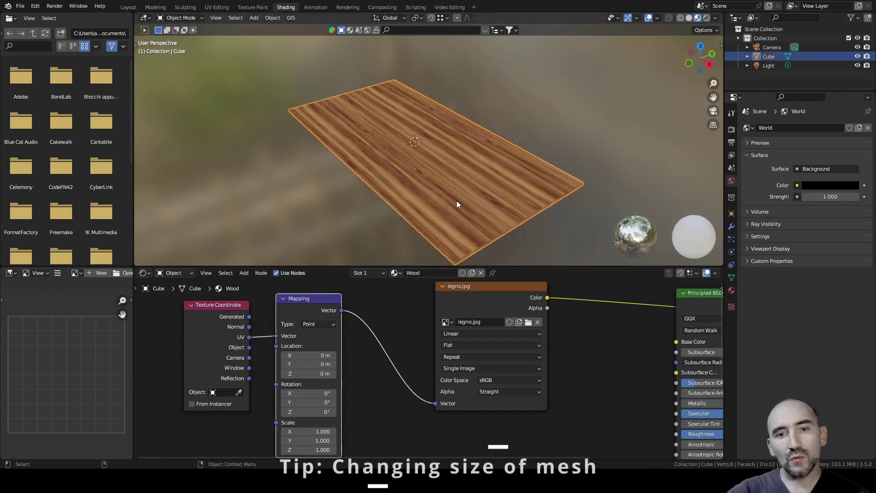
Examine the wood grain along the slab from several angles and distances
{"action": "middle_click_drag", "start_coordinate": [460, 199], "coordinate": [438, 176]}
{"action": "scroll", "coordinate": [470, 189], "scroll_direction": "down", "scroll_amount": 1}
{"action": "scroll", "coordinate": [452, 169], "scroll_direction": "up", "scroll_amount": 3}
{"action": "scroll", "coordinate": [439, 180], "scroll_direction": "down", "scroll_amount": 3}
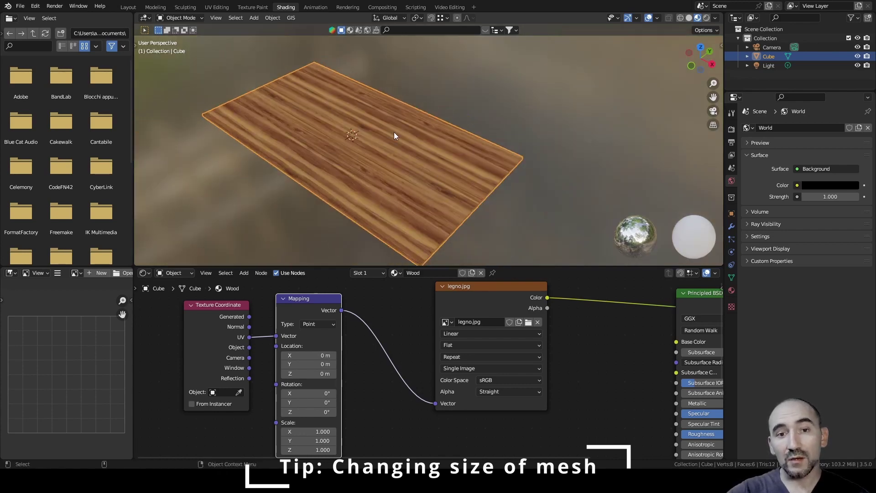
{"action": "middle_click_drag", "start_coordinate": [454, 157], "coordinate": [431, 151]}
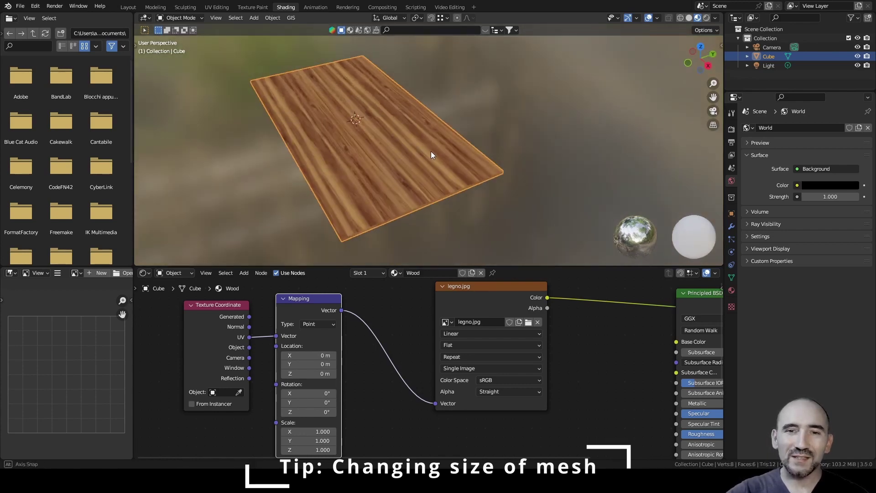
{"action": "scroll", "coordinate": [396, 166], "scroll_direction": "up", "scroll_amount": 2}
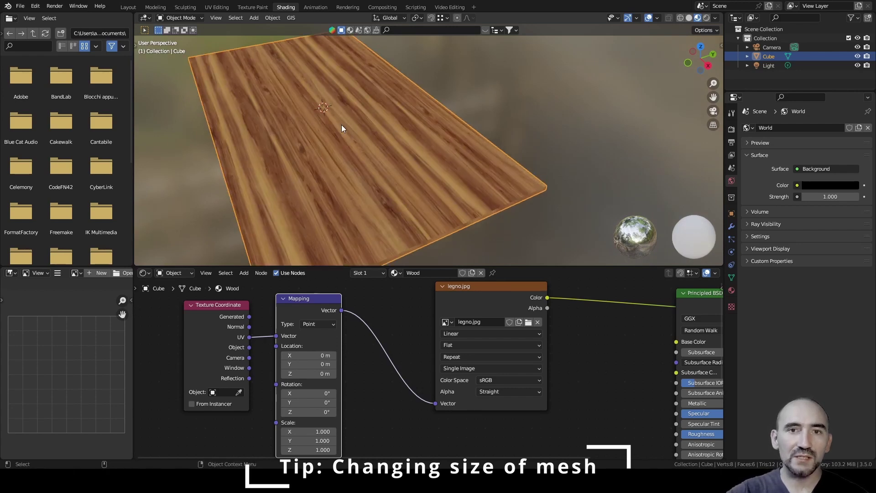
{"action": "scroll", "coordinate": [381, 144], "scroll_direction": "down", "scroll_amount": 1}
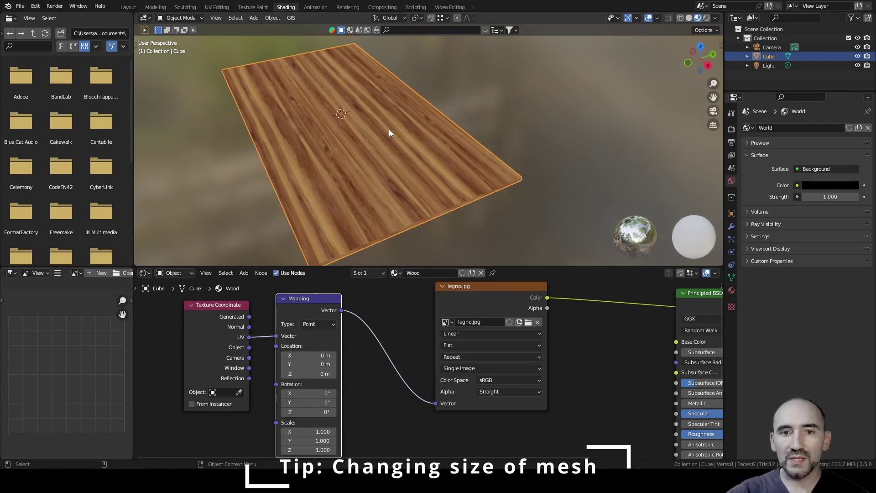
In Edit Mode, select the slab's short end face and try moving it along global X
{"action": "key", "text": "Tab"}
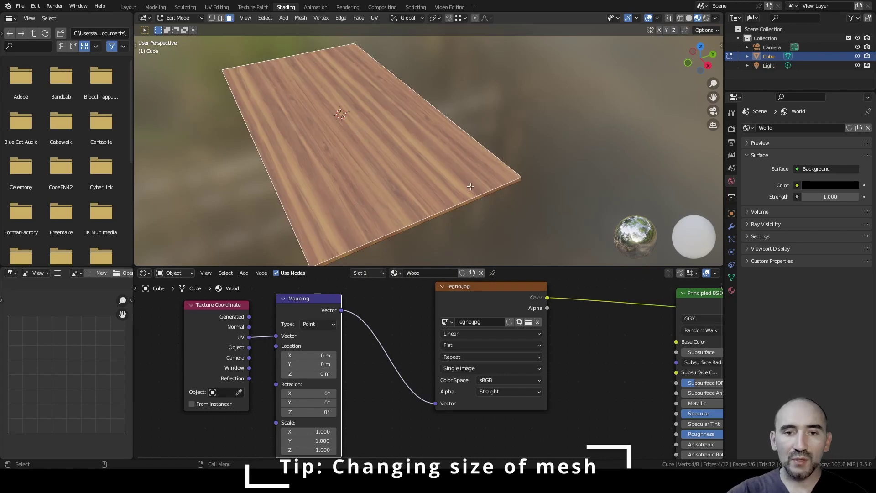
{"action": "middle_click_drag", "start_coordinate": [471, 186], "coordinate": [452, 168]}
{"action": "left_click", "coordinate": [451, 168]}
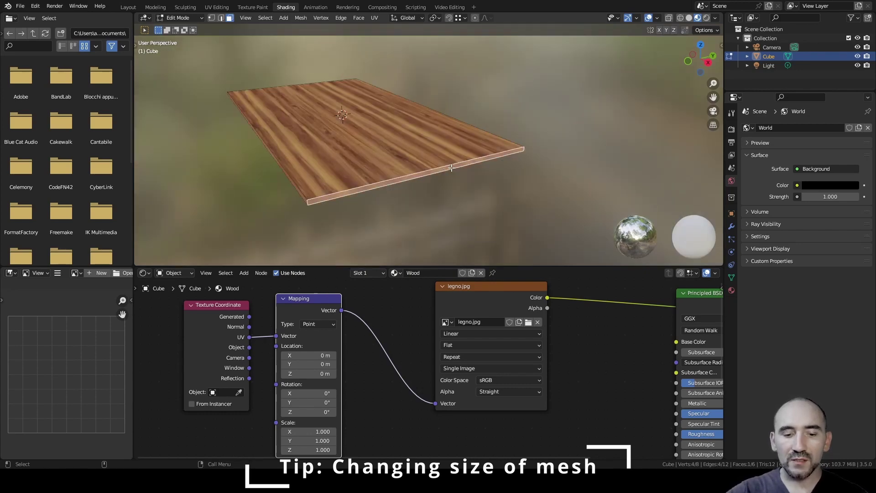
{"action": "key", "text": "g"}
{"action": "key", "text": "x"}
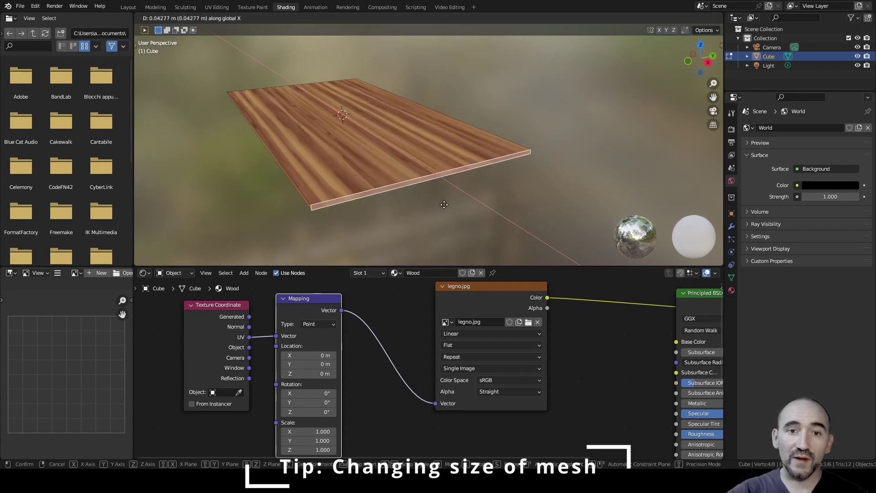
{"action": "left_click", "coordinate": [458, 204]}
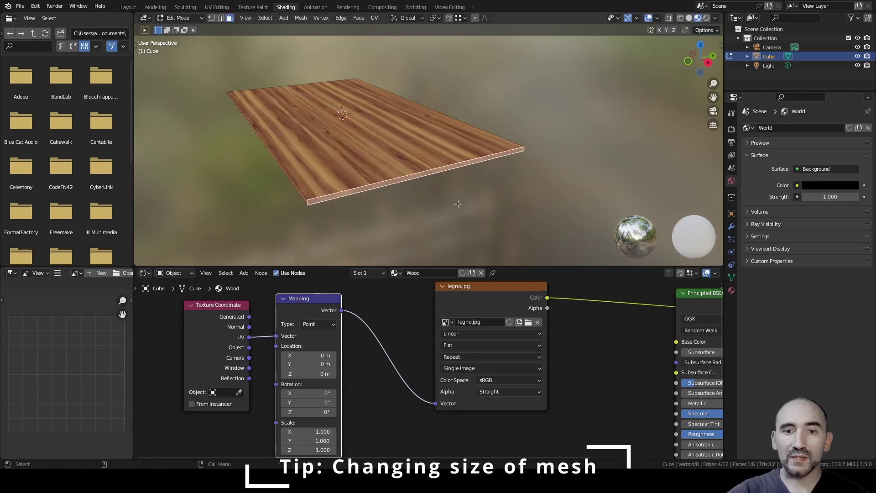
Enable Correct Face Attributes and try moving the end face along global X again, checking the grain up close
{"action": "middle_click_drag", "start_coordinate": [560, 122], "coordinate": [453, 147]}
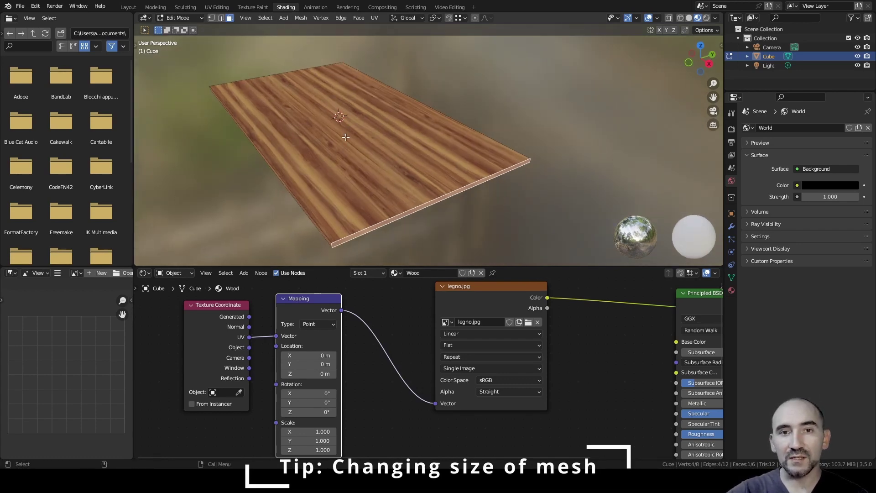
{"action": "left_click", "coordinate": [705, 30]}
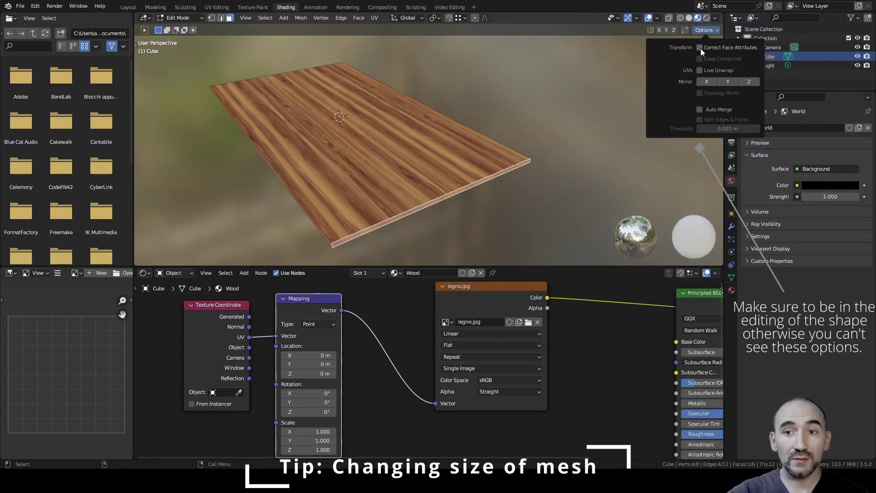
{"action": "key", "text": "g"}
{"action": "key", "text": "x"}
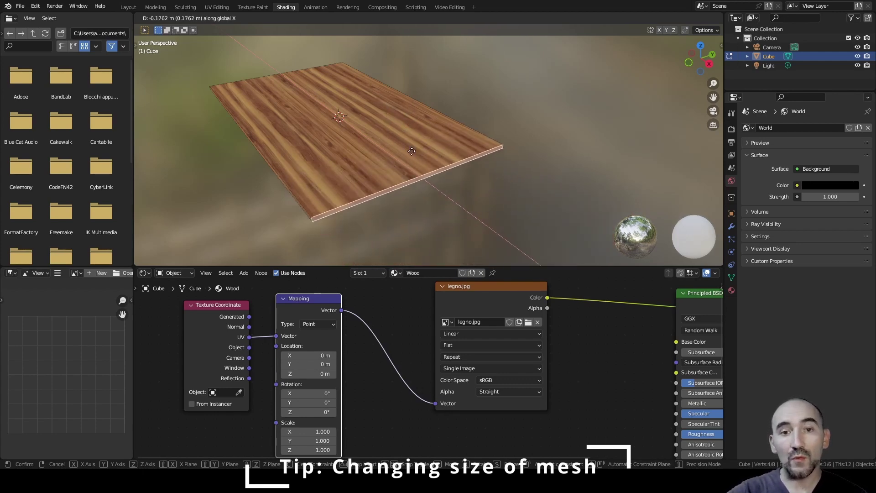
{"action": "left_click", "coordinate": [444, 182]}
{"action": "middle_click_drag", "start_coordinate": [451, 185], "coordinate": [438, 134], "text": "alt"}
{"action": "scroll", "coordinate": [439, 134], "scroll_direction": "up", "scroll_amount": 3}
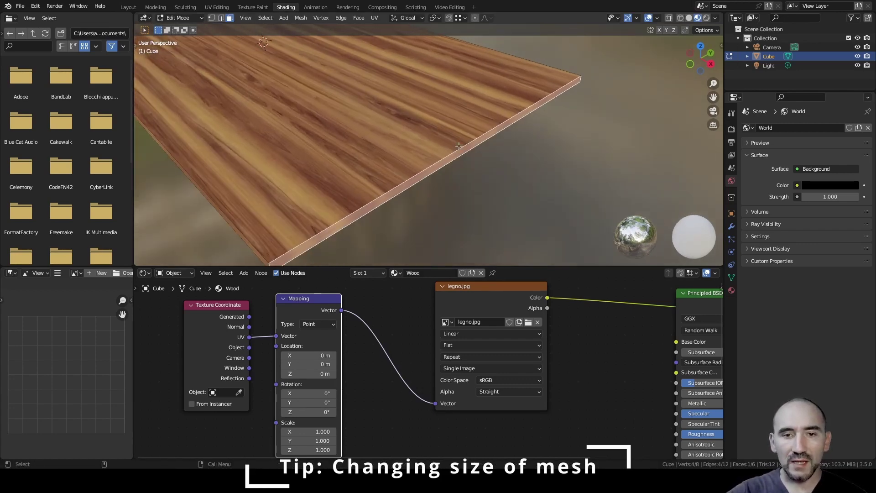
{"action": "key", "text": "g"}
{"action": "key", "text": "x"}
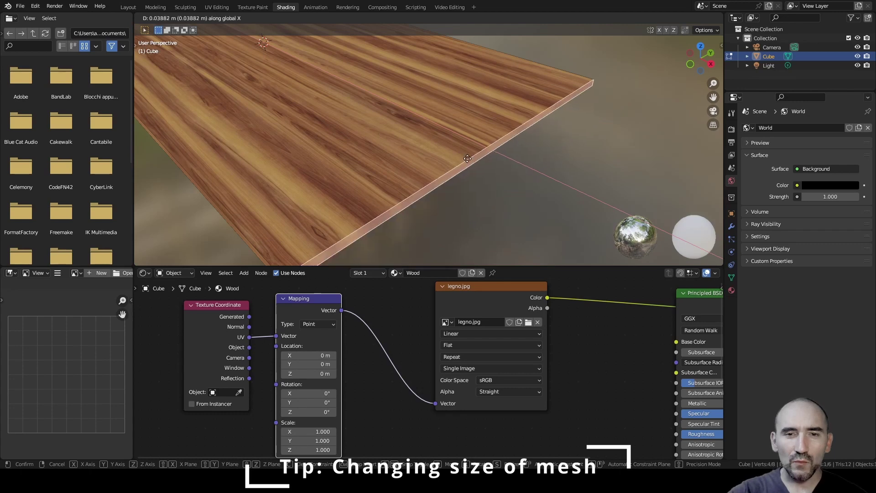
{"action": "right_click", "coordinate": [476, 143]}
{"action": "scroll", "coordinate": [476, 142], "scroll_direction": "down", "scroll_amount": 4}
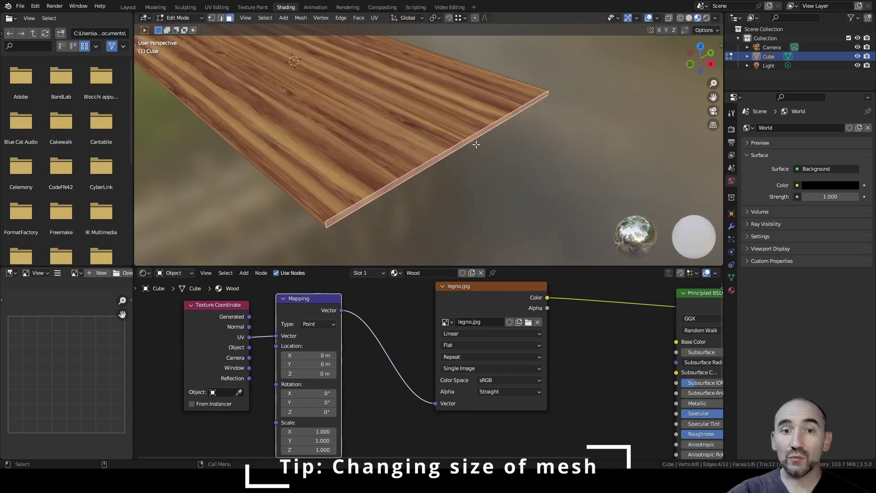
Return to Object Mode with the whole slab in view
{"action": "middle_click_drag", "start_coordinate": [405, 82], "coordinate": [450, 118], "text": "alt"}
{"action": "left_click_drag", "start_coordinate": [450, 118], "coordinate": [430, 127], "text": "alt"}
{"action": "middle_click_drag", "start_coordinate": [430, 127], "coordinate": [430, 145]}
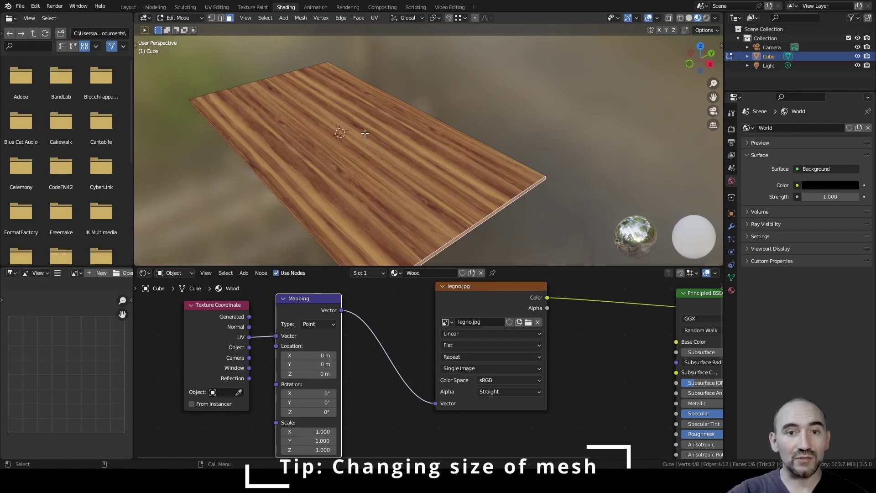
{"action": "key", "text": "Tab"}
{"action": "middle_click_drag", "start_coordinate": [369, 158], "coordinate": [379, 125]}
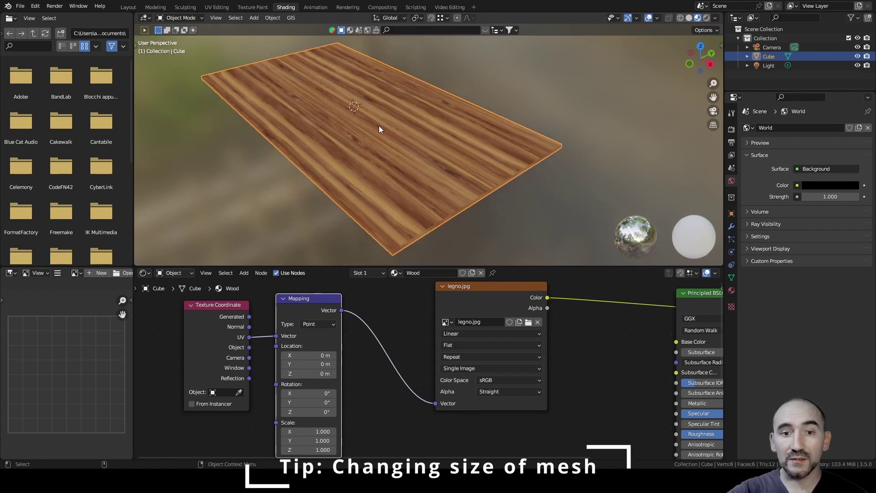
Move the Texture Coordinate node well away from the Mapping node to make room for more nodes between them
{"action": "scroll", "coordinate": [330, 334], "scroll_direction": "down", "scroll_amount": 3}
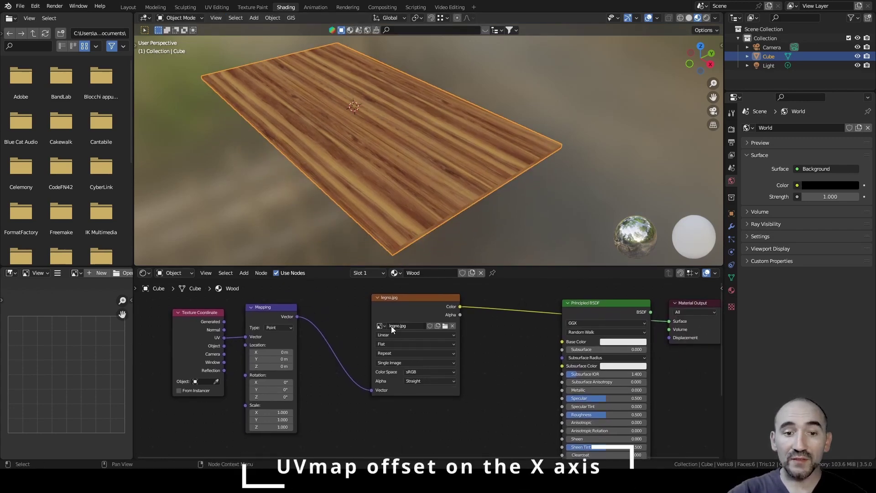
{"action": "middle_click_drag", "start_coordinate": [271, 352], "coordinate": [407, 336]}
{"action": "left_click_drag", "start_coordinate": [322, 316], "coordinate": [149, 315]}
{"action": "scroll", "coordinate": [350, 363], "scroll_direction": "up", "scroll_amount": 2}
{"action": "middle_click_drag", "start_coordinate": [303, 360], "coordinate": [384, 367]}
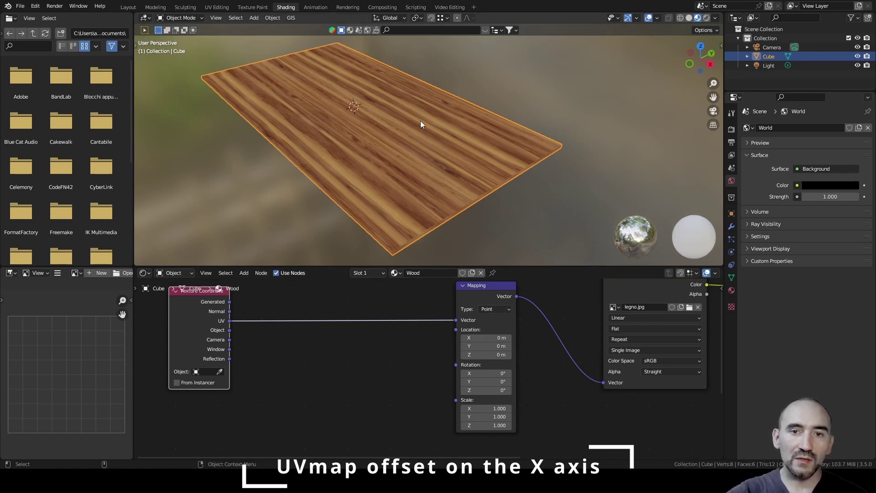
{"action": "scroll", "coordinate": [360, 363], "scroll_direction": "down", "scroll_amount": 1}
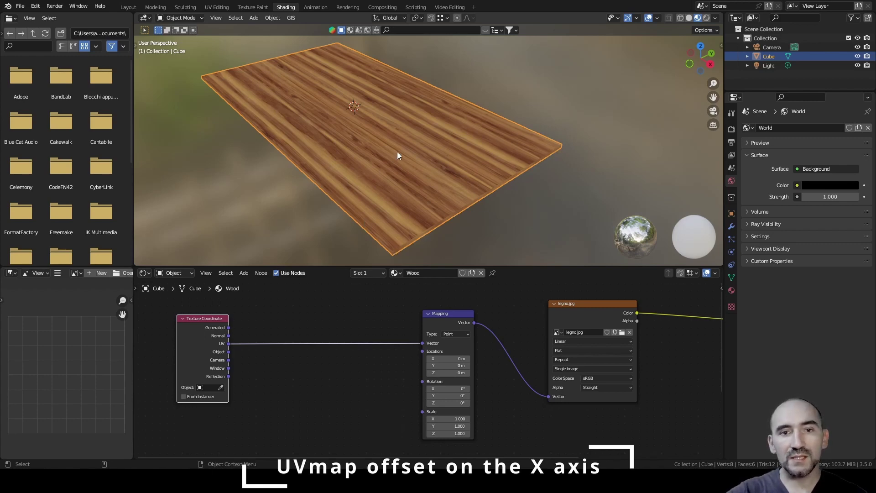
{"action": "middle_click_drag", "start_coordinate": [584, 369], "coordinate": [419, 331]}
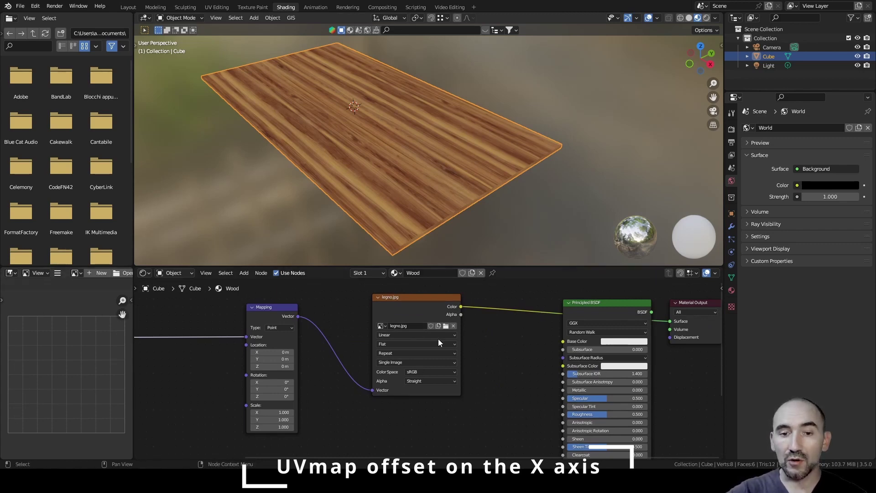
{"action": "middle_click_drag", "start_coordinate": [182, 352], "coordinate": [378, 359]}
{"action": "left_click_drag", "start_coordinate": [236, 334], "coordinate": [171, 334]}
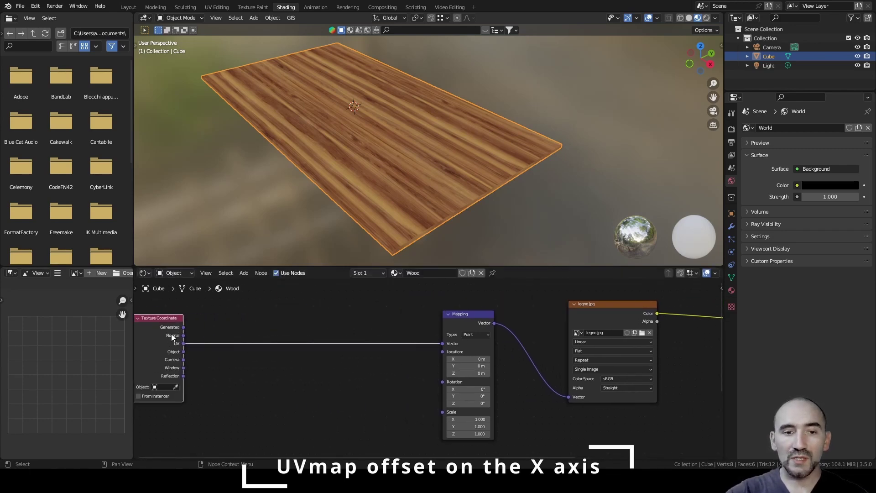
Add a Separate XYZ node fed by the Texture Coordinate node's UV output and preview it on the slab
{"action": "middle_click_drag", "start_coordinate": [245, 357], "coordinate": [343, 370]}
{"action": "left_click_drag", "start_coordinate": [280, 358], "coordinate": [326, 386]}
{"action": "type", "text": "separ"}
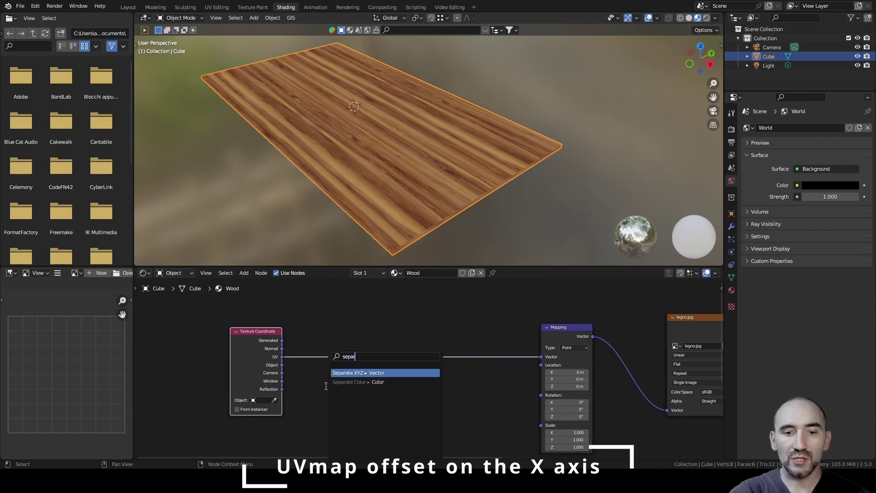
{"action": "key", "text": "Return"}
{"action": "left_click", "coordinate": [310, 339]}
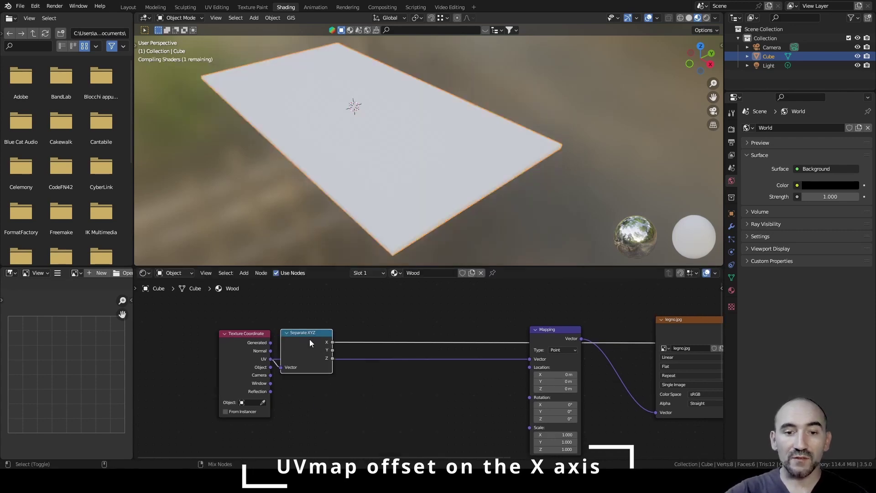
Preview the Separate XYZ node's X, Y and Z outputs in turn on the slab, ending back on X
{"action": "middle_click_drag", "start_coordinate": [391, 189], "coordinate": [263, 122]}
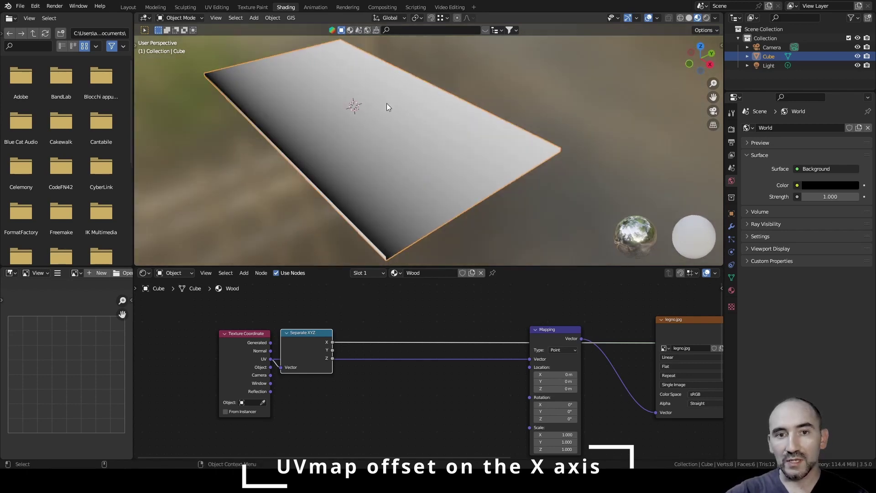
{"action": "mouse_move", "coordinate": [332, 342]}
{"action": "left_mouse_down", "text": "ctrl"}
{"action": "mouse_move", "coordinate": [325, 343]}
{"action": "mouse_move", "coordinate": [333, 350]}
{"action": "left_mouse_up", "text": "ctrl"}
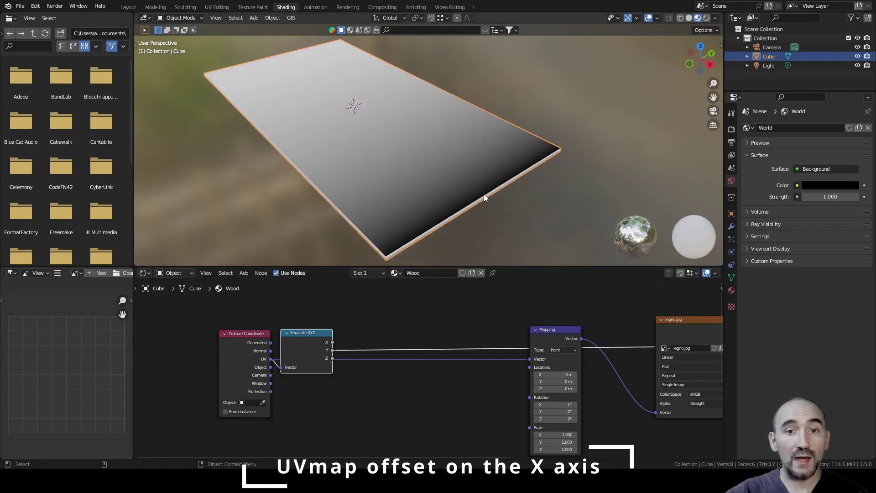
{"action": "left_click", "coordinate": [315, 347], "text": "ctrl+shift"}
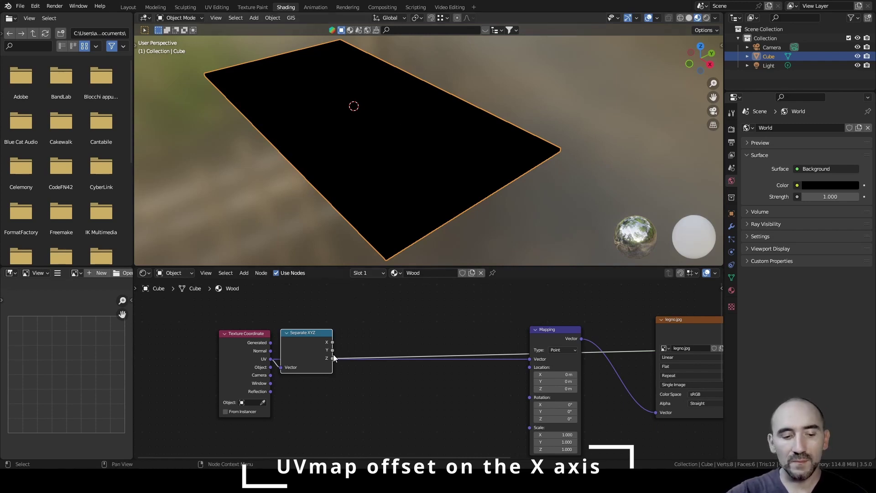
{"action": "left_click_drag", "start_coordinate": [333, 359], "coordinate": [371, 322], "text": "ctrl"}
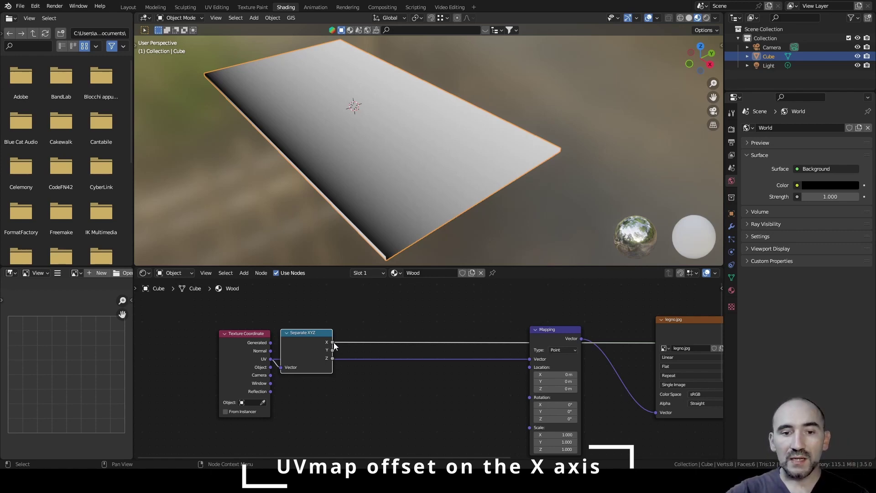
Add a Math node set to Snap after the Separate XYZ node's X output and preview it on the slab
{"action": "left_click_drag", "start_coordinate": [333, 342], "coordinate": [367, 327]}
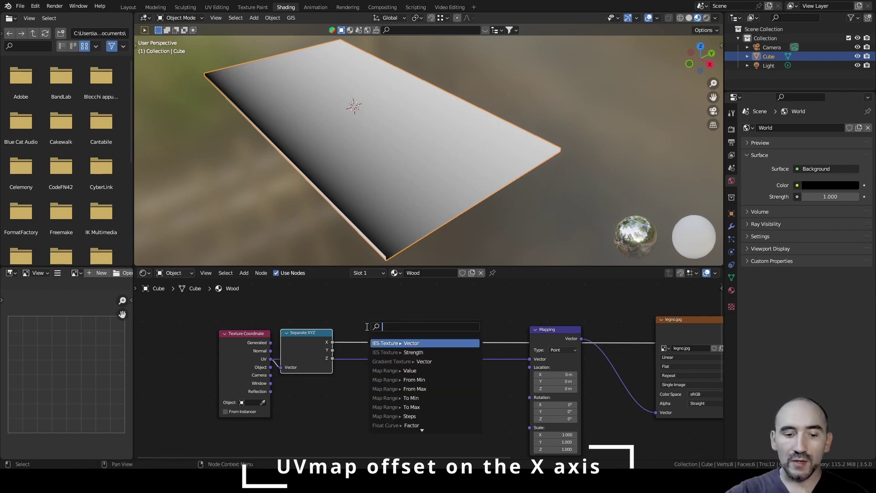
{"action": "type", "text": "snap"}
{"action": "key", "text": "Return"}
{"action": "left_click", "coordinate": [349, 329]}
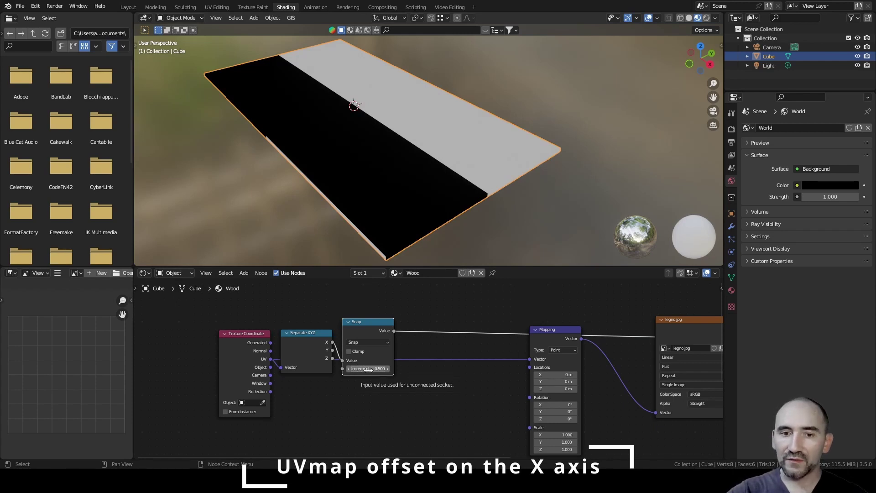
Set the Snap node's increment to 0.080 and check the resulting bands on the slab
{"action": "left_click_drag", "start_coordinate": [369, 370], "coordinate": [342, 370], "text": "shift"}
{"action": "middle_click_drag", "start_coordinate": [447, 169], "coordinate": [294, 147]}
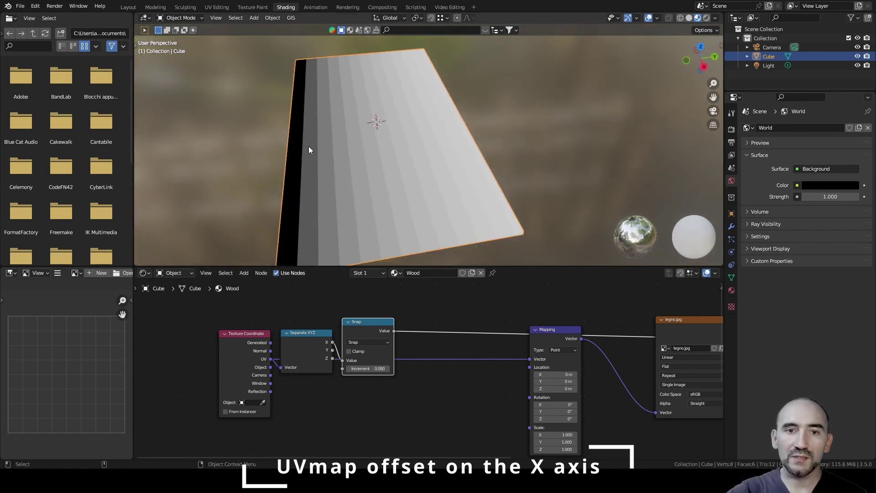
{"action": "middle_click_drag", "start_coordinate": [374, 153], "coordinate": [352, 182]}
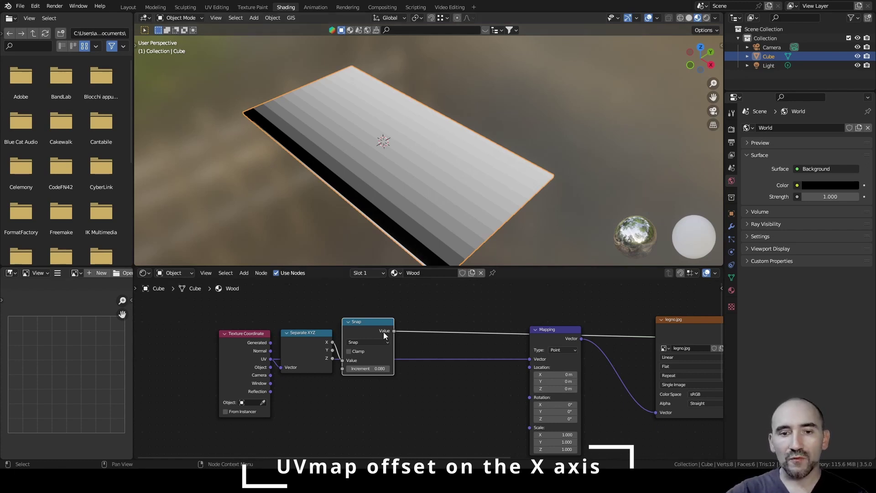
Add a 1D White Noise Texture with its W input fed by the Snap value, and preview its Value output
{"action": "left_click_drag", "start_coordinate": [395, 331], "coordinate": [428, 321]}
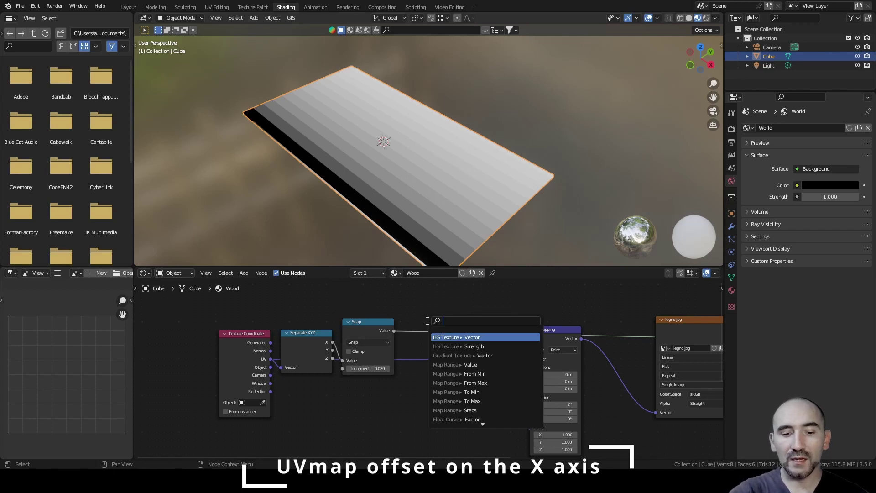
{"action": "type", "text": "white"}
{"action": "key", "text": "Down"}
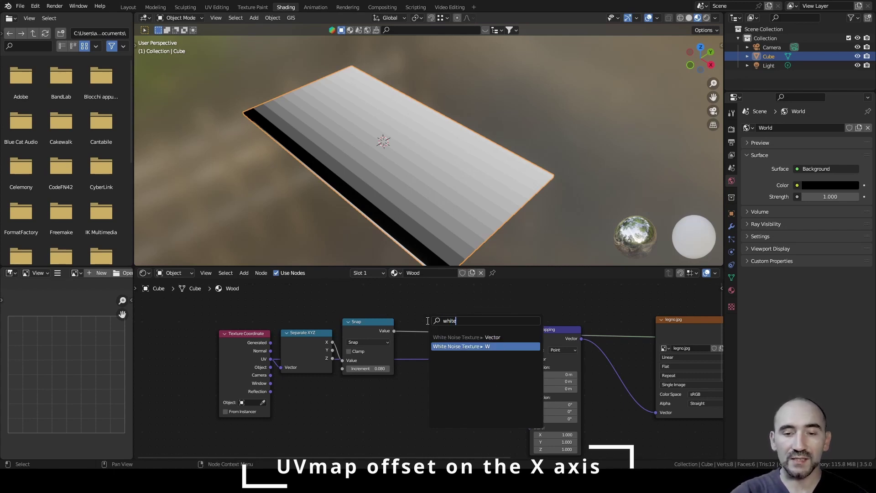
{"action": "key", "text": "Return"}
{"action": "left_click", "coordinate": [434, 376]}
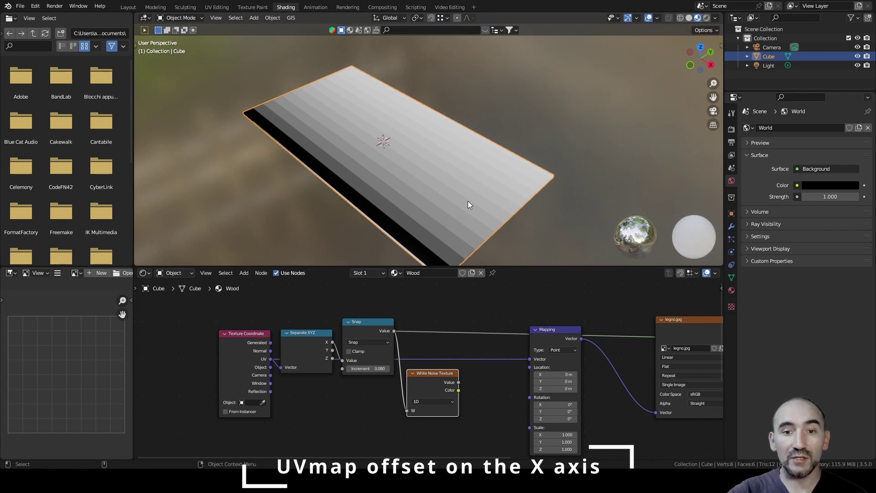
{"action": "left_click", "coordinate": [439, 385], "text": "ctrl+shift"}
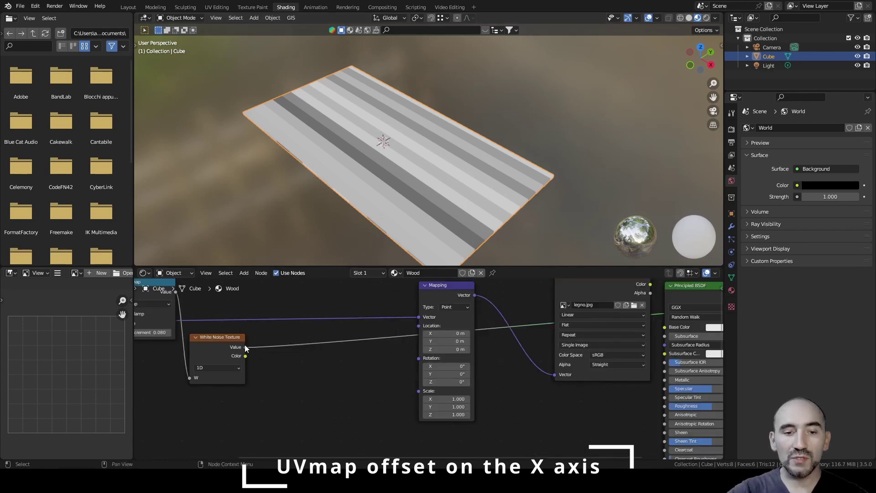
Add a Combine XYZ node with the noise Value feeding X, and connect its Vector output to the Mapping node's Location
{"action": "left_click_drag", "start_coordinate": [245, 347], "coordinate": [277, 374]}
{"action": "type", "text": "combin"}
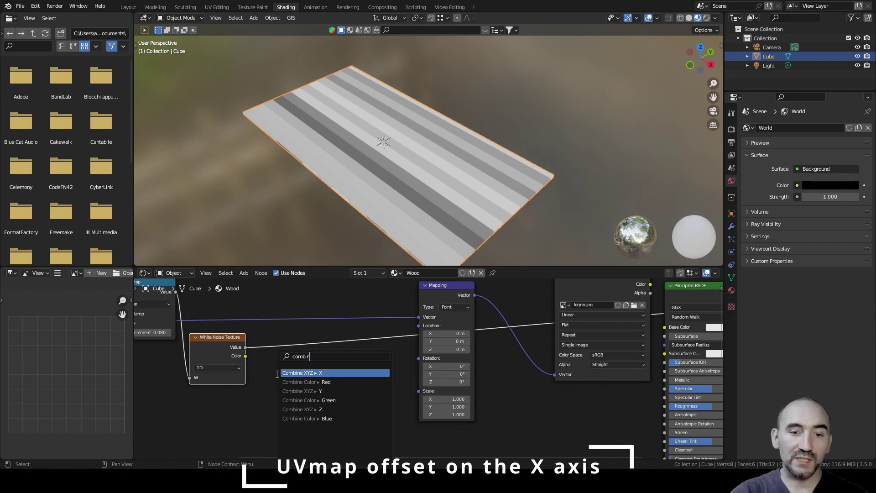
{"action": "key", "text": "Return"}
{"action": "left_click", "coordinate": [330, 360]}
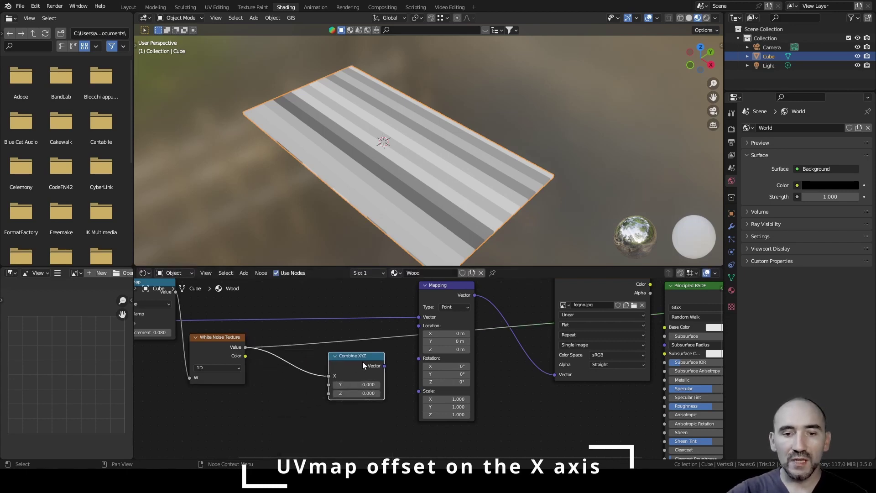
{"action": "left_click_drag", "start_coordinate": [385, 366], "coordinate": [418, 326]}
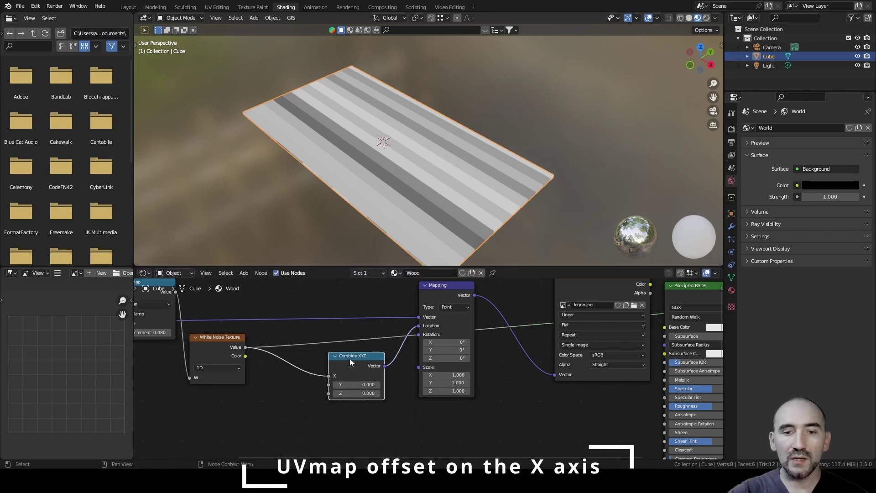
{"action": "left_click_drag", "start_coordinate": [350, 358], "coordinate": [368, 333]}
Connect the legno.jpg texture's Color to the Principled BSDF's Base Color, and the BSDF to the material output's Surface
{"action": "scroll", "coordinate": [438, 332], "scroll_direction": "down", "scroll_amount": 2}
{"action": "middle_click_drag", "start_coordinate": [484, 332], "coordinate": [319, 345]}
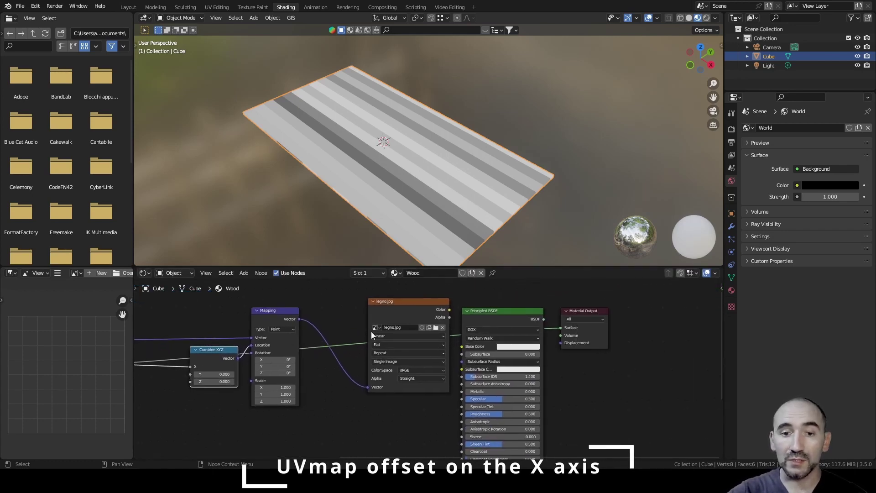
{"action": "left_click_drag", "start_coordinate": [450, 309], "coordinate": [462, 349]}
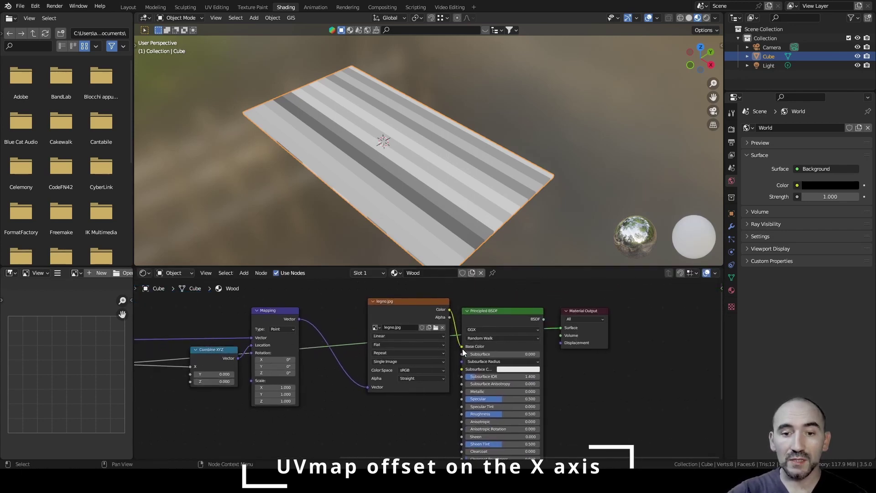
{"action": "left_click", "coordinate": [496, 318], "text": "ctrl+shift"}
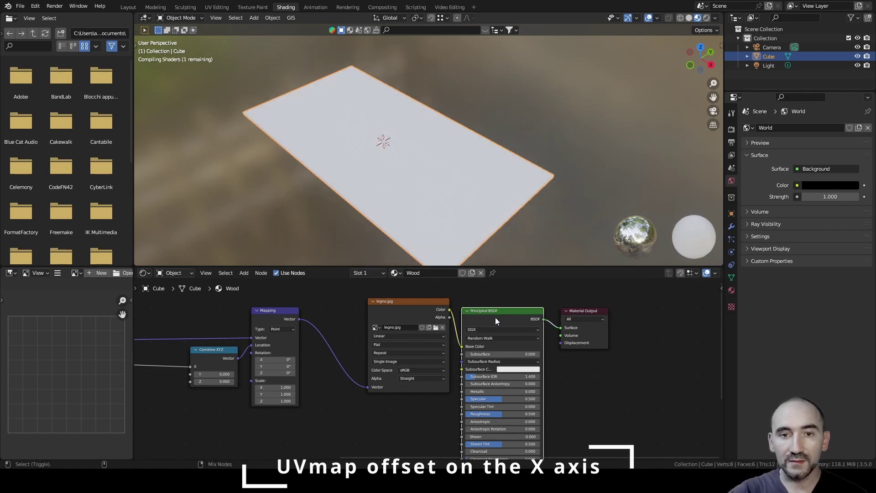
Examine the wood grain up close along the slab's end edge and across its top face
{"action": "scroll", "coordinate": [399, 169], "scroll_direction": "up", "scroll_amount": 2}
{"action": "left_click_drag", "start_coordinate": [398, 170], "coordinate": [380, 155], "text": "alt"}
{"action": "middle_click_drag", "start_coordinate": [380, 155], "coordinate": [411, 132], "text": "alt"}
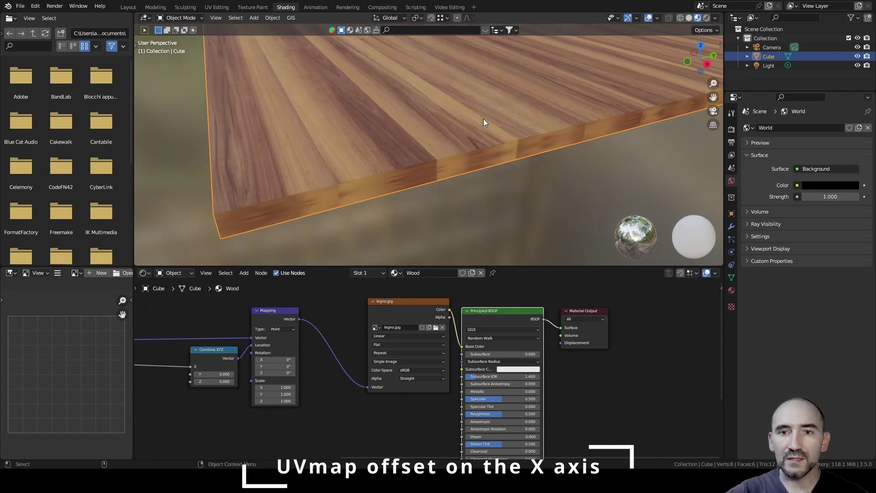
{"action": "middle_click_drag", "start_coordinate": [483, 120], "coordinate": [418, 97]}
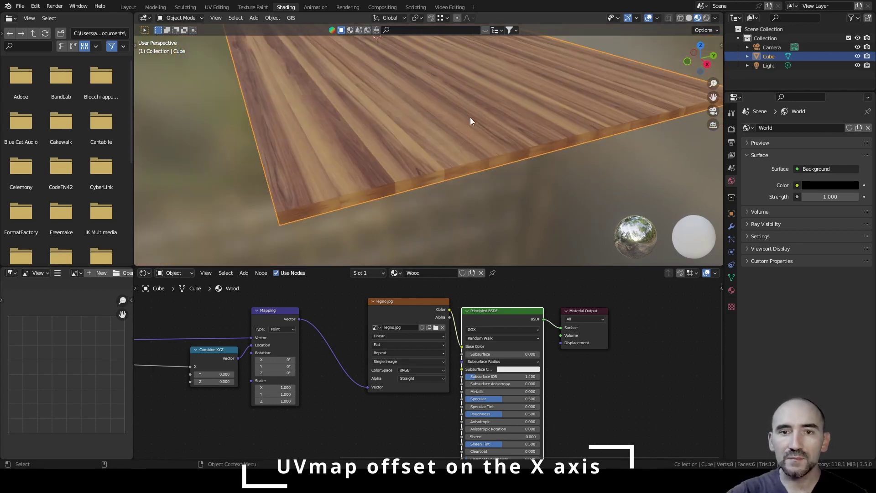
{"action": "middle_click_drag", "start_coordinate": [472, 121], "coordinate": [436, 178]}
{"action": "scroll", "coordinate": [456, 149], "scroll_direction": "down", "scroll_amount": 4}
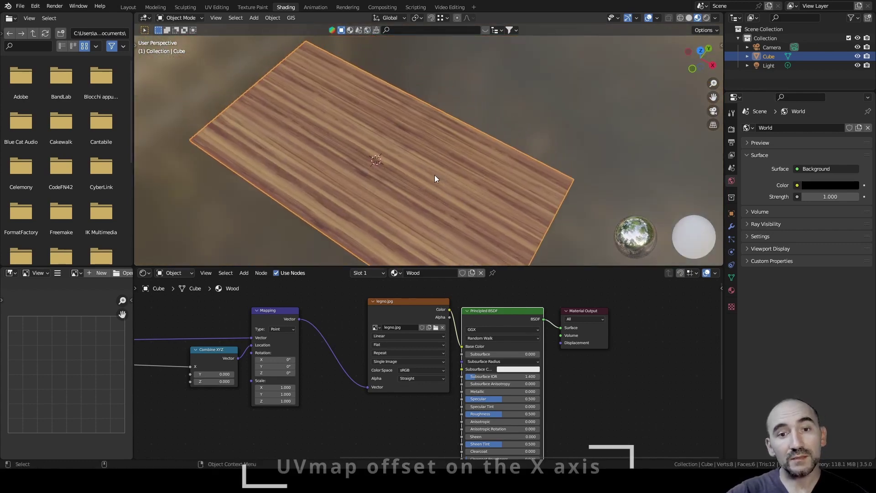
{"action": "scroll", "coordinate": [434, 176], "scroll_direction": "up", "scroll_amount": 2}
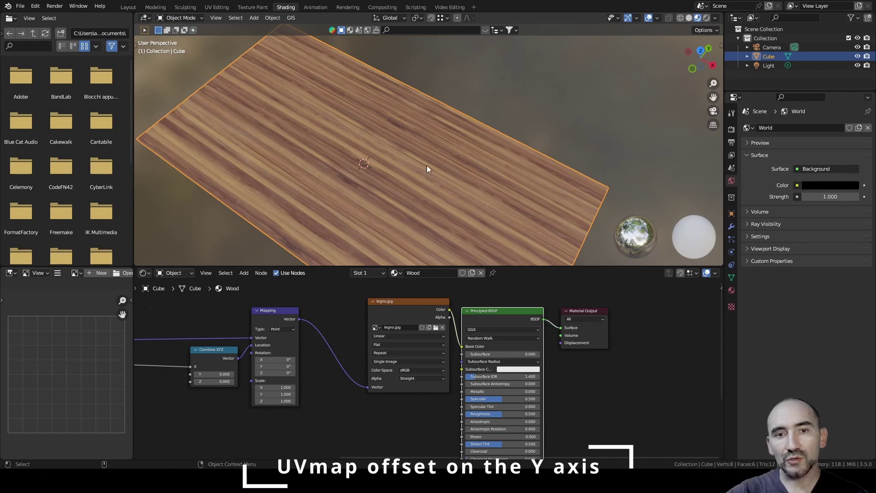
Move the Texture Coordinate and Separate XYZ nodes away from the Snap node, and preview the Separate XYZ node's Y output
{"action": "middle_click_drag", "start_coordinate": [249, 398], "coordinate": [415, 374]}
{"action": "scroll", "coordinate": [408, 379], "scroll_direction": "down", "scroll_amount": 3}
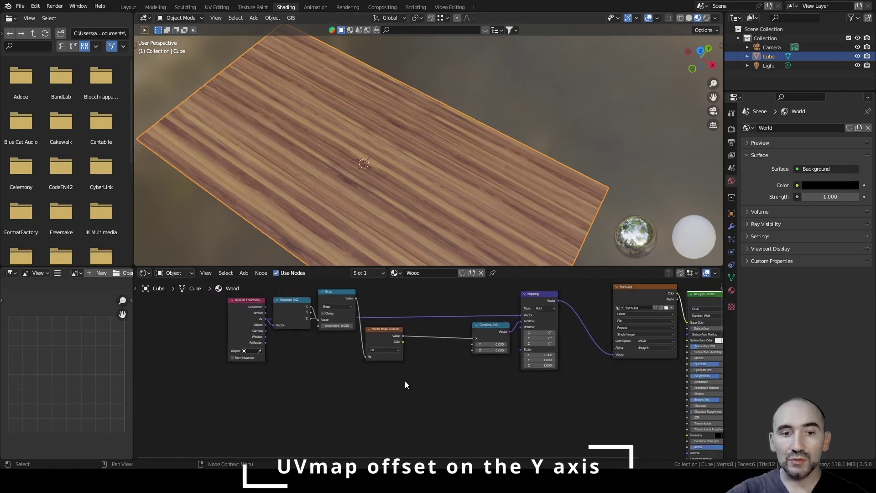
{"action": "left_click_drag", "start_coordinate": [295, 325], "coordinate": [245, 351]}
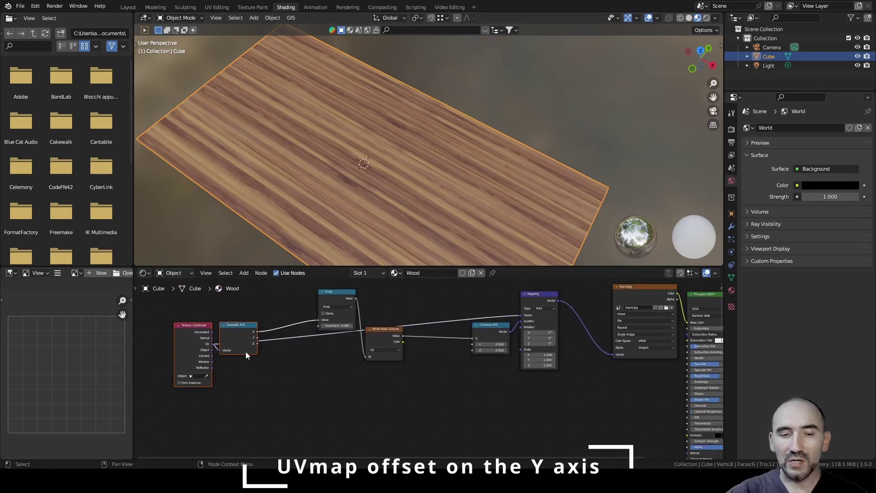
{"action": "middle_click_drag", "start_coordinate": [261, 354], "coordinate": [248, 324]}
{"action": "left_click", "coordinate": [231, 308], "text": "ctrl+shift"}
{"action": "left_click", "coordinate": [231, 308], "text": "ctrl+shift"}
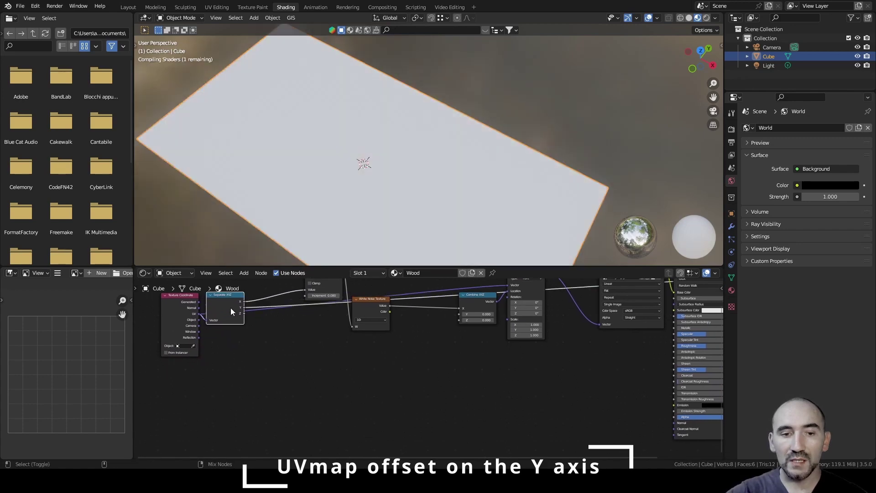
{"action": "scroll", "coordinate": [405, 192], "scroll_direction": "down", "scroll_amount": 3}
{"action": "middle_click_drag", "start_coordinate": [405, 195], "coordinate": [399, 150]}
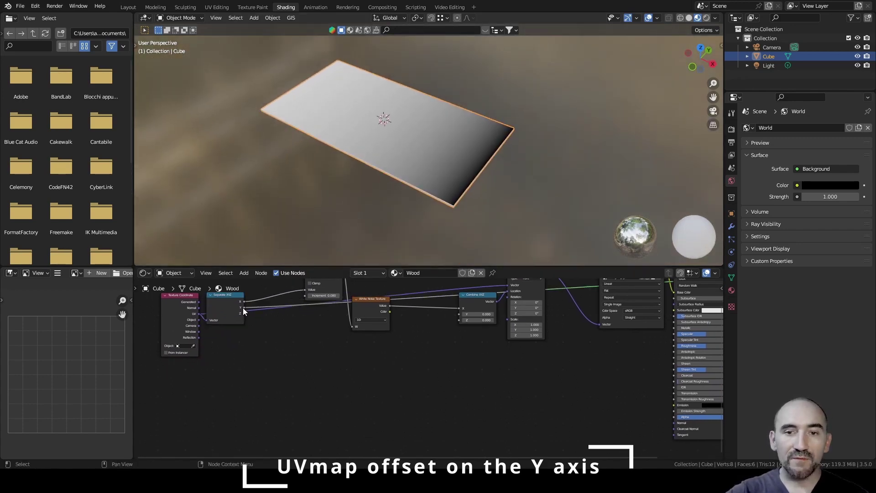
Duplicate the Snap node below the original, feed it from the Separate XYZ node's Y output, and preview it on the slab
{"action": "left_click", "coordinate": [327, 286]}
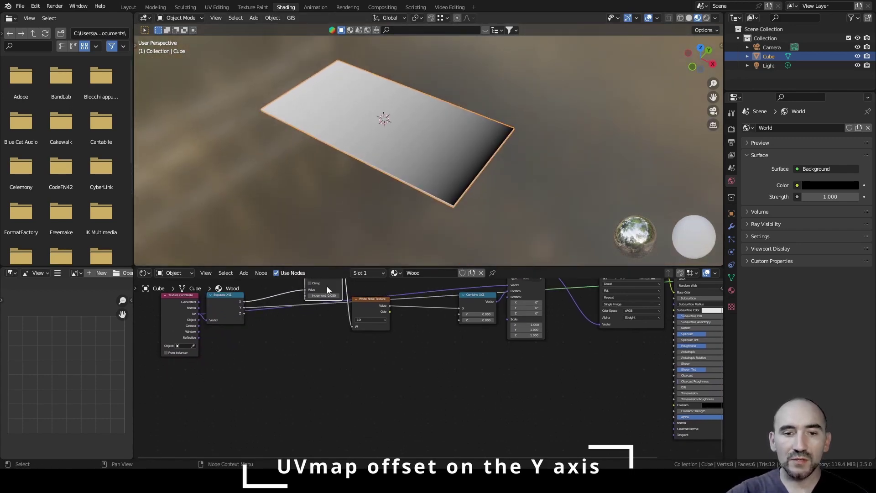
{"action": "key", "text": "shift+d"}
{"action": "left_click", "coordinate": [327, 383]}
{"action": "left_click_drag", "start_coordinate": [244, 308], "coordinate": [305, 404]}
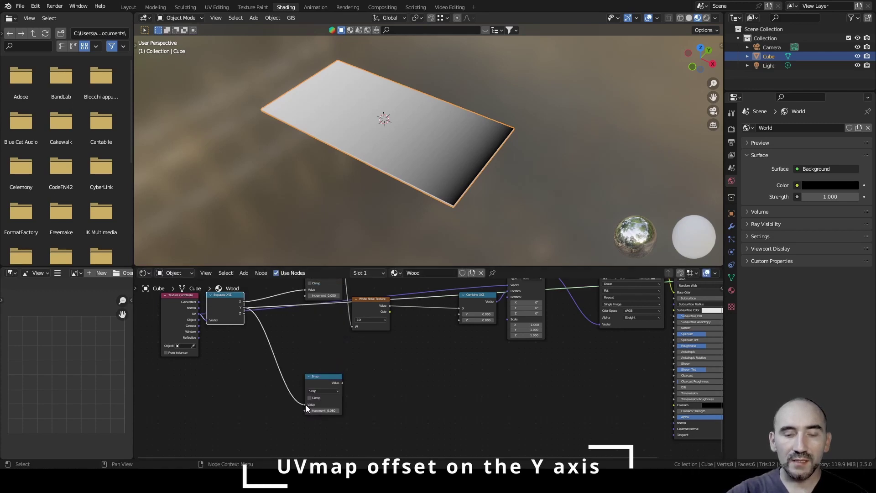
{"action": "left_click", "coordinate": [330, 384], "text": "ctrl+shift"}
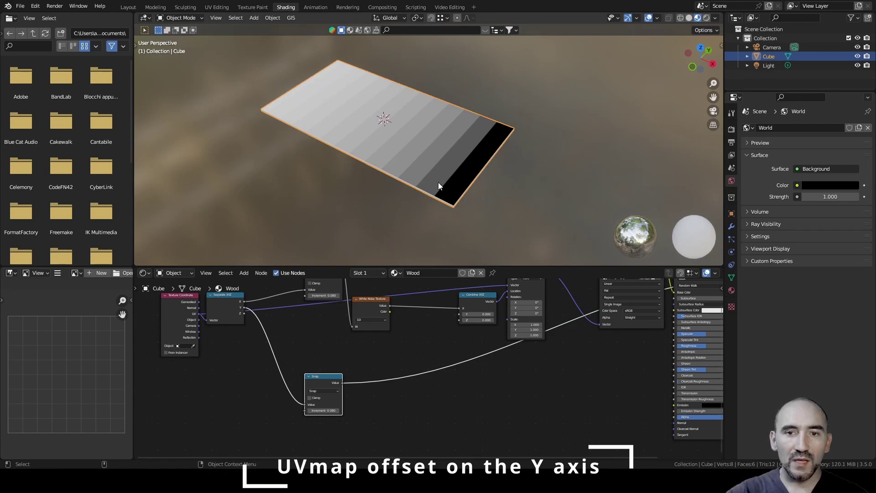
{"action": "scroll", "coordinate": [438, 186], "scroll_direction": "up", "scroll_amount": 2}
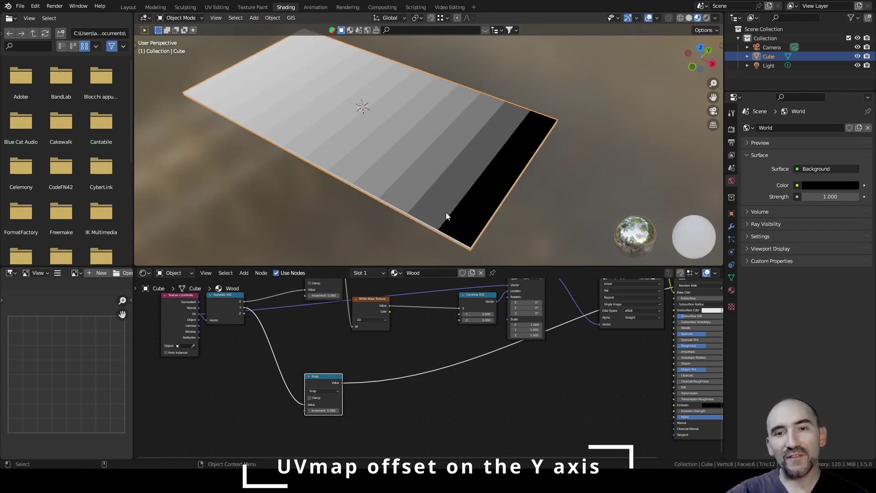
Duplicate the White Noise Texture node and insert the copy after the second Snap node
{"action": "middle_click_drag", "start_coordinate": [490, 360], "coordinate": [398, 379]}
{"action": "scroll", "coordinate": [393, 377], "scroll_direction": "up", "scroll_amount": 1}
{"action": "left_click", "coordinate": [388, 321]}
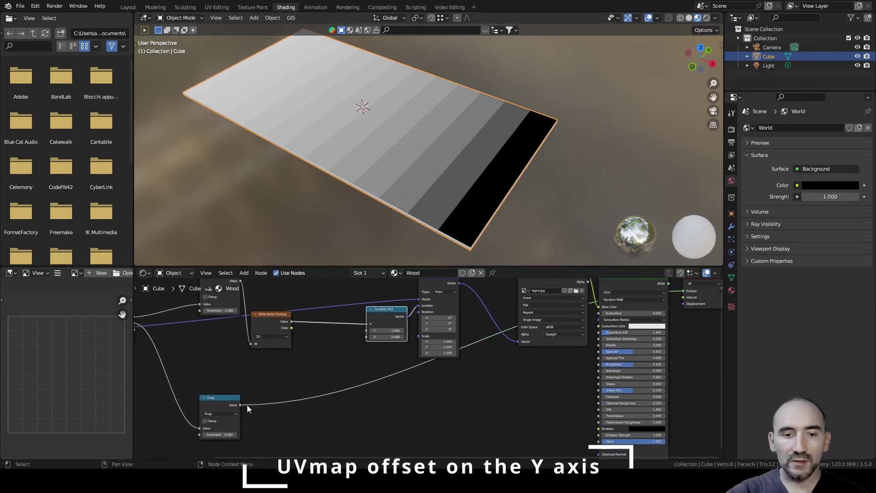
{"action": "left_click", "coordinate": [268, 327]}
{"action": "key", "text": "shift+d"}
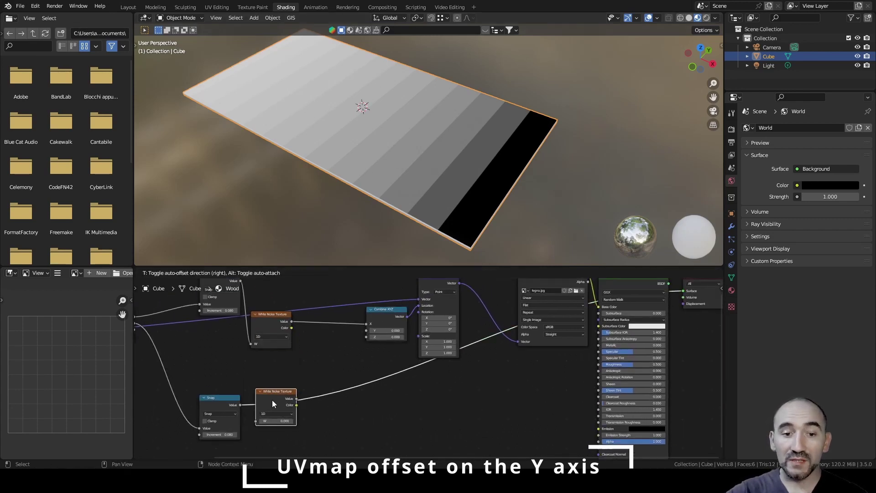
{"action": "left_click", "coordinate": [272, 402]}
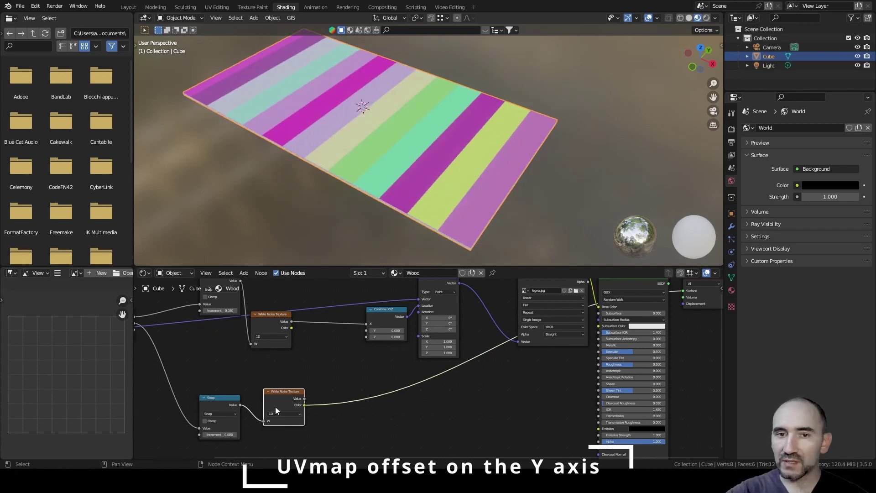
Connect the second White Noise Texture's Value to the Combine XYZ's Y input, and preview the Principled BSDF on the slab
{"action": "left_click", "coordinate": [280, 402], "text": "ctrl+shift"}
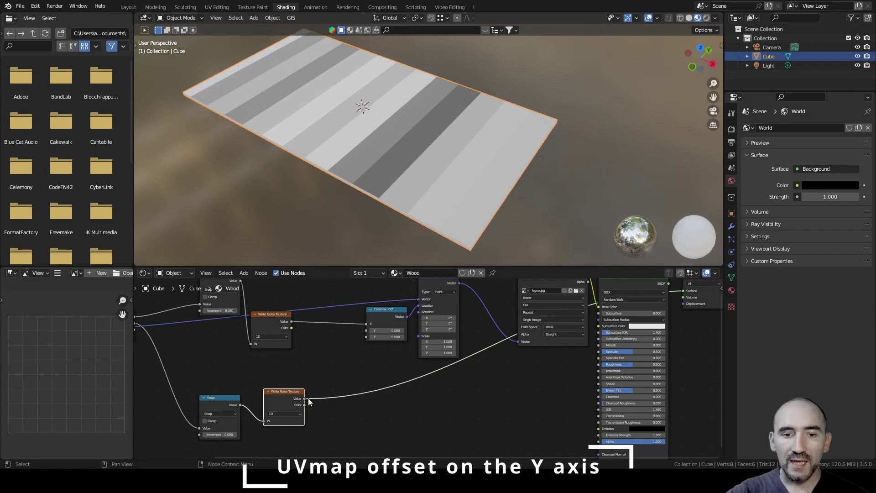
{"action": "left_click_drag", "start_coordinate": [305, 399], "coordinate": [366, 331]}
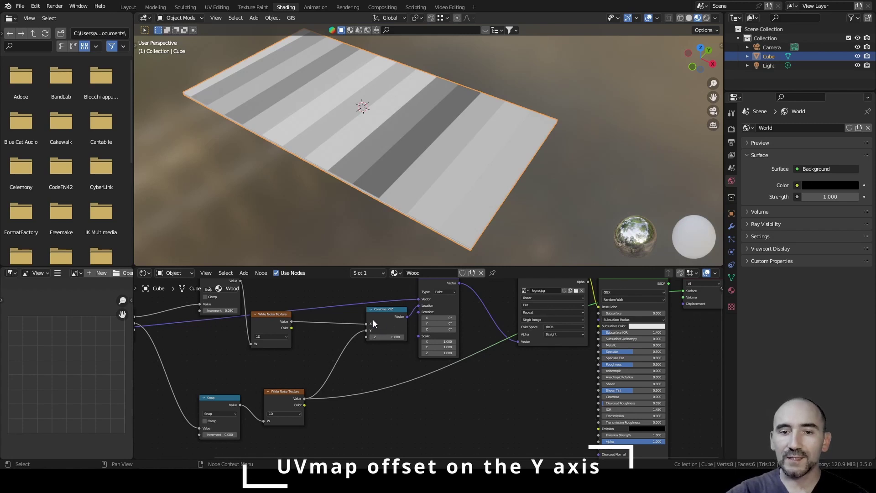
{"action": "middle_click_drag", "start_coordinate": [525, 391], "coordinate": [441, 445]}
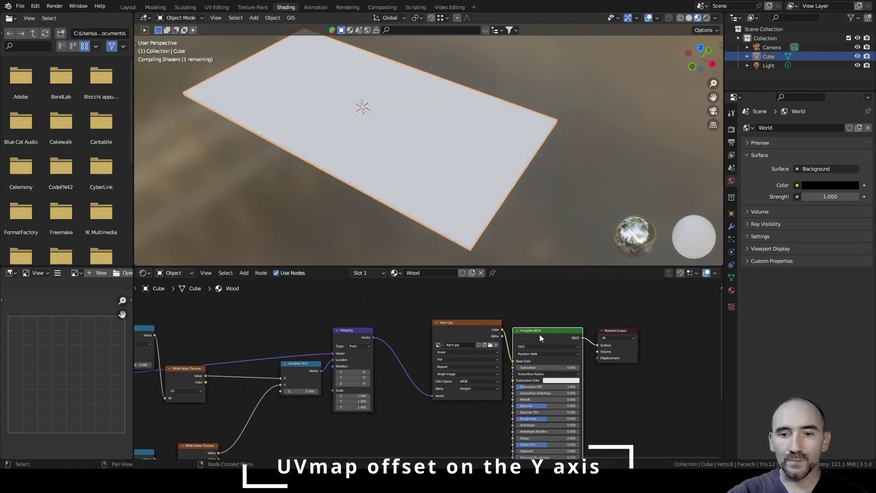
{"action": "left_click", "coordinate": [540, 334], "text": "ctrl+shift"}
Examine the wood texture's offsets along both axes of the slab from close up and from different angles
{"action": "scroll", "coordinate": [459, 201], "scroll_direction": "up", "scroll_amount": 2}
{"action": "middle_click_drag", "start_coordinate": [442, 199], "coordinate": [402, 199]}
{"action": "scroll", "coordinate": [403, 199], "scroll_direction": "up", "scroll_amount": 3}
{"action": "scroll", "coordinate": [470, 122], "scroll_direction": "down", "scroll_amount": 8}
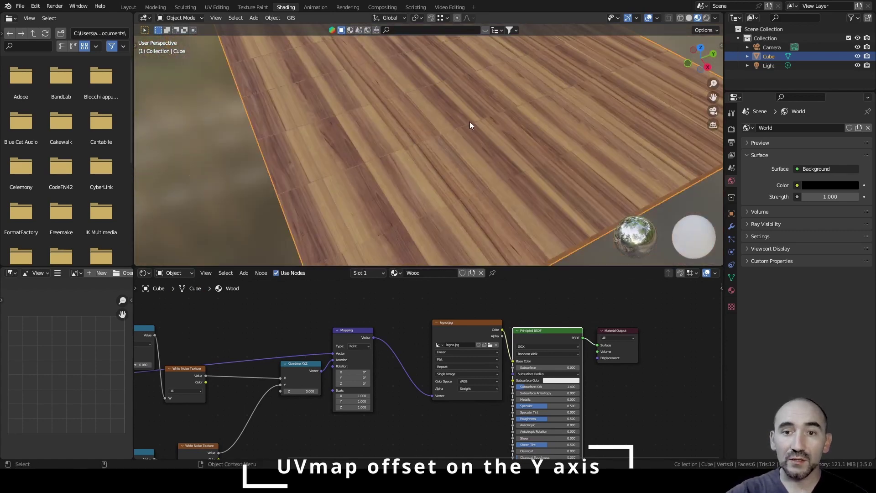
{"action": "middle_click_drag", "start_coordinate": [470, 121], "coordinate": [462, 185]}
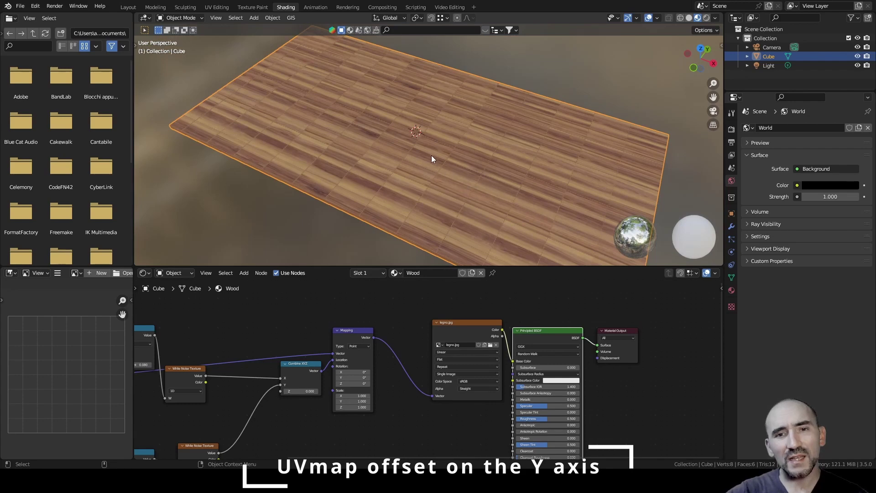
{"action": "middle_click_drag", "start_coordinate": [390, 137], "coordinate": [430, 138]}
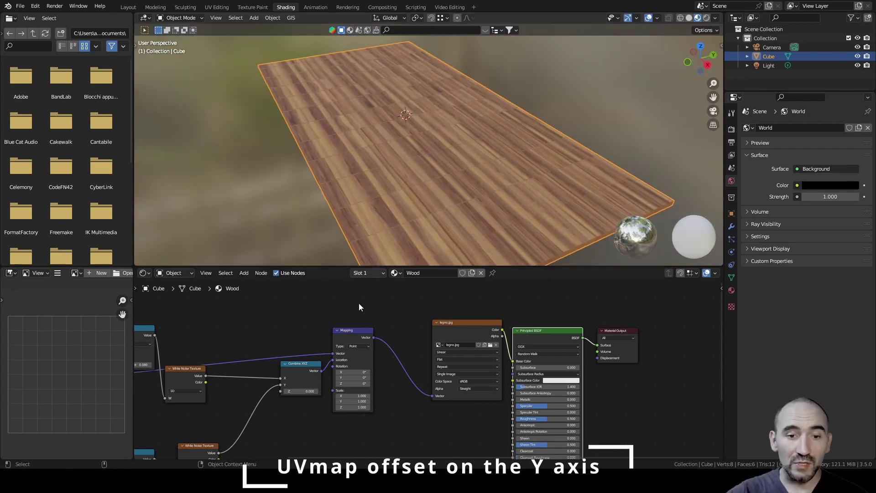
Move the second Snap and White Noise Texture nodes together closer to the Separate XYZ node
{"action": "middle_click_drag", "start_coordinate": [289, 411], "coordinate": [385, 327]}
{"action": "scroll", "coordinate": [372, 358], "scroll_direction": "up", "scroll_amount": 3}
{"action": "middle_click_drag", "start_coordinate": [372, 358], "coordinate": [498, 362]}
{"action": "left_click_drag", "start_coordinate": [286, 351], "coordinate": [431, 426]}
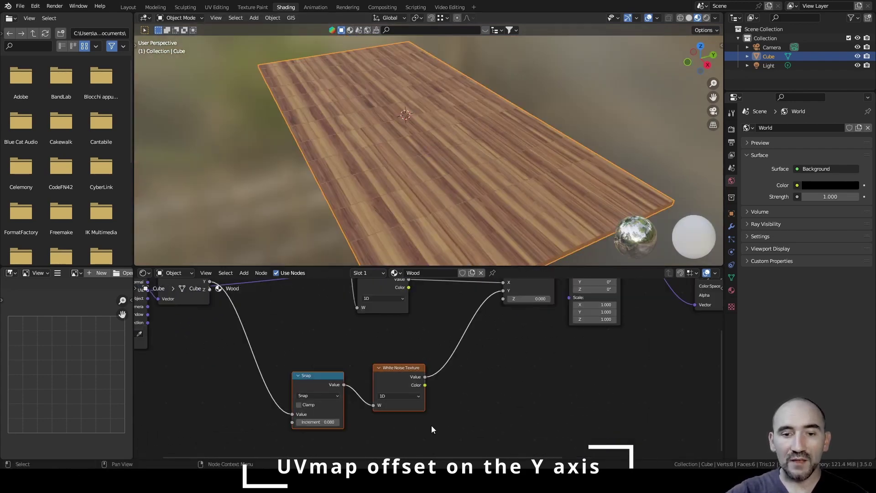
{"action": "key", "text": "g"}
{"action": "left_click", "coordinate": [413, 384]}
{"action": "left_click", "coordinate": [413, 384]}
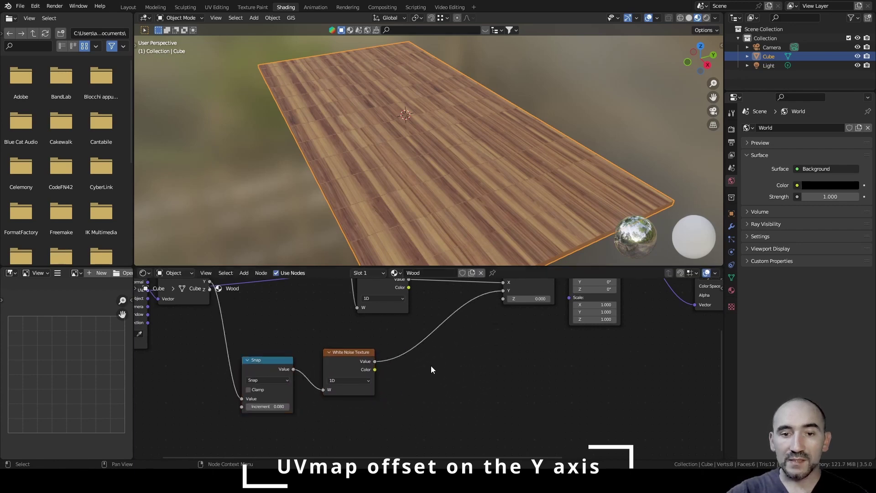
Move the second Snap and White Noise Texture nodes together to just below and before the Combine XYZ node
{"action": "middle_click_drag", "start_coordinate": [431, 365], "coordinate": [394, 391]}
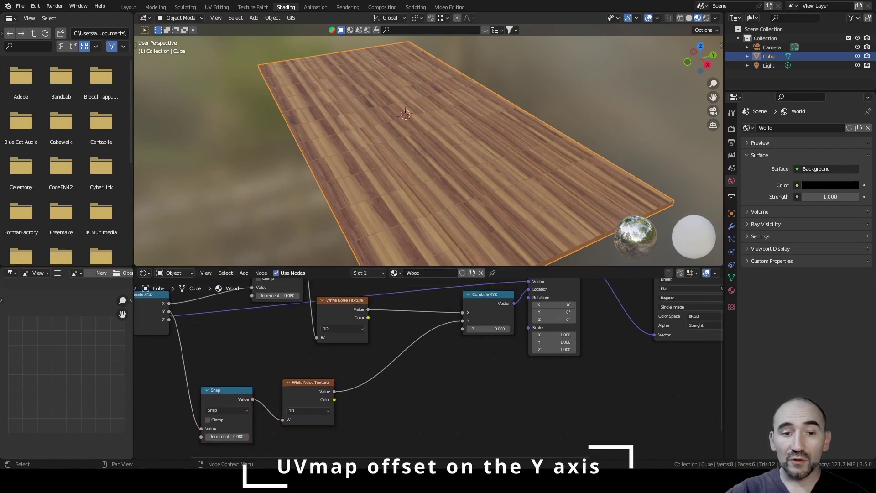
{"action": "left_click_drag", "start_coordinate": [300, 388], "coordinate": [277, 396]}
{"action": "left_click", "coordinate": [220, 394], "text": "shift"}
{"action": "left_click_drag", "start_coordinate": [220, 392], "coordinate": [359, 378]}
{"action": "scroll", "coordinate": [264, 360], "scroll_direction": "down", "scroll_amount": 1}
{"action": "middle_click_drag", "start_coordinate": [264, 361], "coordinate": [317, 387]}
{"action": "scroll", "coordinate": [317, 388], "scroll_direction": "down", "scroll_amount": 2}
{"action": "left_click_drag", "start_coordinate": [198, 311], "coordinate": [409, 372]}
{"action": "scroll", "coordinate": [318, 391], "scroll_direction": "up", "scroll_amount": 2}
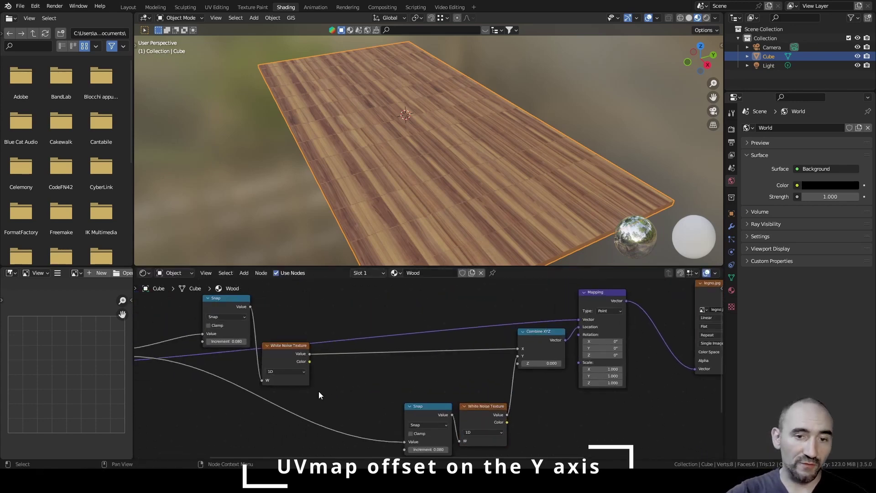
Preview the first White Noise Texture node's Value on the slab and examine its strips
{"action": "middle_click_drag", "start_coordinate": [318, 391], "coordinate": [408, 369]}
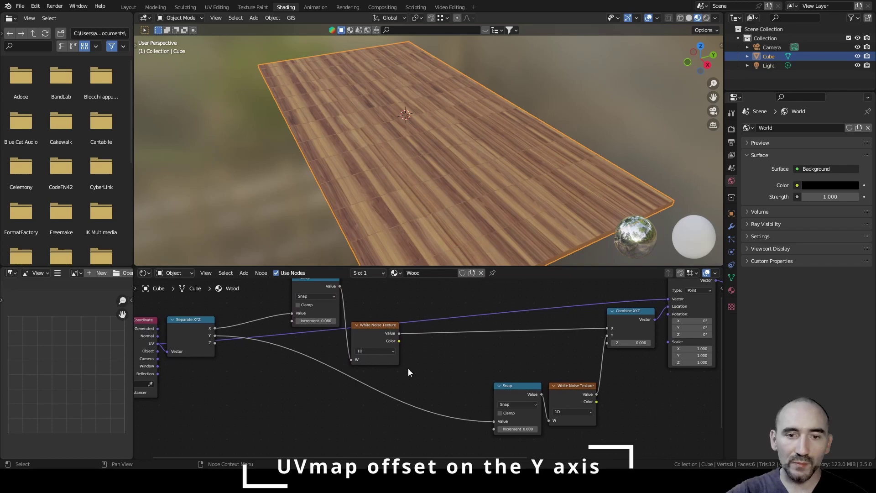
{"action": "left_click", "coordinate": [369, 340], "text": "ctrl+shift"}
{"action": "middle_click_drag", "start_coordinate": [392, 169], "coordinate": [354, 174]}
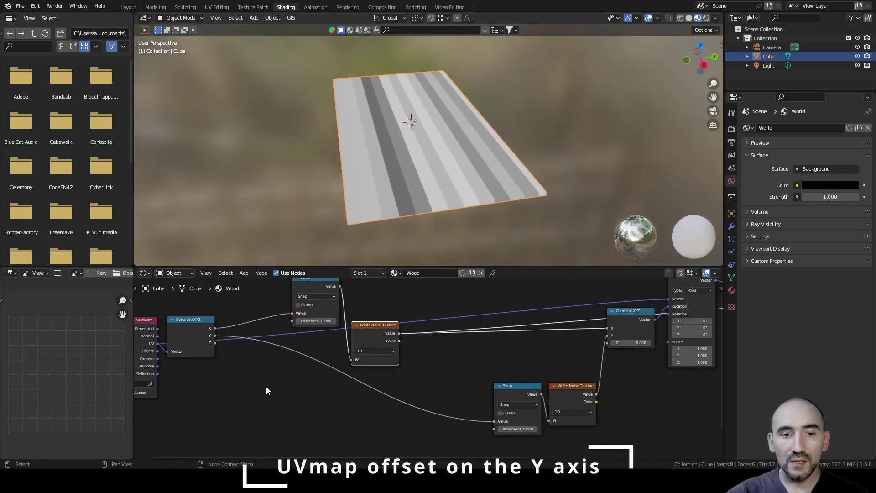
Add a Math node set to Add, fed by the Separate XYZ's Y output and the first White Noise Texture's Value
{"action": "left_click_drag", "start_coordinate": [215, 335], "coordinate": [290, 415]}
{"action": "type", "text": "add"}
{"action": "key", "text": "Return"}
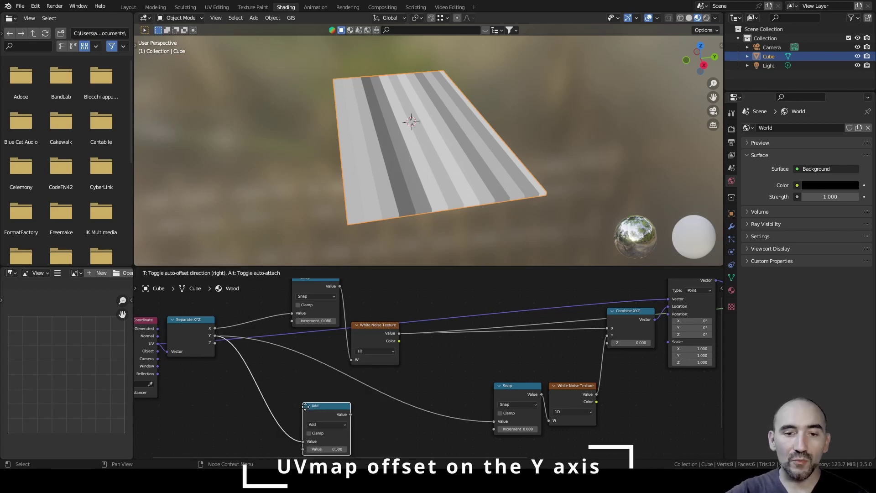
{"action": "left_click", "coordinate": [316, 400]}
{"action": "left_click_drag", "start_coordinate": [398, 335], "coordinate": [316, 447]}
{"action": "left_click", "coordinate": [292, 405]}
{"action": "left_click_drag", "start_coordinate": [400, 330], "coordinate": [315, 436]}
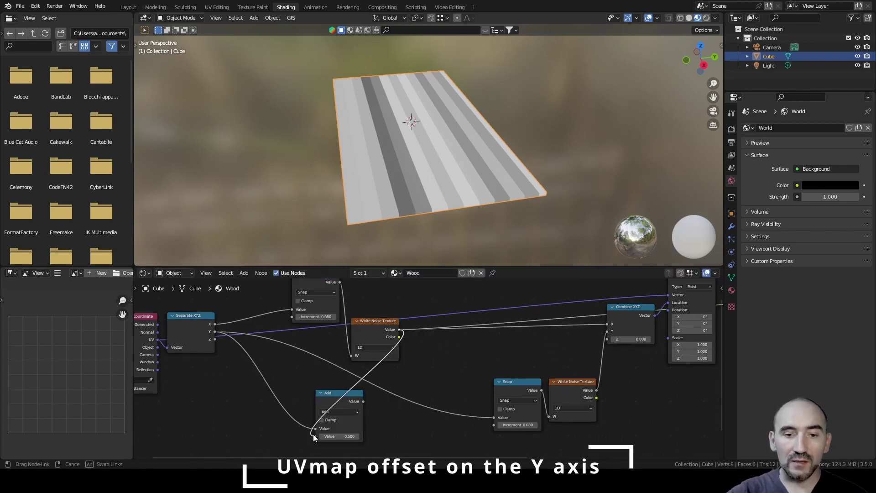
Place the Add node just before the second Snap node and preview its output on the slab
{"action": "left_click", "coordinate": [197, 332]}
{"action": "middle_click_drag", "start_coordinate": [450, 183], "coordinate": [561, 185]}
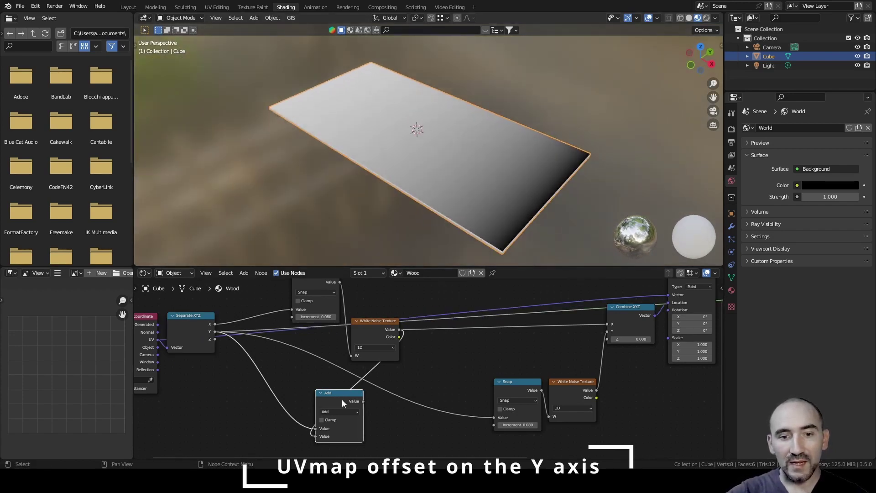
{"action": "left_click_drag", "start_coordinate": [341, 399], "coordinate": [441, 385]}
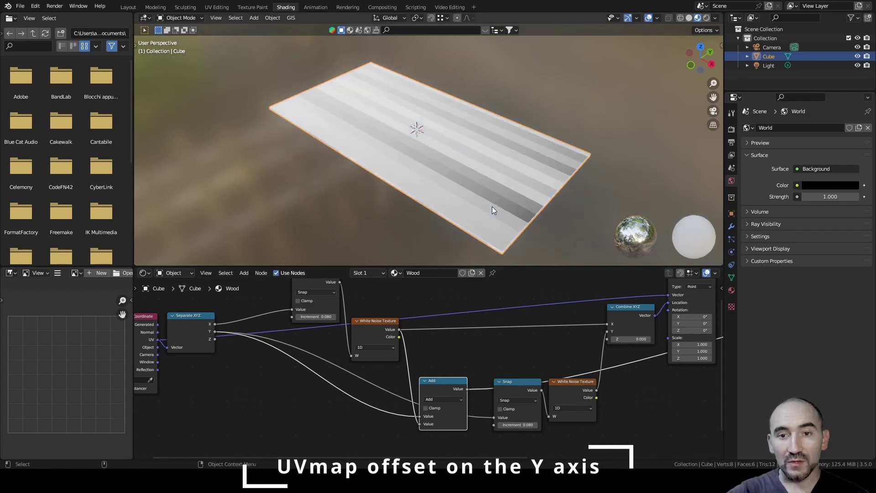
{"action": "middle_click_drag", "start_coordinate": [534, 190], "coordinate": [511, 203]}
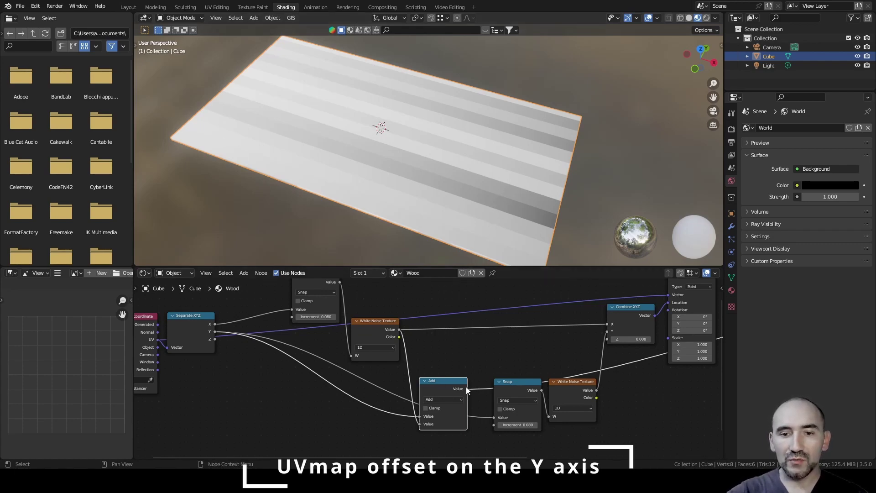
Connect the Add node's output to the second Snap node's Value input, and preview that Snap node on the slab
{"action": "left_click_drag", "start_coordinate": [467, 389], "coordinate": [497, 416]}
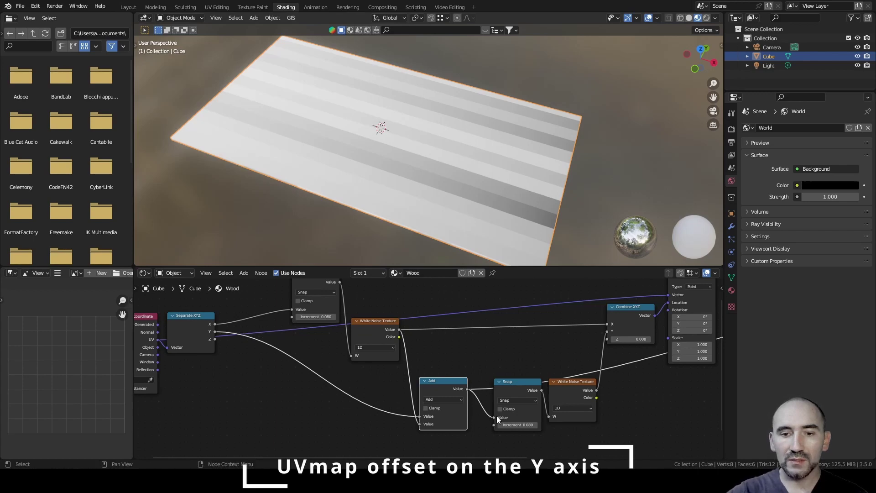
{"action": "left_click", "coordinate": [517, 387], "text": "ctrl+shift"}
{"action": "left_click_drag", "start_coordinate": [517, 388], "coordinate": [500, 386]}
{"action": "scroll", "coordinate": [472, 193], "scroll_direction": "up", "scroll_amount": 1}
{"action": "middle_click_drag", "start_coordinate": [473, 192], "coordinate": [481, 166]}
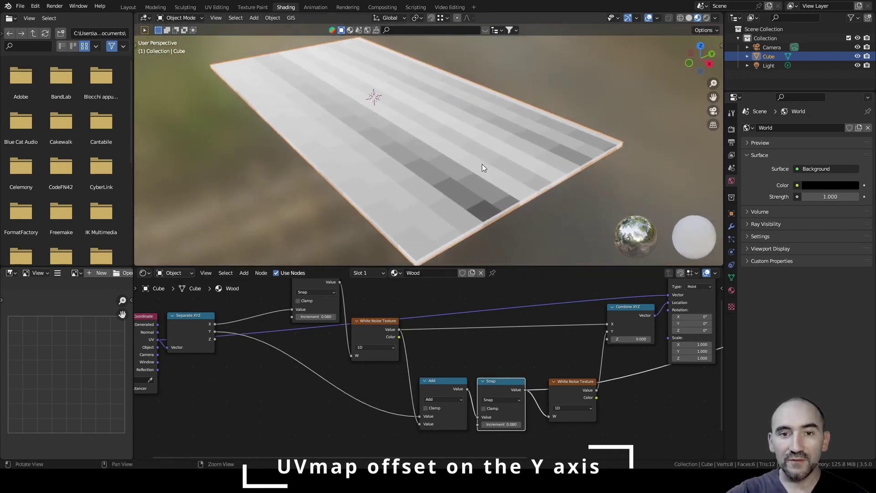
Set the second Snap node's Increment to 0.3 and check the block pattern on the slab
{"action": "left_click", "coordinate": [502, 425]}
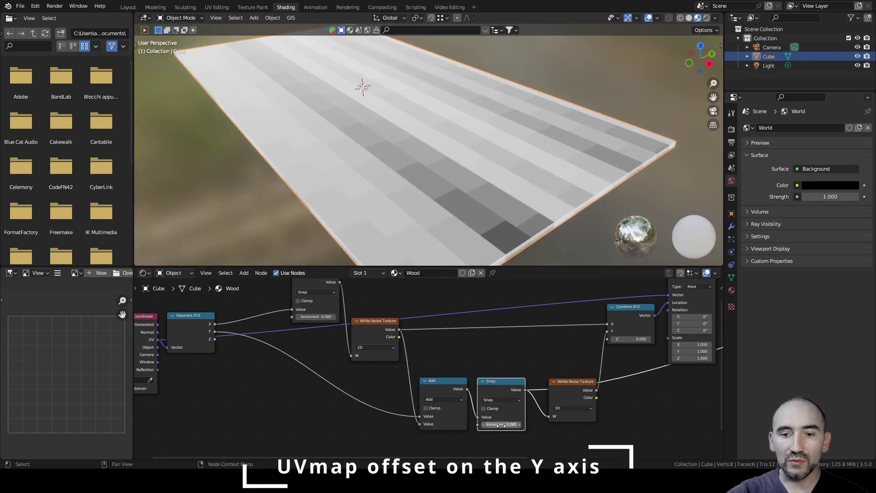
{"action": "type", "text": "0.3"}
{"action": "key", "text": "Return"}
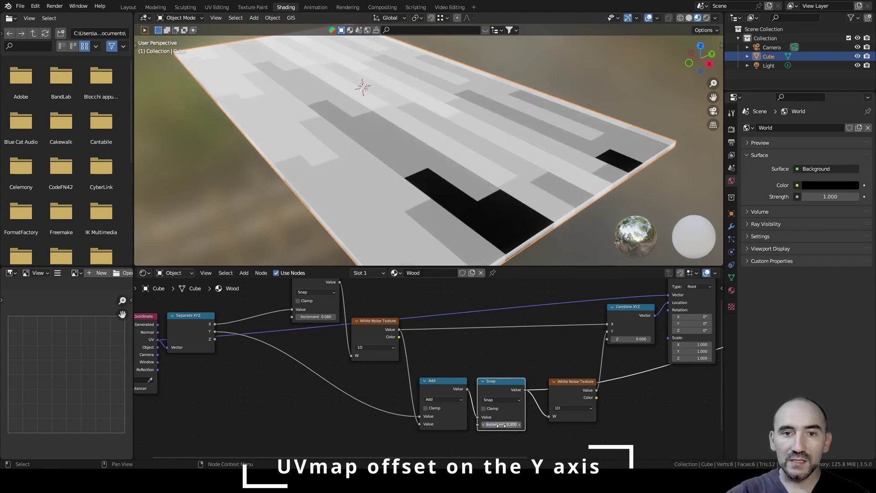
{"action": "middle_click_drag", "start_coordinate": [484, 192], "coordinate": [438, 106]}
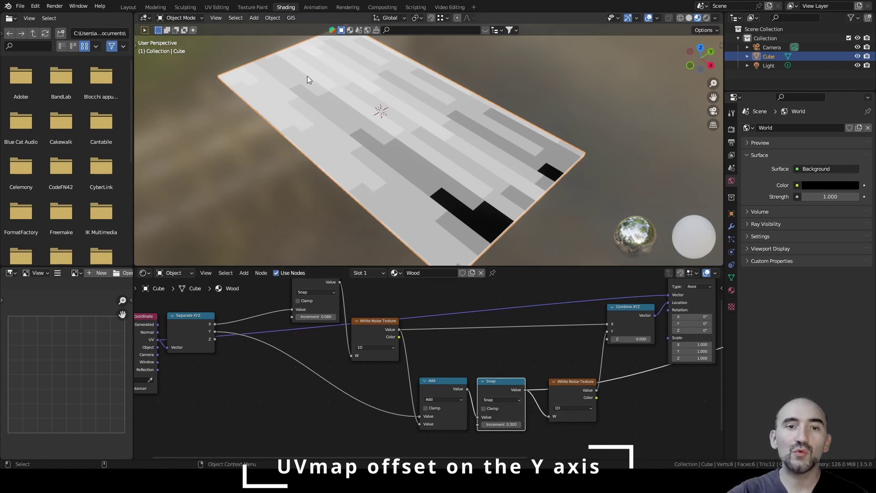
Move the second White Noise Texture node closer to its Snap node and preview its Value on the slab
{"action": "middle_click_drag", "start_coordinate": [530, 395], "coordinate": [303, 396]}
{"action": "left_click_drag", "start_coordinate": [343, 392], "coordinate": [302, 392]}
{"action": "left_click_drag", "start_coordinate": [328, 420], "coordinate": [329, 415]}
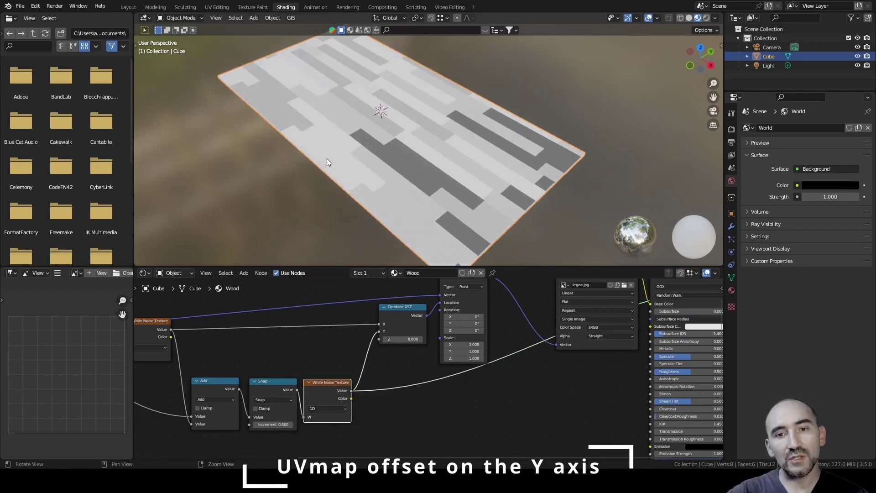
{"action": "mouse_move", "coordinate": [327, 158]}
{"action": "middle_mouse_down"}
{"action": "mouse_move", "coordinate": [372, 162]}
{"action": "mouse_move", "coordinate": [409, 146]}
{"action": "mouse_move", "coordinate": [332, 160]}
{"action": "middle_mouse_up"}
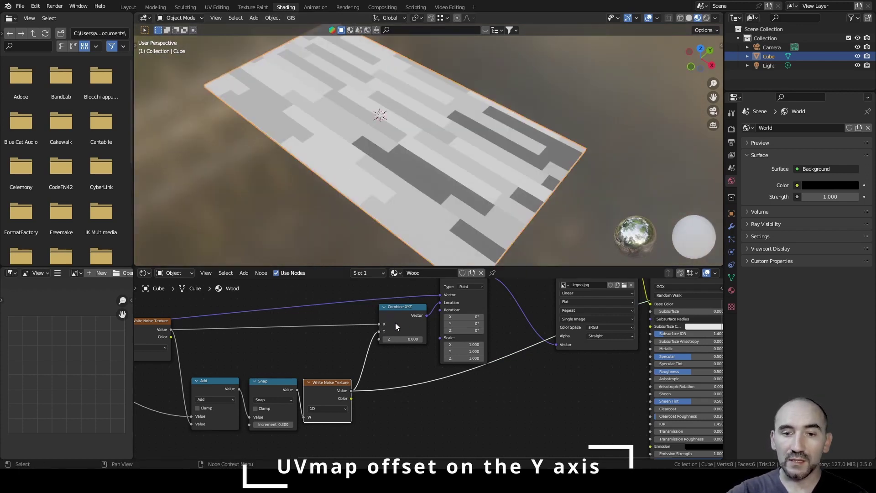
Preview the Principled BSDF on the slab again and examine the randomly offset wood planks
{"action": "middle_click_drag", "start_coordinate": [497, 312], "coordinate": [280, 369]}
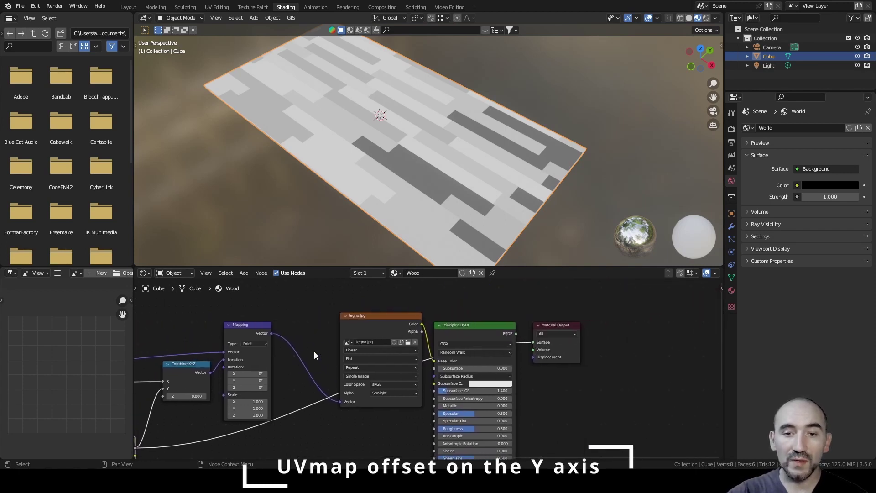
{"action": "left_click", "coordinate": [469, 329], "text": "ctrl+shift"}
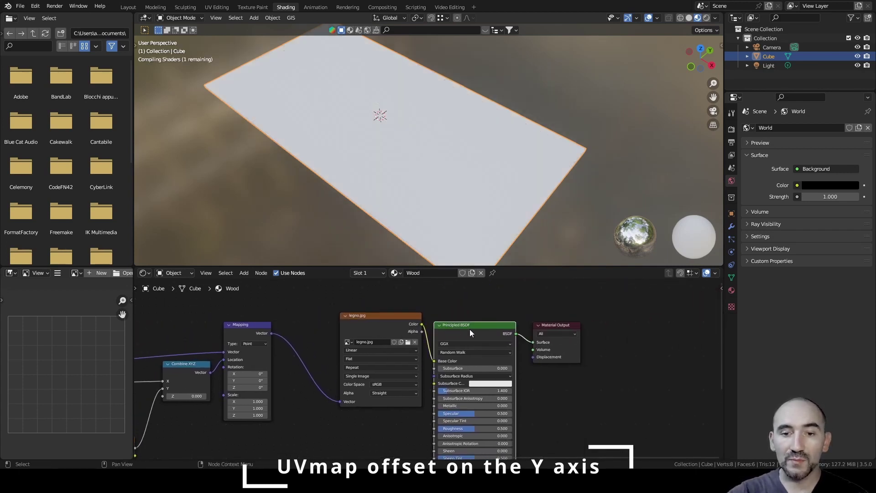
{"action": "middle_click_drag", "start_coordinate": [467, 254], "coordinate": [487, 124]}
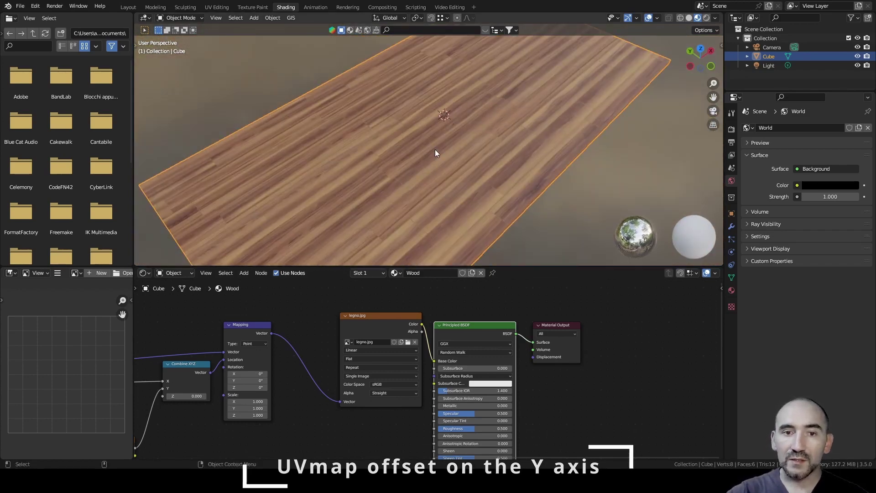
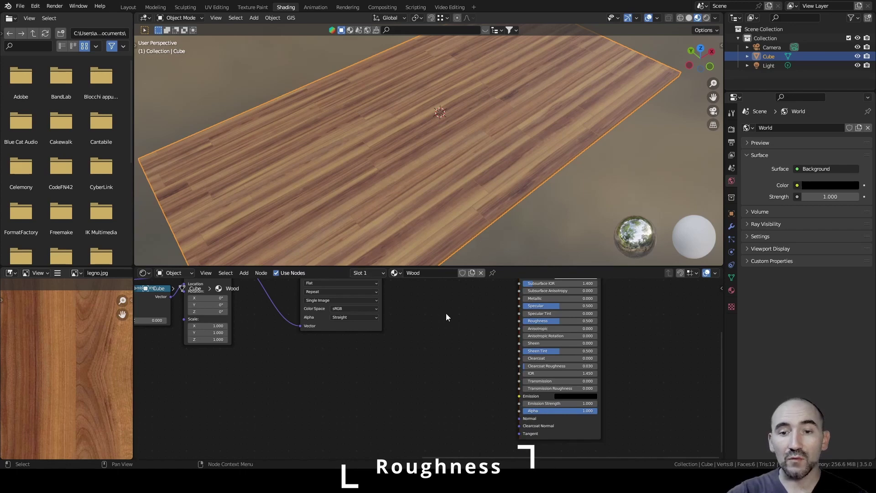
Save the file and duplicate the legno.jpg image texture node below the original
{"action": "middle_click_drag", "start_coordinate": [446, 314], "coordinate": [412, 356]}
{"action": "key", "text": "ctrl+s"}
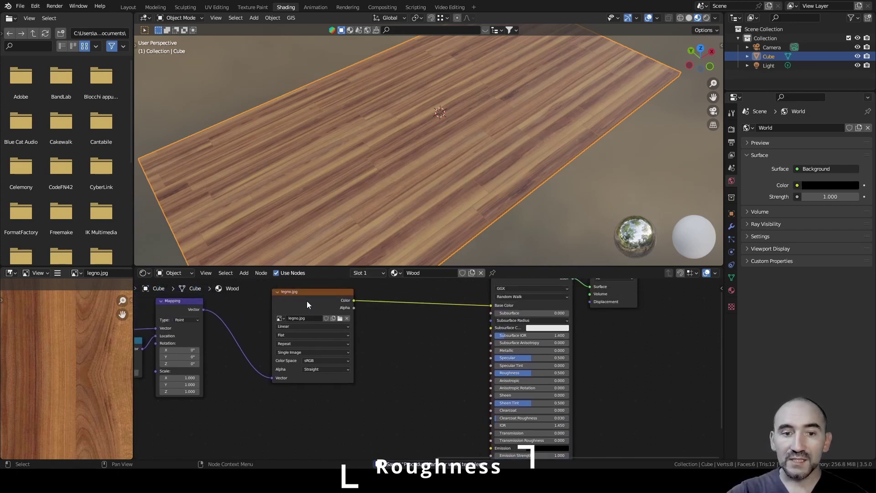
{"action": "key", "text": "shift+d"}
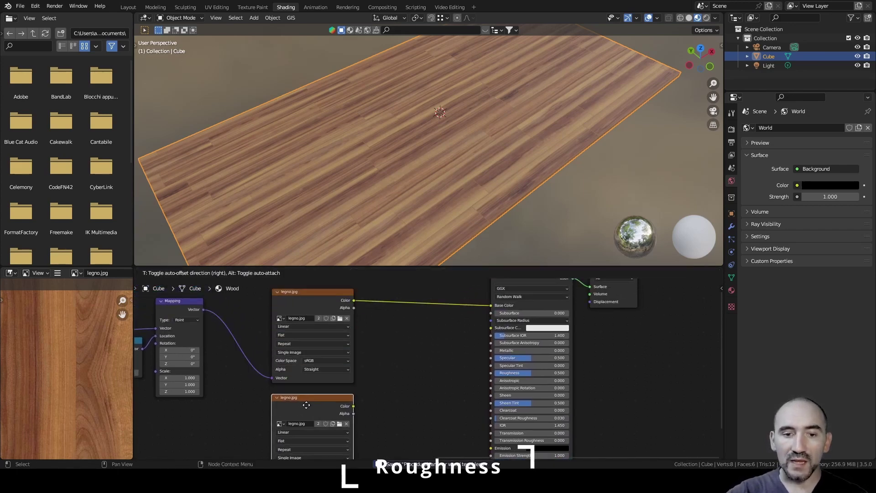
{"action": "left_click", "coordinate": [308, 388]}
Set the original legno.jpg image texture's extension to Repeat
{"action": "scroll", "coordinate": [388, 361], "scroll_direction": "up", "scroll_amount": 3}
{"action": "middle_click_drag", "start_coordinate": [386, 368], "coordinate": [392, 436]}
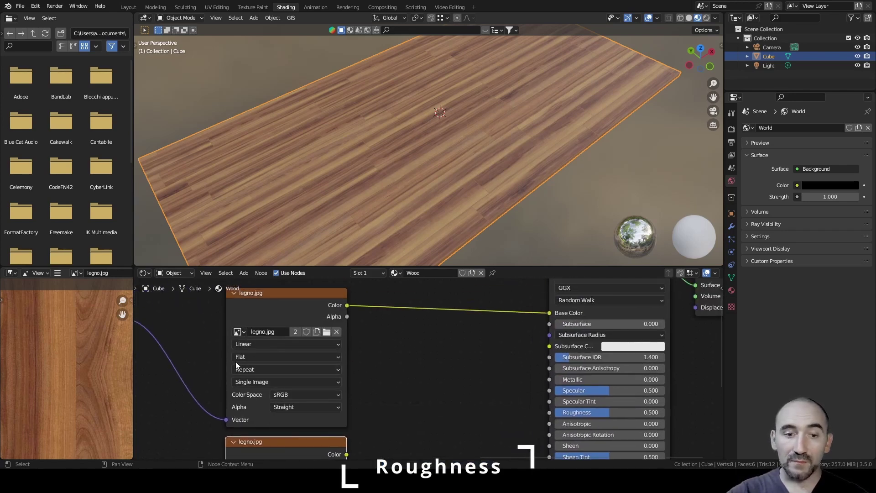
{"action": "middle_click_drag", "start_coordinate": [247, 411], "coordinate": [289, 350]}
{"action": "scroll", "coordinate": [289, 351], "scroll_direction": "up", "scroll_amount": 2}
{"action": "left_click", "coordinate": [263, 352]}
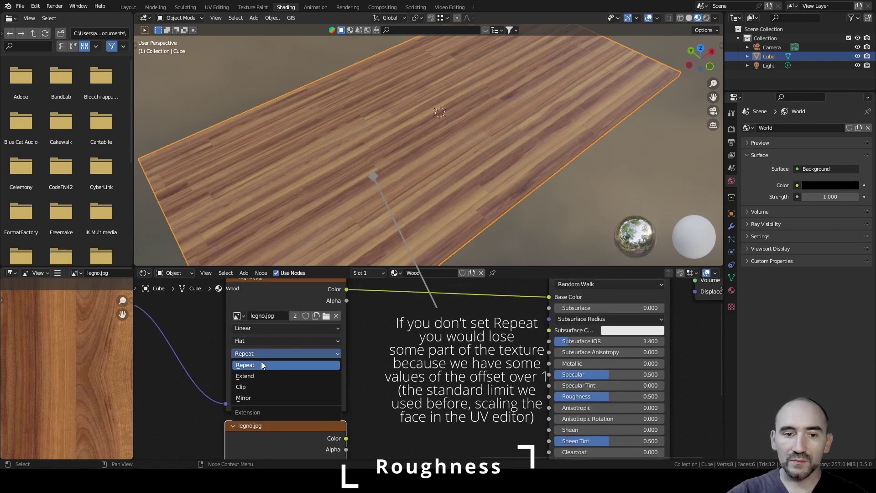
{"action": "left_click", "coordinate": [261, 362]}
{"action": "left_click", "coordinate": [265, 338]}
{"action": "left_click", "coordinate": [264, 353]}
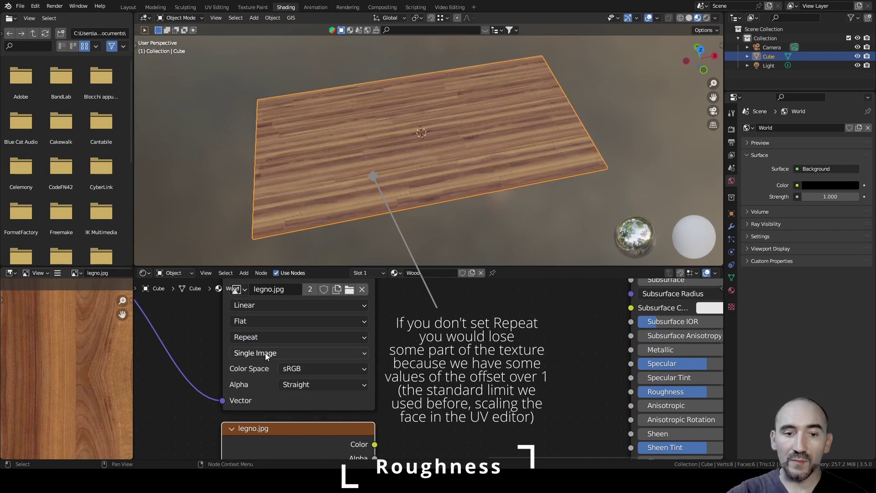
Set the duplicated legno.jpg image texture's color space to Non-Color
{"action": "scroll", "coordinate": [306, 342], "scroll_direction": "down", "scroll_amount": 1}
{"action": "scroll", "coordinate": [319, 341], "scroll_direction": "down", "scroll_amount": 5, "text": "shift"}
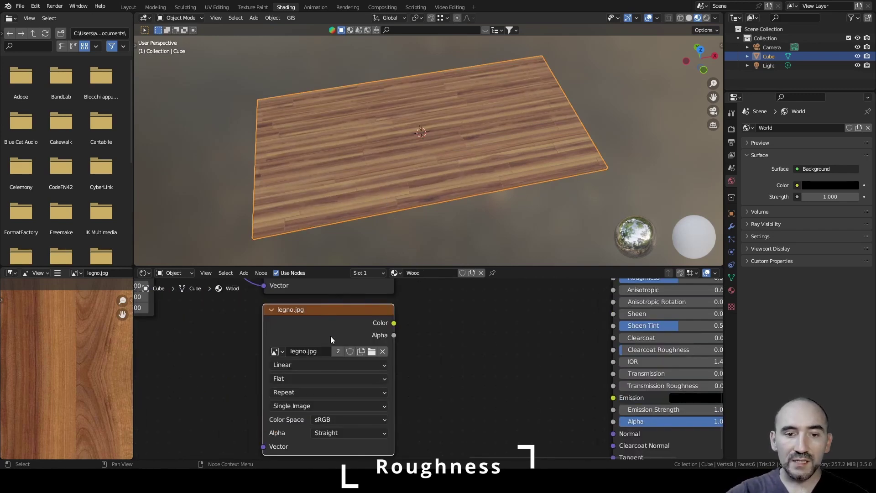
{"action": "scroll", "coordinate": [371, 387], "scroll_direction": "down", "scroll_amount": 4}
{"action": "middle_click_drag", "start_coordinate": [370, 376], "coordinate": [346, 344]}
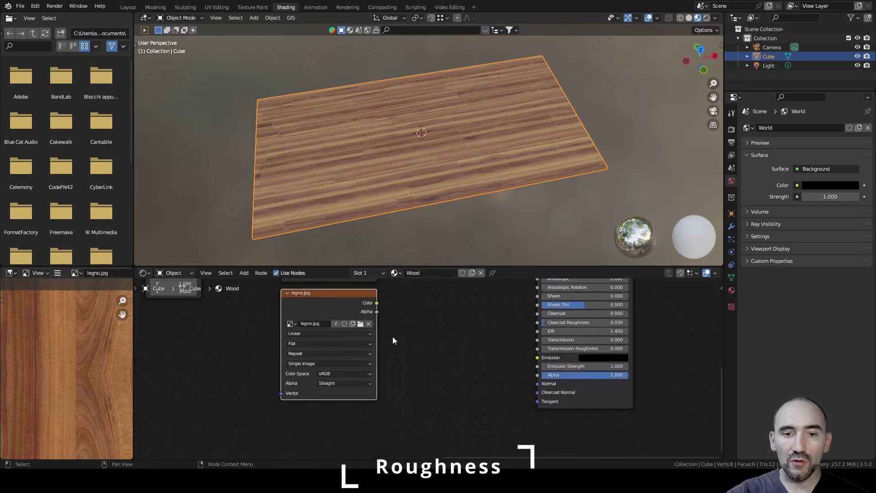
{"action": "middle_click_drag", "start_coordinate": [437, 311], "coordinate": [421, 347]}
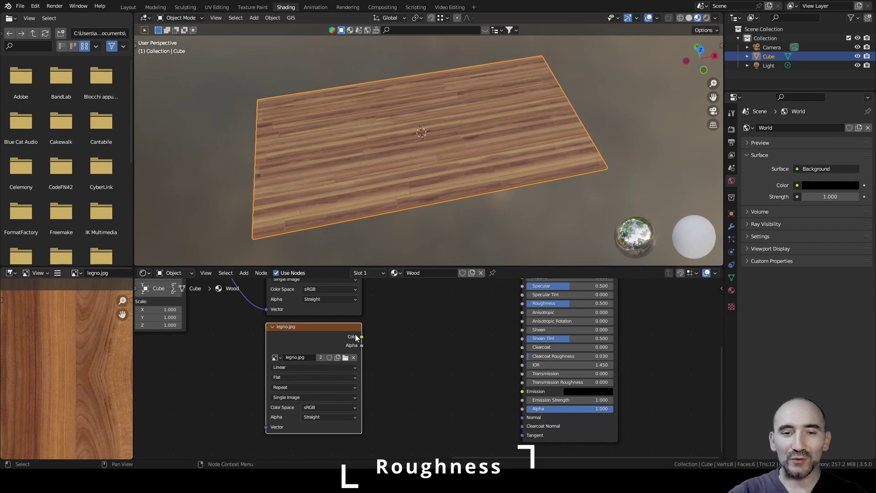
{"action": "left_click", "coordinate": [324, 408]}
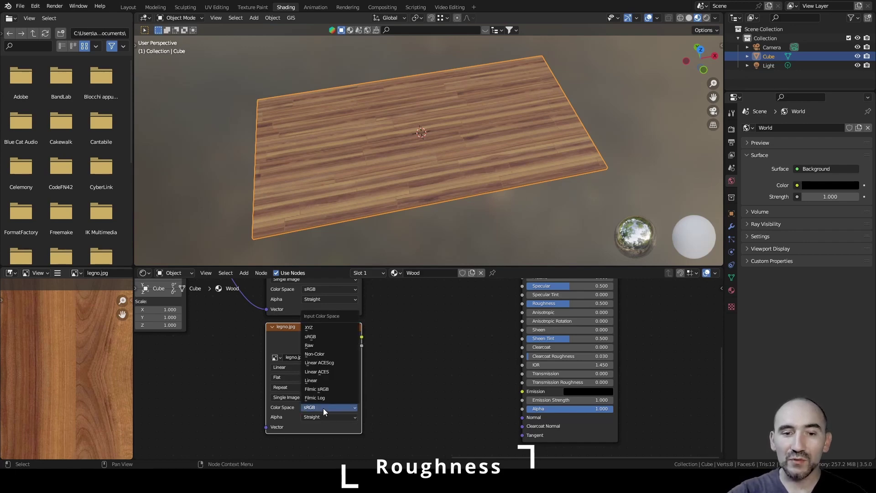
{"action": "left_click", "coordinate": [328, 354]}
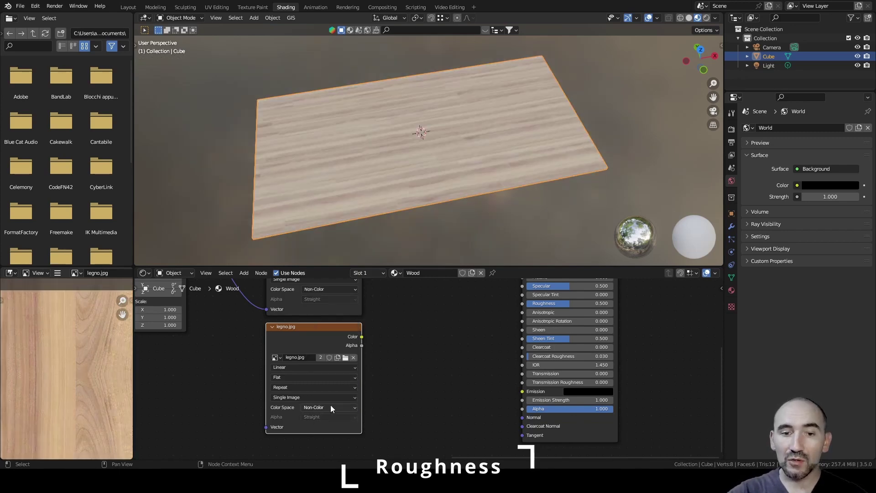
Check the original legno.jpg texture's color space and set the duplicated node's color space back to sRGB
{"action": "middle_click_drag", "start_coordinate": [386, 337], "coordinate": [376, 407]}
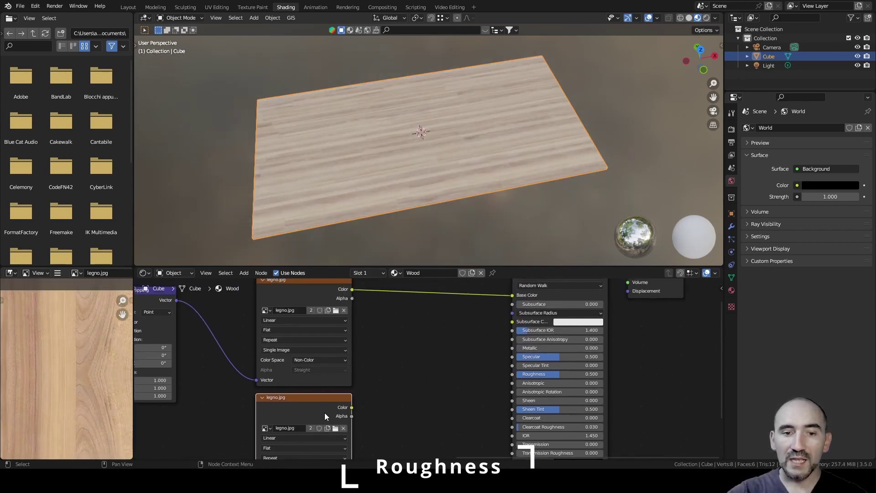
{"action": "middle_click_drag", "start_coordinate": [364, 352], "coordinate": [356, 382]}
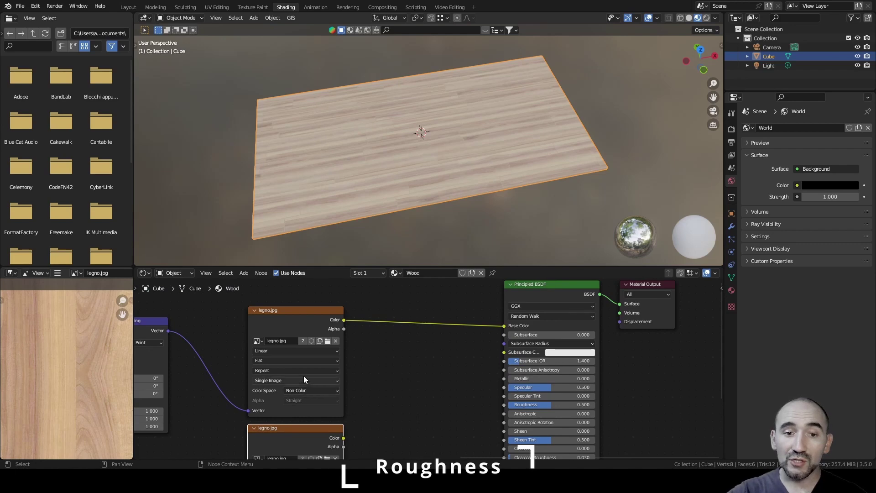
{"action": "left_click", "coordinate": [304, 317]}
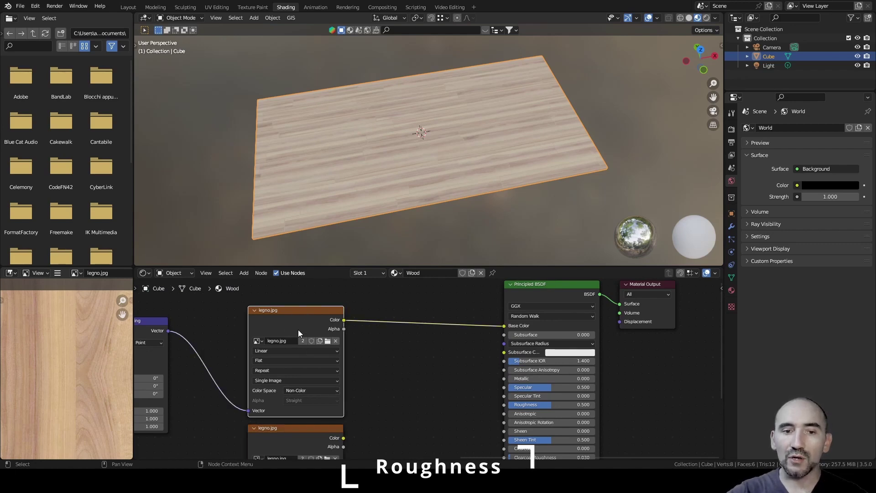
{"action": "middle_click_drag", "start_coordinate": [282, 383], "coordinate": [289, 334]}
{"action": "middle_click_drag", "start_coordinate": [309, 372], "coordinate": [312, 312]}
{"action": "left_click", "coordinate": [314, 402]}
{"action": "left_click", "coordinate": [322, 330]}
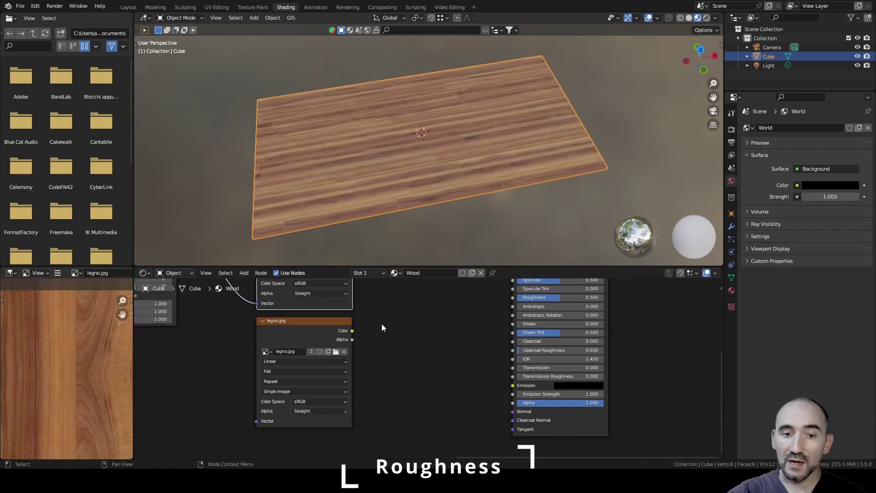
Make the duplicated texture's image a single-user copy and set that copy's color space to Non-Color
{"action": "middle_click_drag", "start_coordinate": [382, 324], "coordinate": [375, 363]}
{"action": "scroll", "coordinate": [301, 391], "scroll_direction": "up", "scroll_amount": 2}
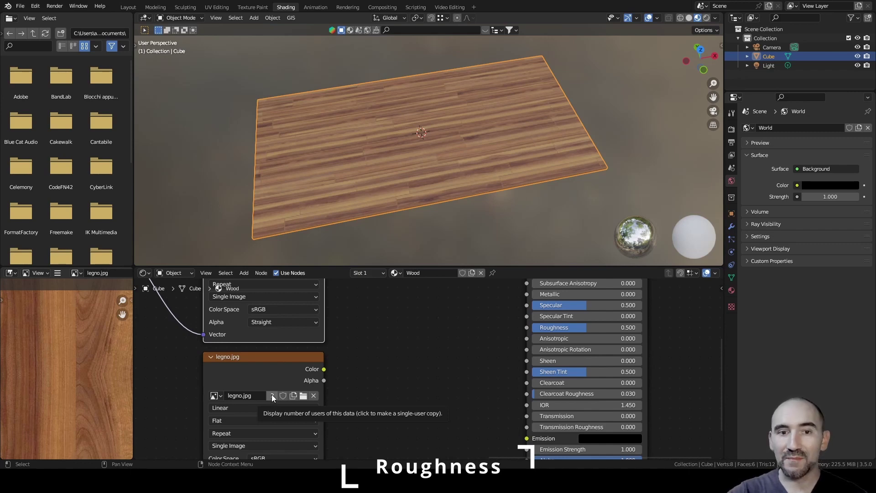
{"action": "left_click", "coordinate": [272, 396]}
{"action": "mouse_move", "coordinate": [292, 406]}
{"action": "middle_mouse_down"}
{"action": "mouse_move", "coordinate": [299, 370]}
{"action": "mouse_move", "coordinate": [312, 359]}
{"action": "mouse_move", "coordinate": [298, 405]}
{"action": "middle_mouse_up"}
{"action": "scroll", "coordinate": [313, 358], "scroll_direction": "down", "scroll_amount": 1}
{"action": "left_click", "coordinate": [297, 439]}
{"action": "left_click", "coordinate": [308, 381]}
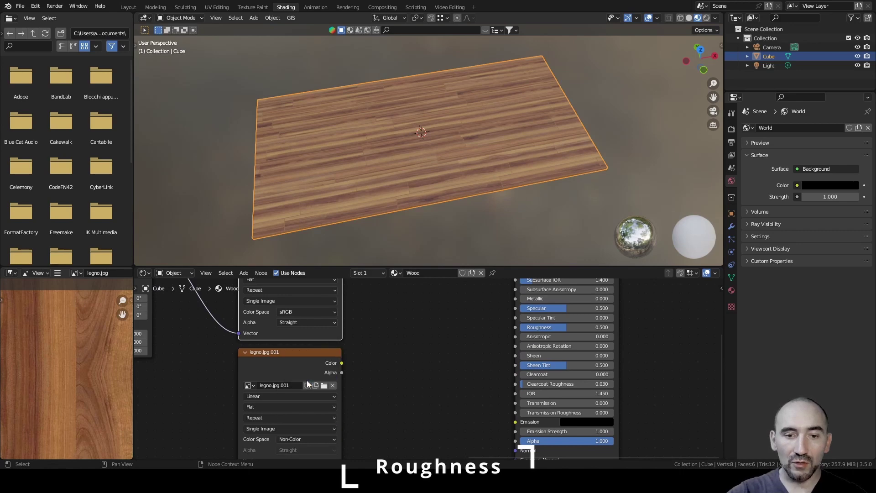
{"action": "left_click", "coordinate": [291, 366]}
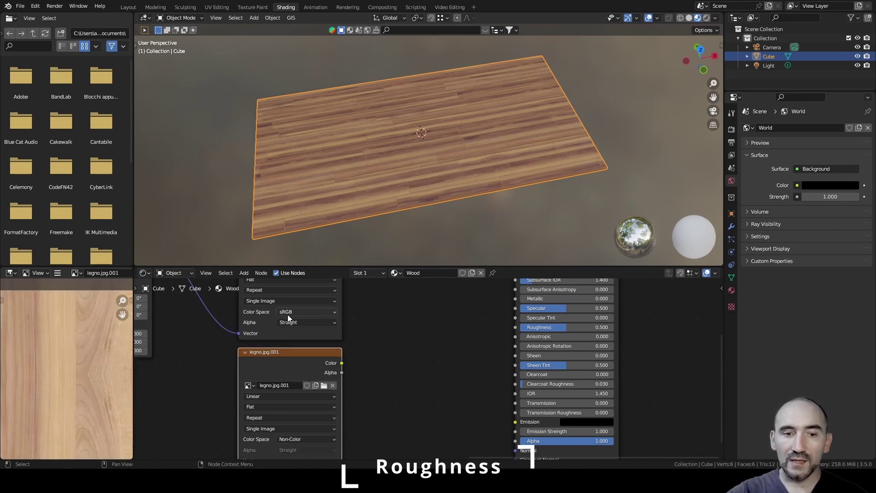
Save the file and connect the Mapping node's Vector output to the Vector input of the legno.jpg.001 texture
{"action": "middle_click_drag", "start_coordinate": [287, 314], "coordinate": [298, 374]}
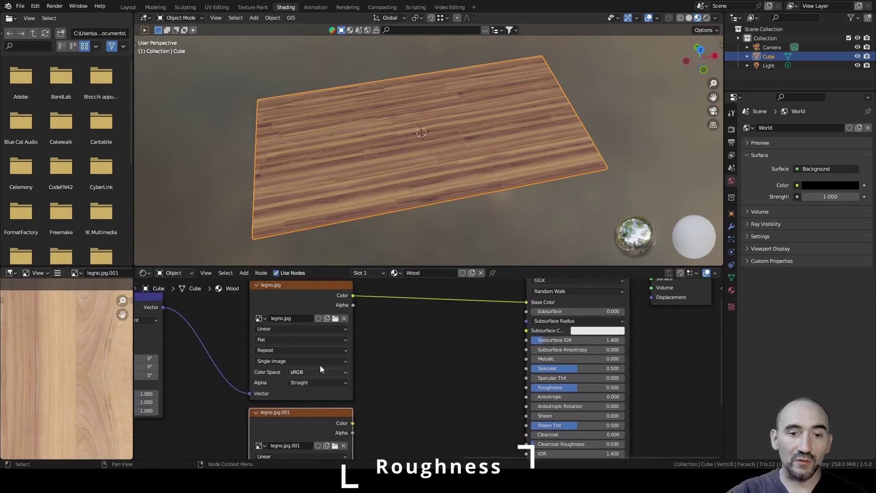
{"action": "left_click", "coordinate": [394, 352]}
{"action": "scroll", "coordinate": [396, 369], "scroll_direction": "down", "scroll_amount": 5}
{"action": "middle_click_drag", "start_coordinate": [396, 372], "coordinate": [378, 330]}
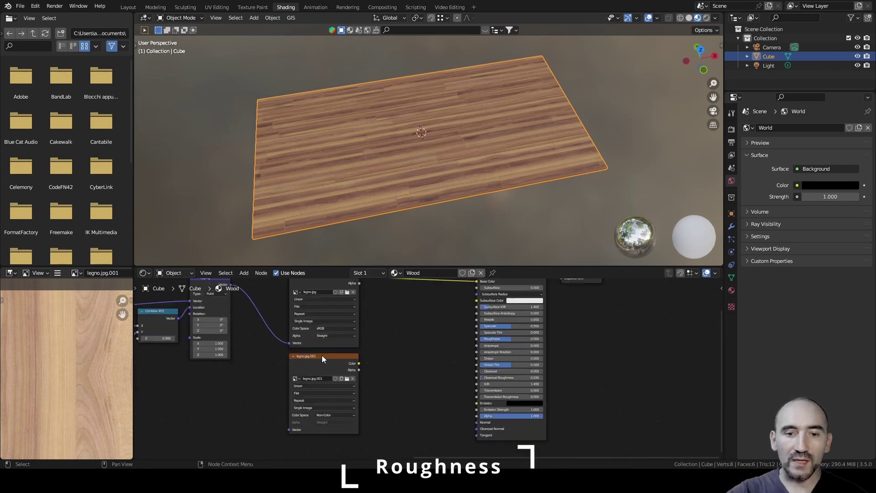
{"action": "left_click", "coordinate": [317, 359]}
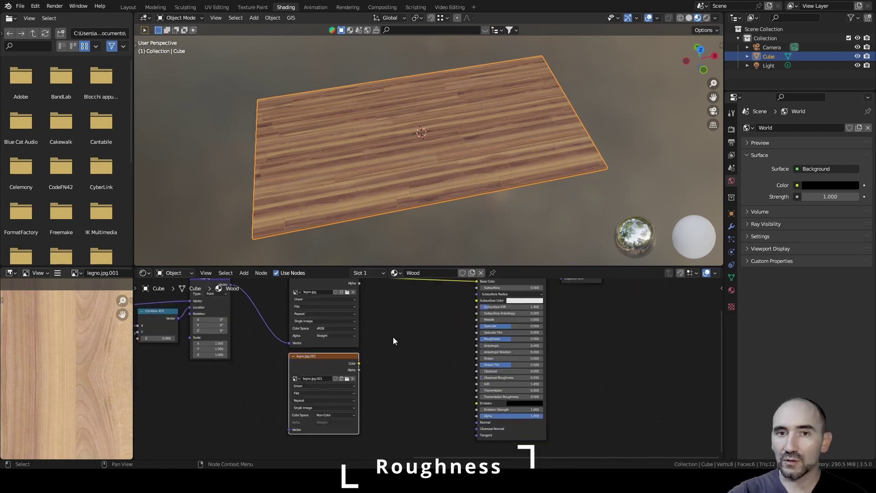
{"action": "scroll", "coordinate": [393, 337], "scroll_direction": "down", "scroll_amount": 1}
{"action": "key", "text": "ctrl+s"}
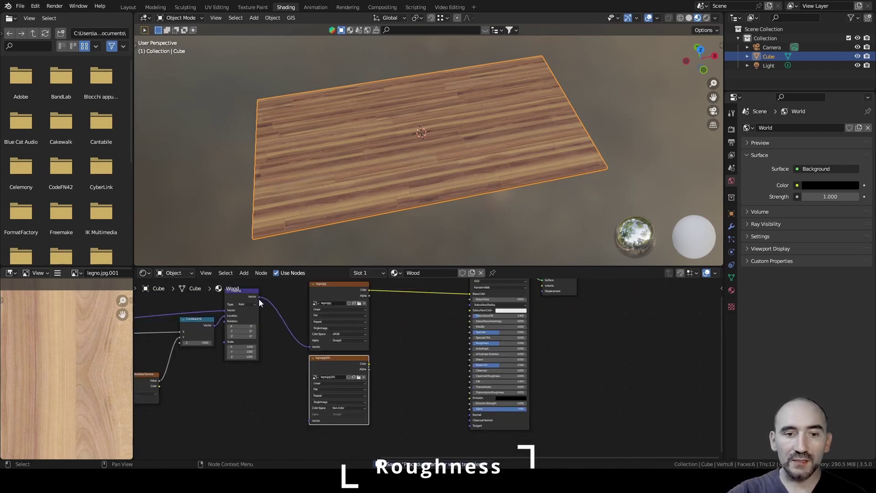
{"action": "left_click_drag", "start_coordinate": [259, 299], "coordinate": [308, 421]}
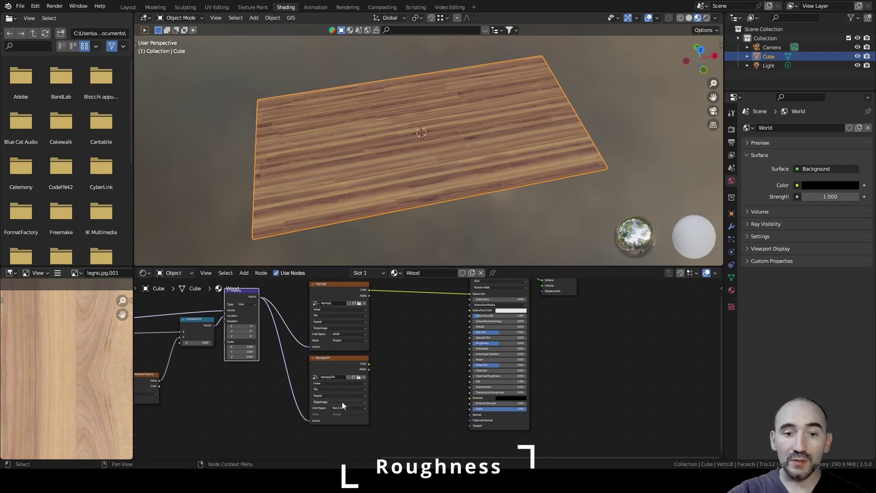
Add a ColorRamp fed by the legno.jpg.001 Color output and connect its Color to the Principled BSDF's Roughness
{"action": "scroll", "coordinate": [341, 402], "scroll_direction": "up", "scroll_amount": 2}
{"action": "middle_click_drag", "start_coordinate": [400, 341], "coordinate": [325, 391]}
{"action": "scroll", "coordinate": [359, 211], "scroll_direction": "up", "scroll_amount": 4}
{"action": "middle_click_drag", "start_coordinate": [359, 211], "coordinate": [426, 159]}
{"action": "left_click_drag", "start_coordinate": [277, 412], "coordinate": [319, 360]}
{"action": "type", "text": "colorra"}
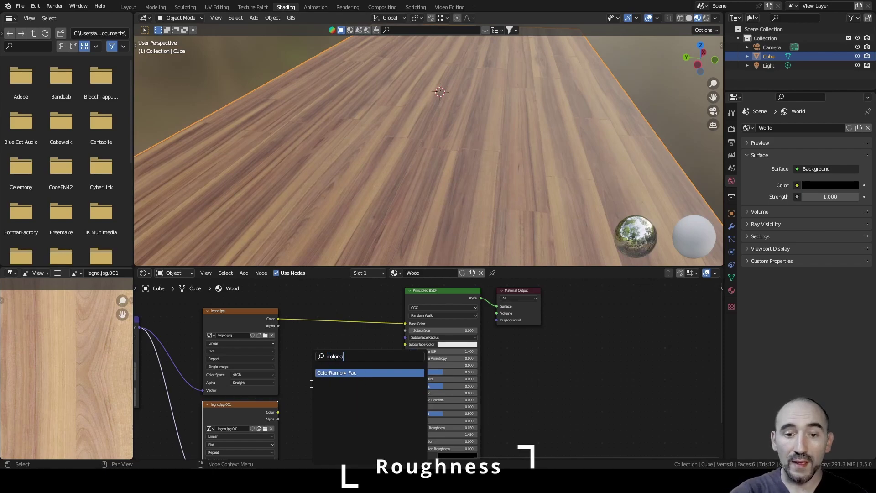
{"action": "key", "text": "Return"}
{"action": "left_click", "coordinate": [303, 354]}
{"action": "left_click_drag", "start_coordinate": [378, 360], "coordinate": [407, 386]}
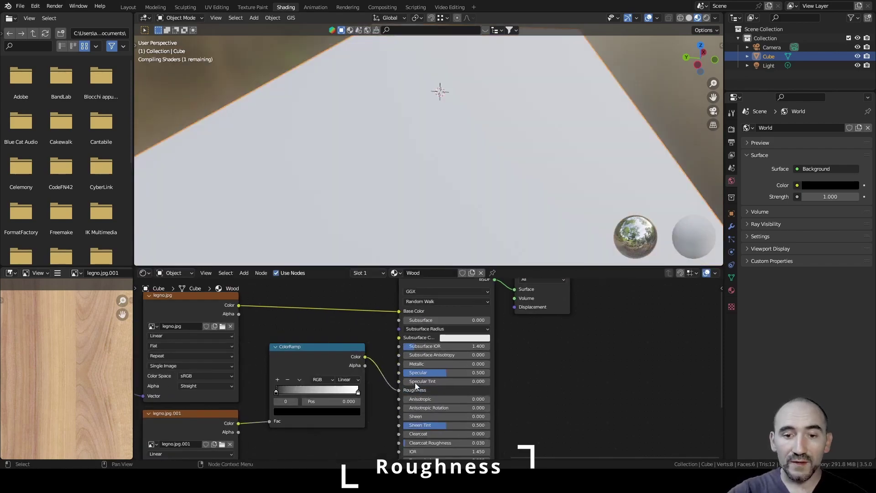
Change the ColorRamp's black stop to white and inspect the wood's reflections up close
{"action": "scroll", "coordinate": [429, 379], "scroll_direction": "up", "scroll_amount": 2}
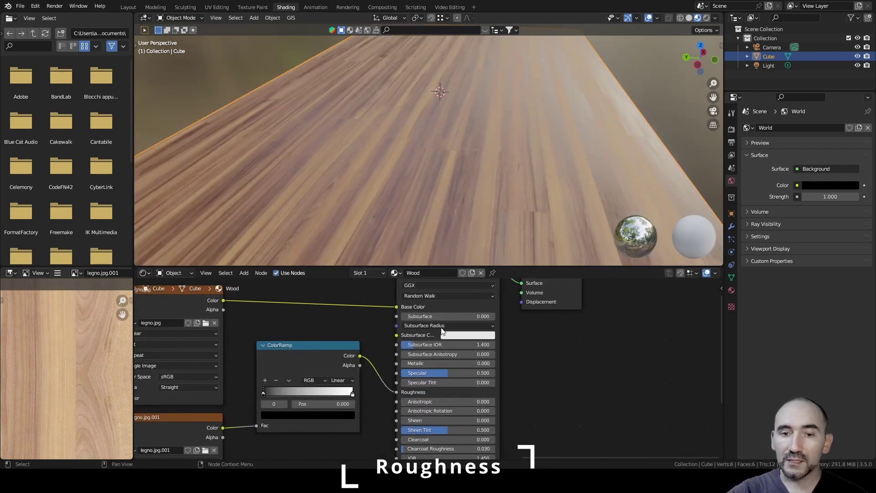
{"action": "middle_click_drag", "start_coordinate": [478, 146], "coordinate": [464, 107]}
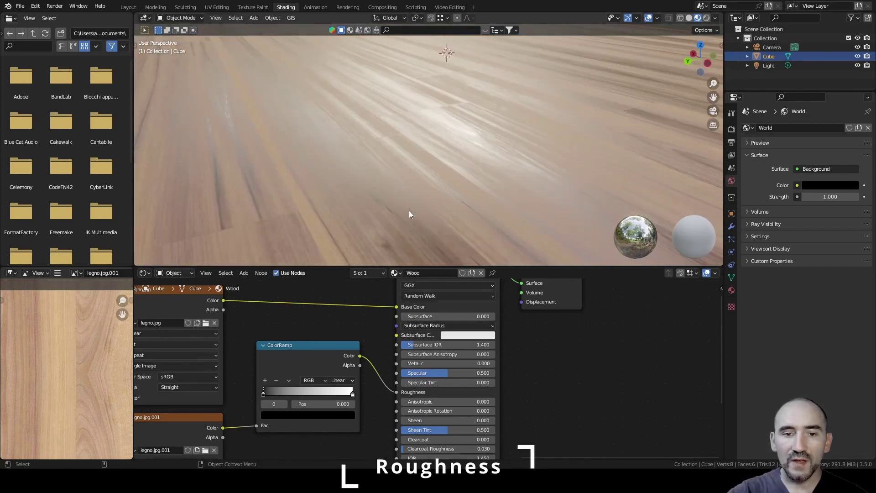
{"action": "left_click", "coordinate": [278, 415]}
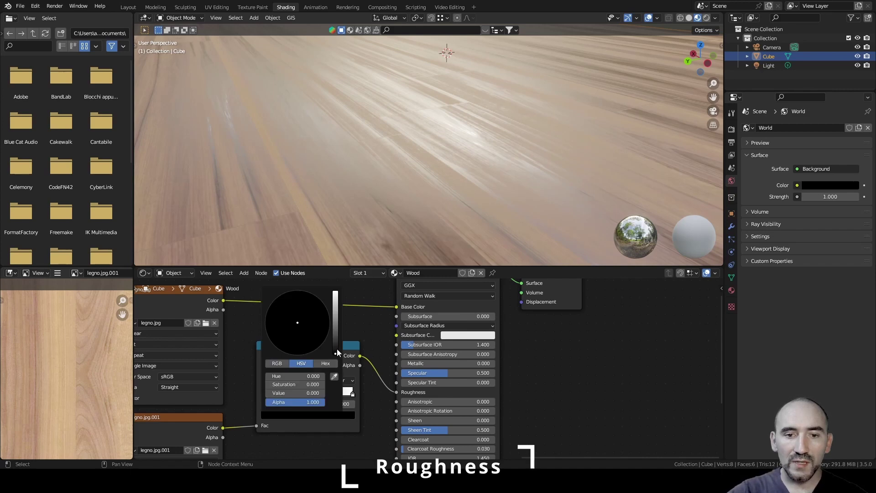
{"action": "left_click_drag", "start_coordinate": [337, 349], "coordinate": [336, 292]}
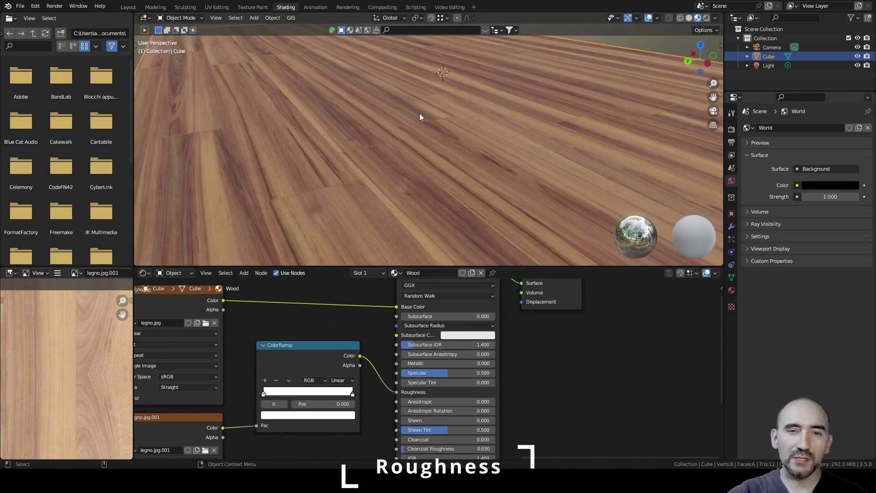
{"action": "scroll", "coordinate": [452, 145], "scroll_direction": "down", "scroll_amount": 3}
{"action": "scroll", "coordinate": [451, 144], "scroll_direction": "up", "scroll_amount": 3}
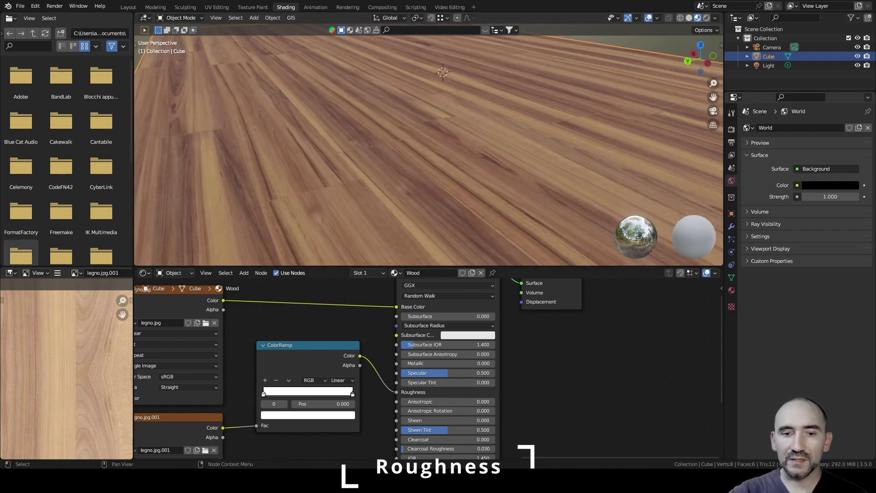
Preview the ColorRamp and the legno.jpg.001 texture on the slab and examine the light and dark areas of the wood
{"action": "left_click_drag", "start_coordinate": [298, 346], "coordinate": [305, 342]}
{"action": "scroll", "coordinate": [305, 351], "scroll_direction": "up", "scroll_amount": 2}
{"action": "middle_click_drag", "start_coordinate": [299, 376], "coordinate": [326, 346]}
{"action": "left_click", "coordinate": [326, 346], "text": "ctrl+shift"}
{"action": "middle_click_drag", "start_coordinate": [192, 405], "coordinate": [263, 354]}
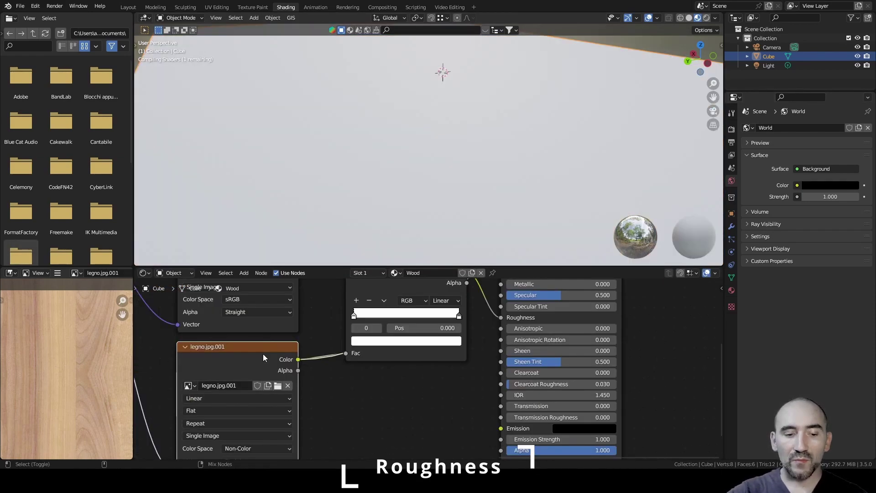
{"action": "left_click", "coordinate": [263, 354], "text": "ctrl+shift"}
{"action": "scroll", "coordinate": [433, 184], "scroll_direction": "down", "scroll_amount": 4}
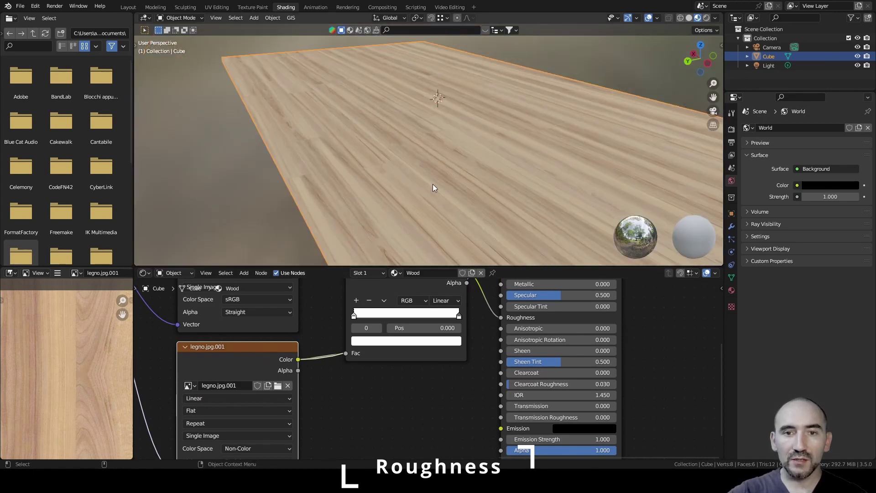
{"action": "middle_click_drag", "start_coordinate": [433, 185], "coordinate": [388, 155]}
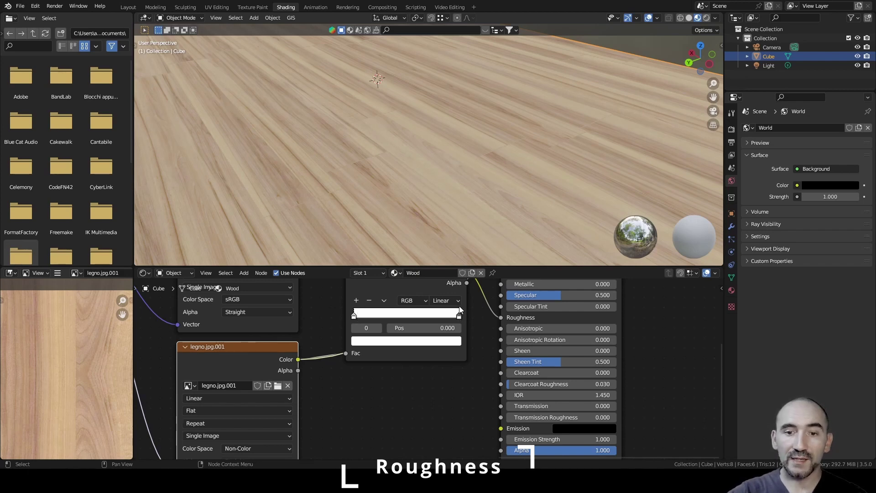
Lower the ColorRamp's first stop to a value of about 0.687, and move the second stop to 0.232 with a gray color
{"action": "left_click", "coordinate": [364, 341]}
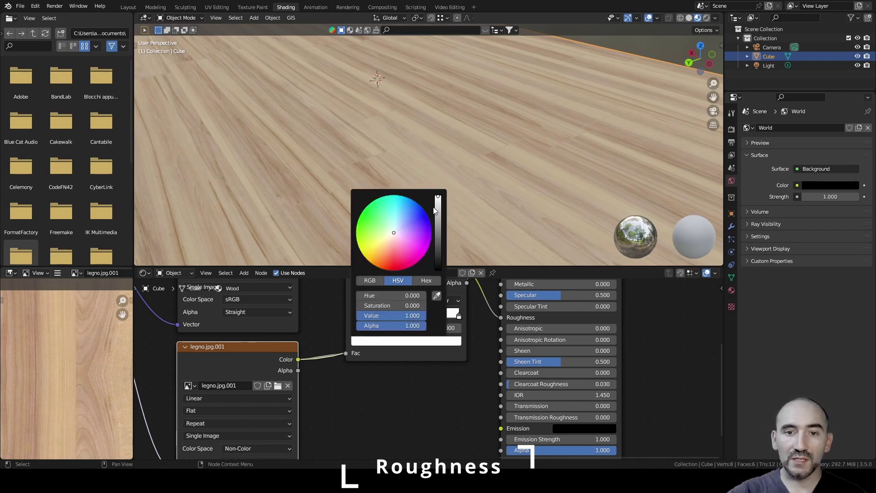
{"action": "left_click_drag", "start_coordinate": [438, 199], "coordinate": [438, 206]}
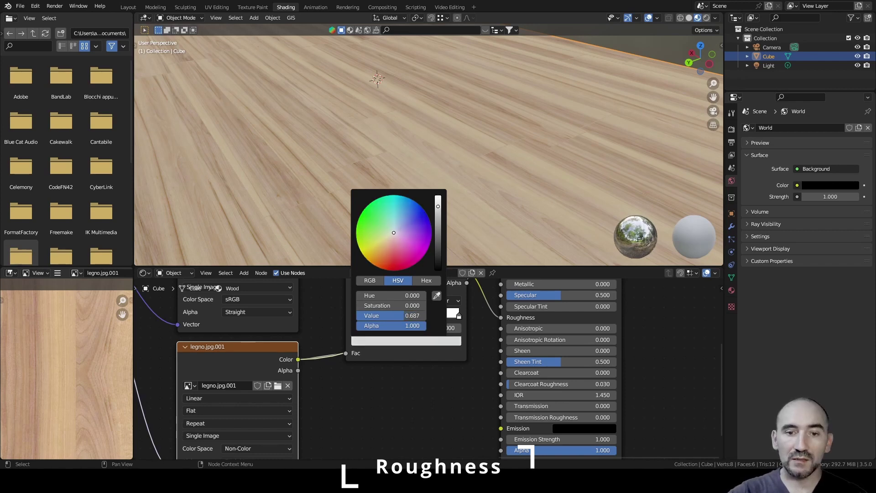
{"action": "left_click_drag", "start_coordinate": [404, 315], "coordinate": [370, 321]}
{"action": "left_click", "coordinate": [374, 346]}
{"action": "left_click_drag", "start_coordinate": [430, 205], "coordinate": [429, 227]}
Preview the Principled BSDF on the slab again and examine how the wood reflects light
{"action": "scroll", "coordinate": [437, 350], "scroll_direction": "down", "scroll_amount": 3}
{"action": "middle_click_drag", "start_coordinate": [479, 306], "coordinate": [357, 382]}
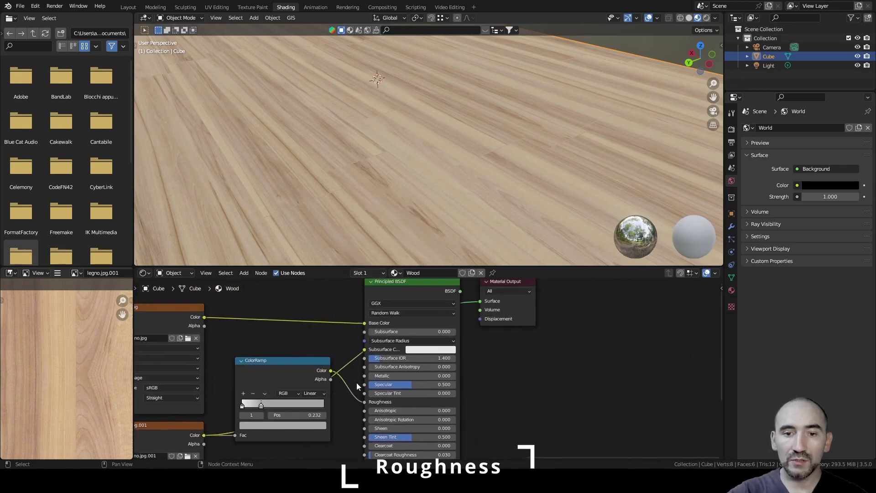
{"action": "left_click", "coordinate": [396, 294], "text": "ctrl+shift"}
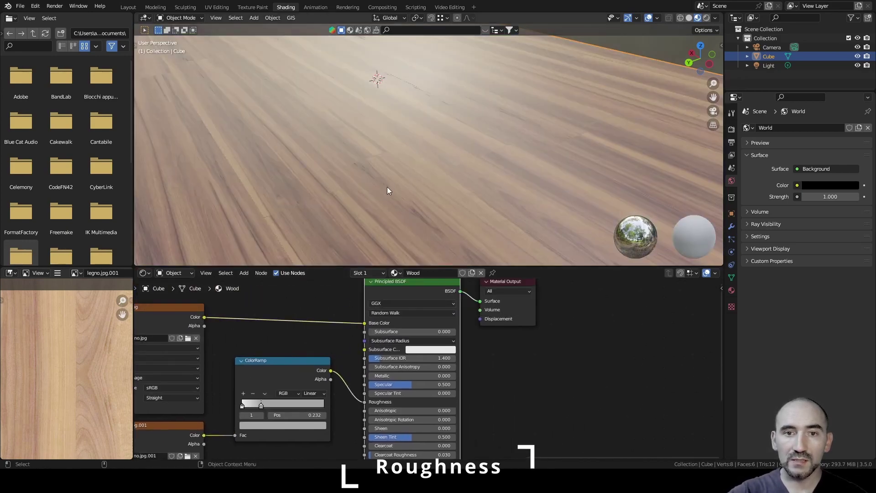
{"action": "middle_click_drag", "start_coordinate": [387, 187], "coordinate": [393, 174]}
Set the ColorRamp's second stop to a value of 0.12 and move it to position 0.554
{"action": "left_click", "coordinate": [287, 423]}
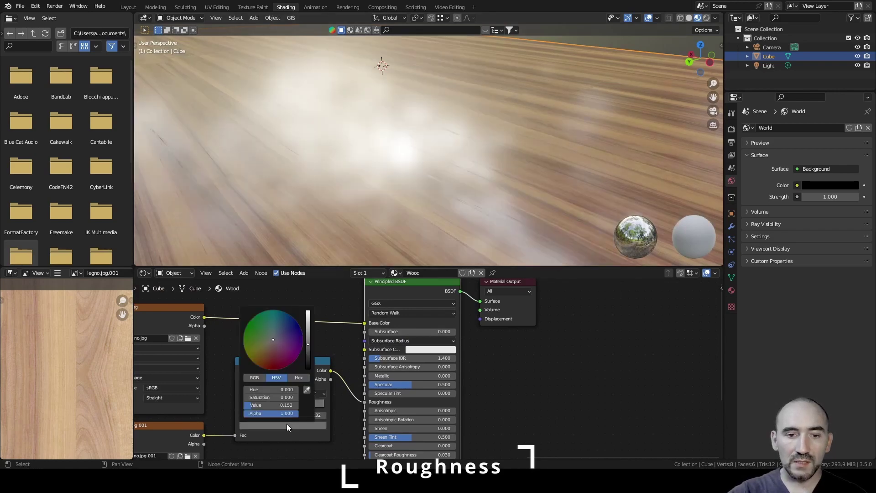
{"action": "left_click", "coordinate": [322, 415]}
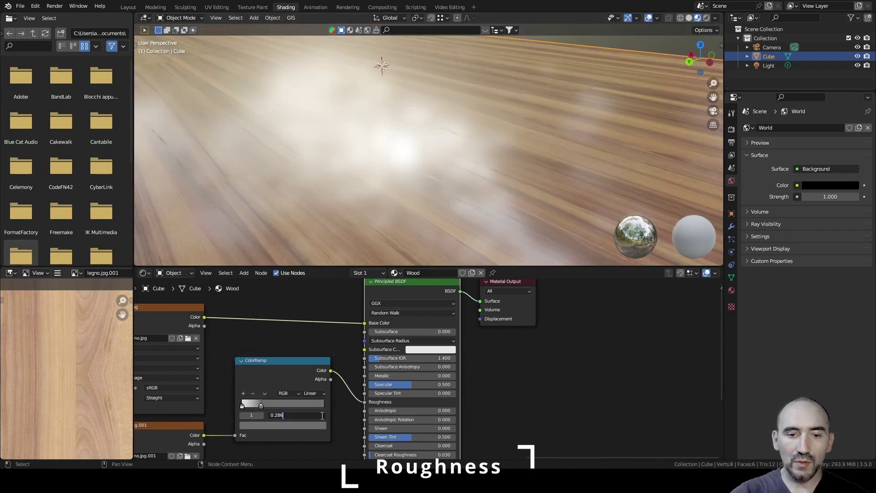
{"action": "key", "text": "Return"}
{"action": "left_click", "coordinate": [281, 424]}
{"action": "left_click", "coordinate": [279, 404]}
{"action": "type", "text": "0."}
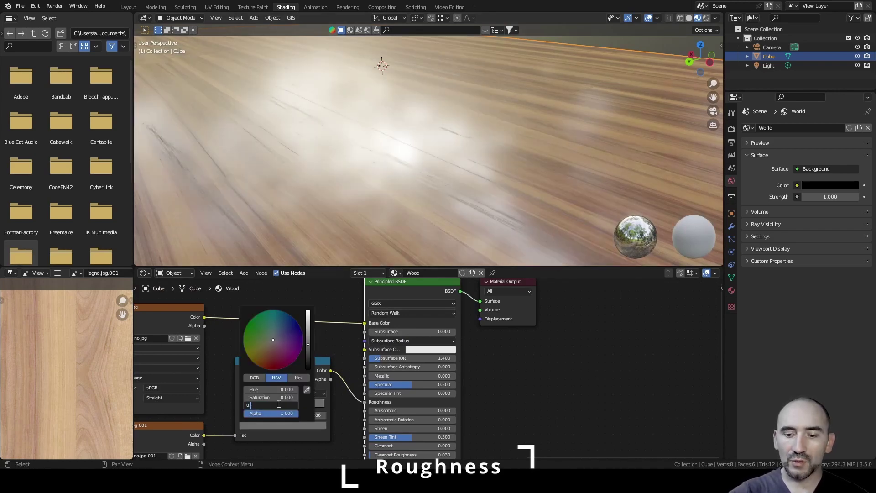
{"action": "type", "text": "12"}
{"action": "key", "text": "Return"}
{"action": "left_click_drag", "start_coordinate": [265, 407], "coordinate": [289, 409]}
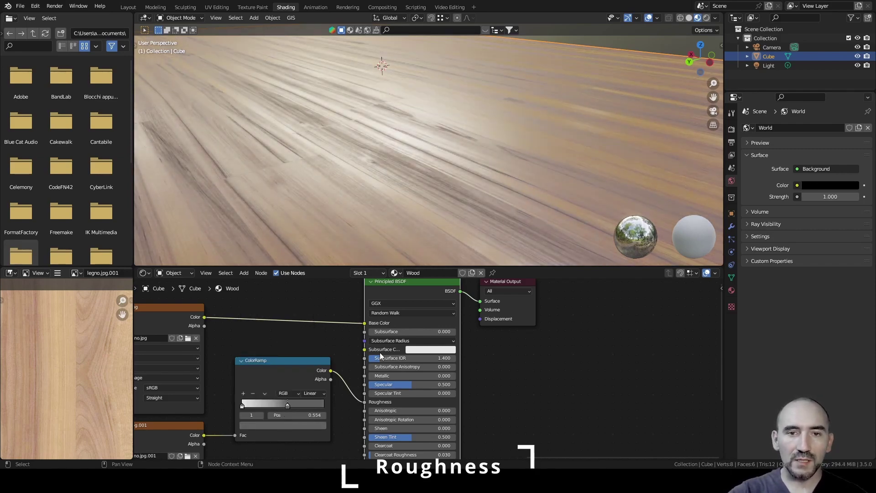
Add a Bump node below the ColorRamp and connect the legno.jpg.001 texture's Color output to its Height input
{"action": "scroll", "coordinate": [438, 176], "scroll_direction": "down", "scroll_amount": 4}
{"action": "middle_click_drag", "start_coordinate": [438, 176], "coordinate": [431, 179]}
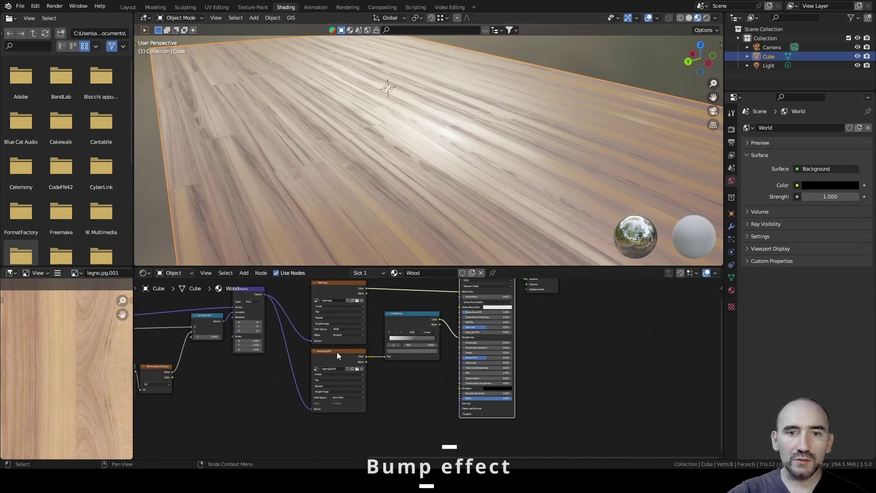
{"action": "left_click", "coordinate": [420, 397]}
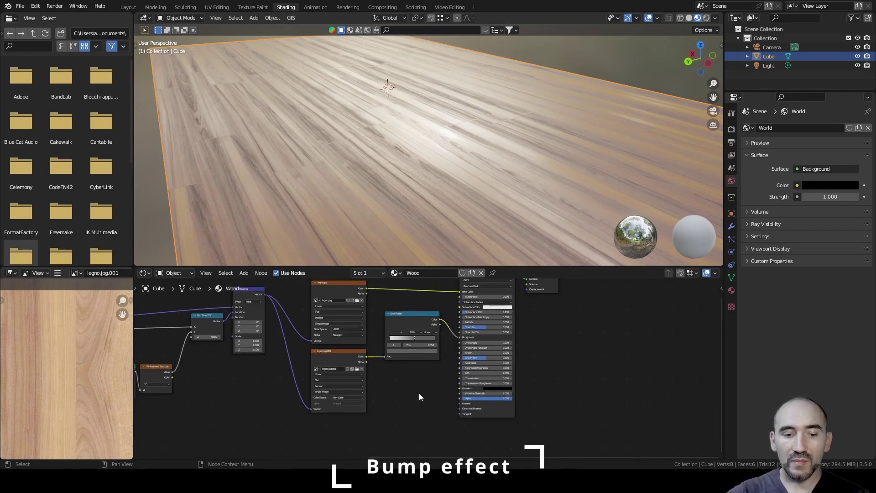
{"action": "key", "text": "F3"}
{"action": "type", "text": "bump"}
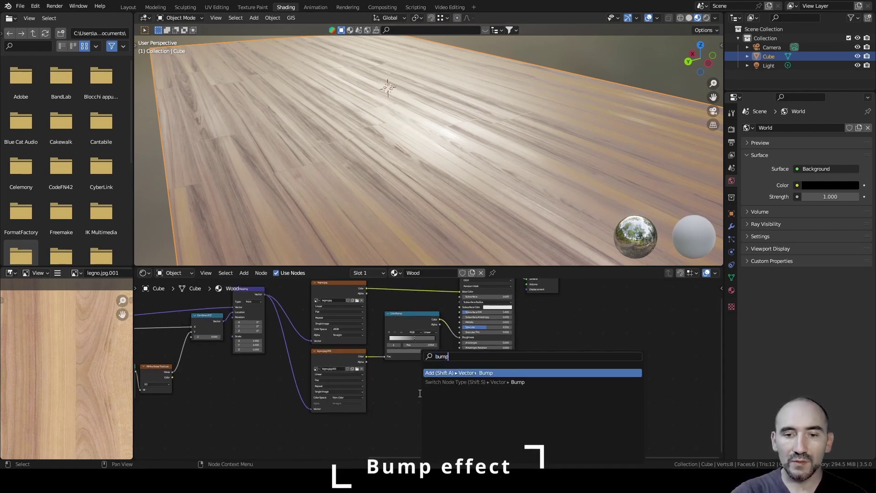
{"action": "key", "text": "Return"}
{"action": "scroll", "coordinate": [358, 336], "scroll_direction": "up", "scroll_amount": 3}
{"action": "scroll", "coordinate": [316, 314], "scroll_direction": "up", "scroll_amount": 2}
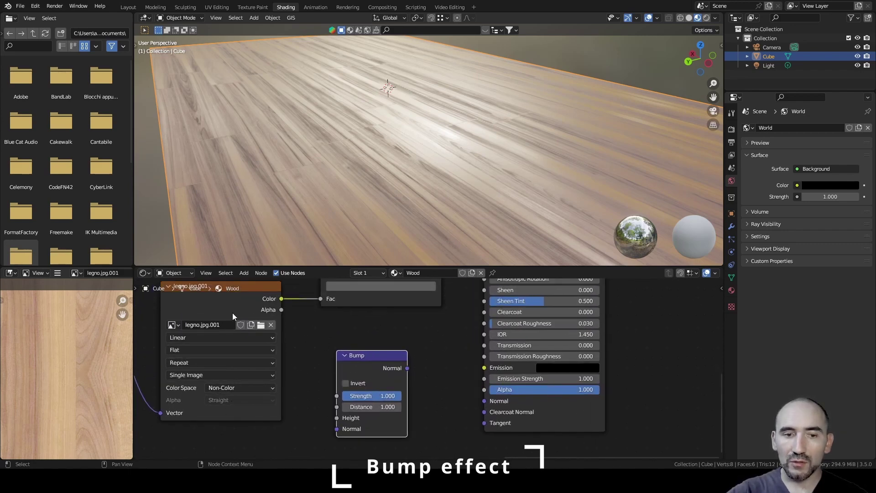
{"action": "left_click_drag", "start_coordinate": [281, 299], "coordinate": [337, 418]}
Set the Bump node's strength to 0.1 and connect its Normal output to the Principled BSDF's Normal input
{"action": "left_click", "coordinate": [370, 396]}
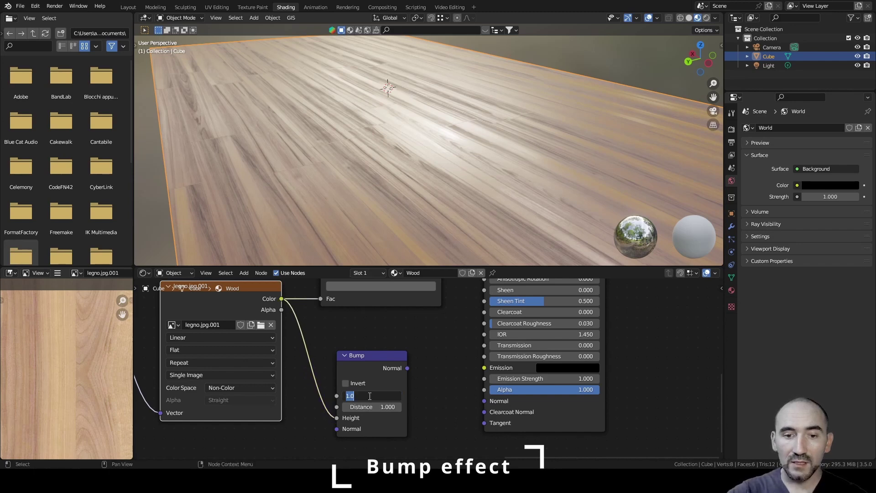
{"action": "type", "text": "0.1"}
{"action": "key", "text": "Return"}
{"action": "left_click", "coordinate": [371, 362]}
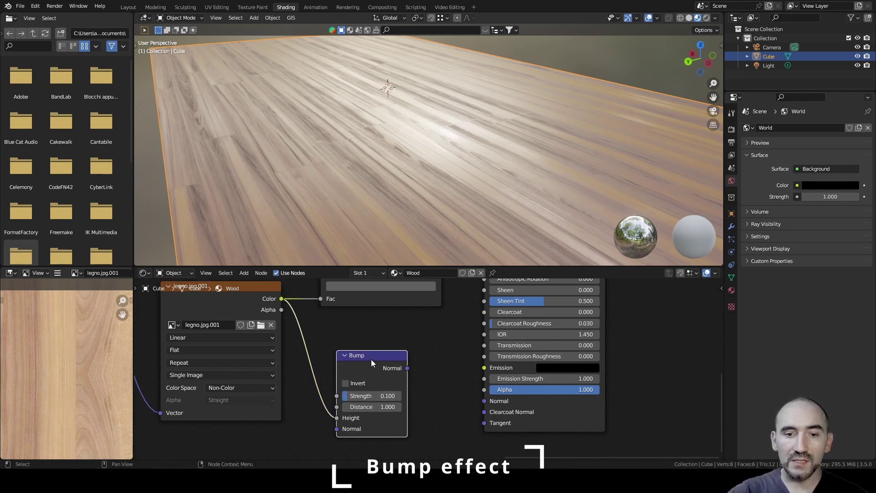
{"action": "left_click_drag", "start_coordinate": [407, 368], "coordinate": [484, 401]}
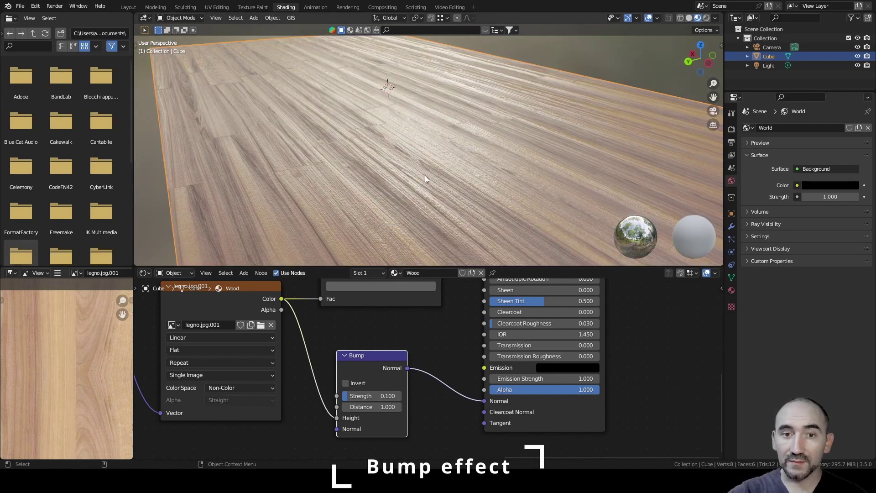
Reduce the Bump node's strength to 0.03
{"action": "left_click", "coordinate": [370, 395]}
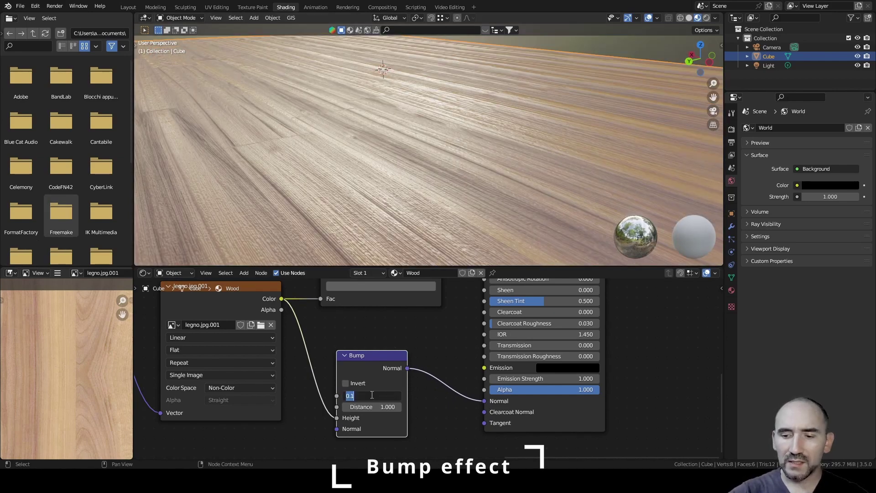
{"action": "type", "text": "0.0"}
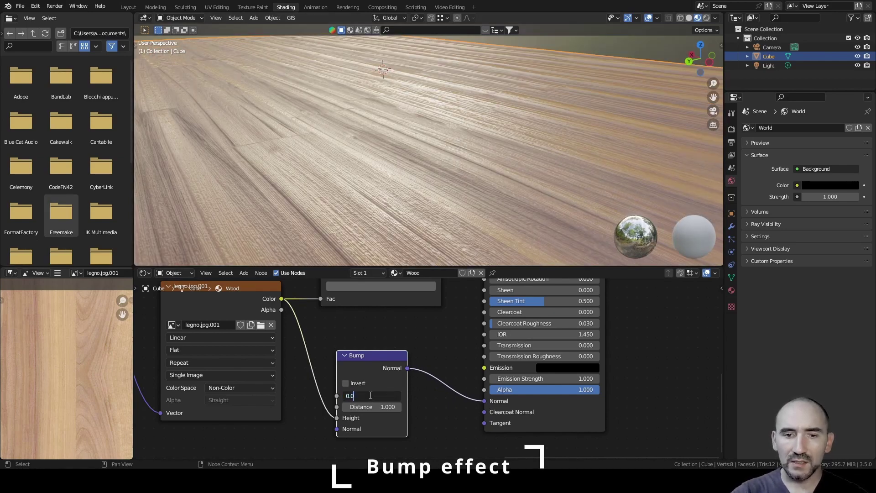
{"action": "type", "text": "3"}
{"action": "key", "text": "Return"}
{"action": "scroll", "coordinate": [382, 136], "scroll_direction": "down", "scroll_amount": 2}
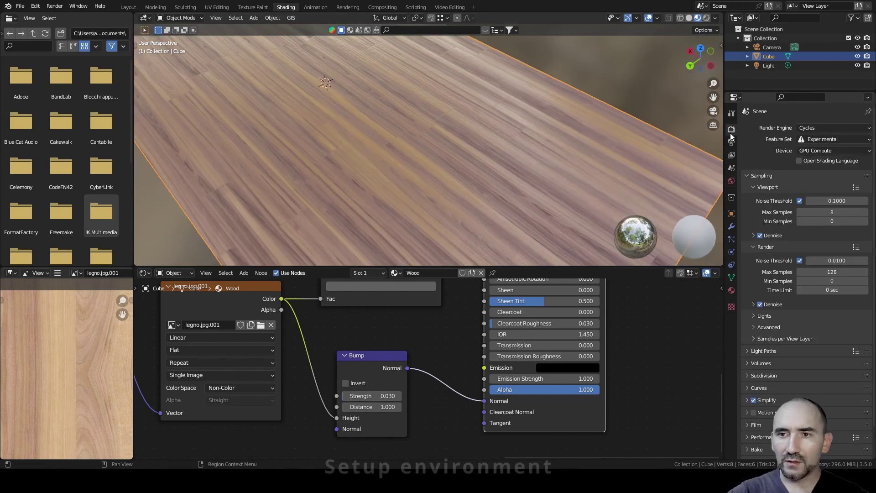
Enable the transparent film background in the render settings
{"action": "left_click", "coordinate": [730, 143]}
{"action": "left_click", "coordinate": [732, 129]}
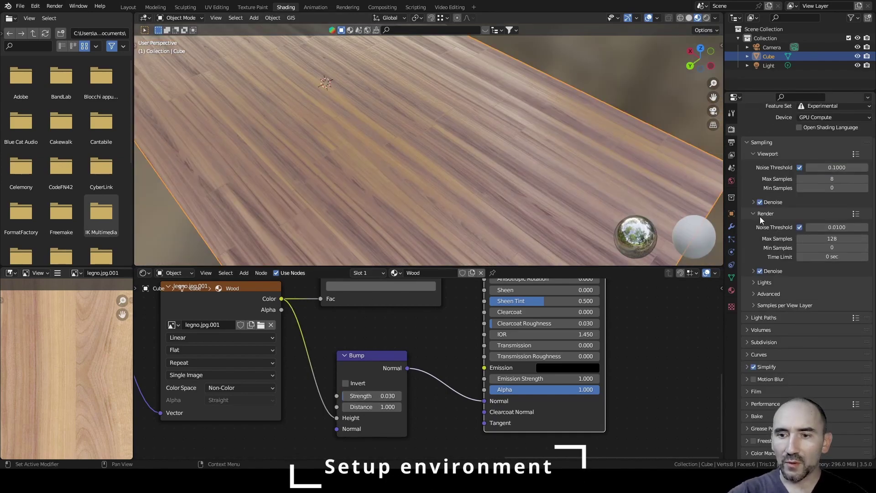
{"action": "left_click", "coordinate": [755, 391]}
{"action": "scroll", "coordinate": [760, 393], "scroll_direction": "down", "scroll_amount": 5}
{"action": "left_click", "coordinate": [760, 366]}
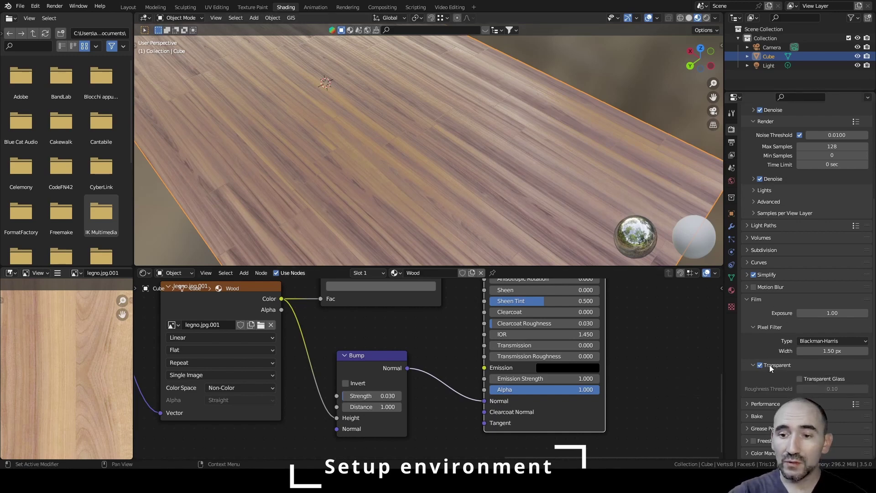
Set the color management view transform to Standard
{"action": "left_click", "coordinate": [766, 453]}
{"action": "scroll", "coordinate": [768, 448], "scroll_direction": "down", "scroll_amount": 5}
{"action": "left_click", "coordinate": [822, 395]}
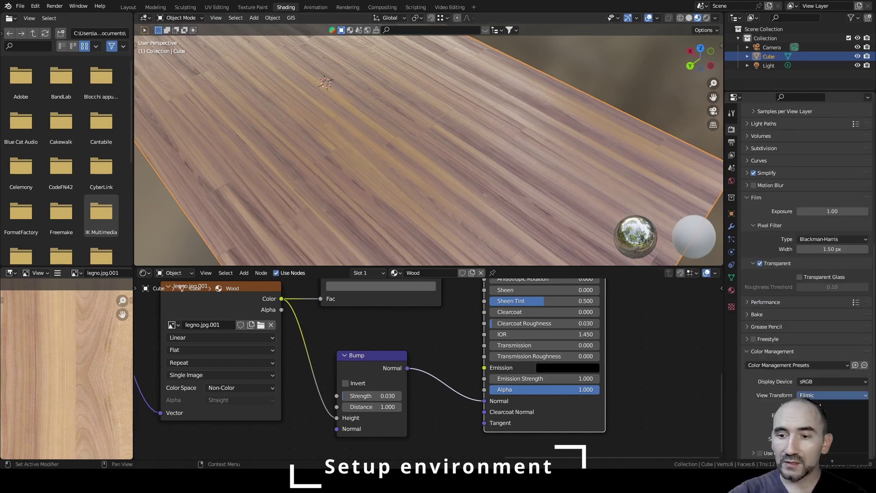
{"action": "left_click", "coordinate": [824, 404]}
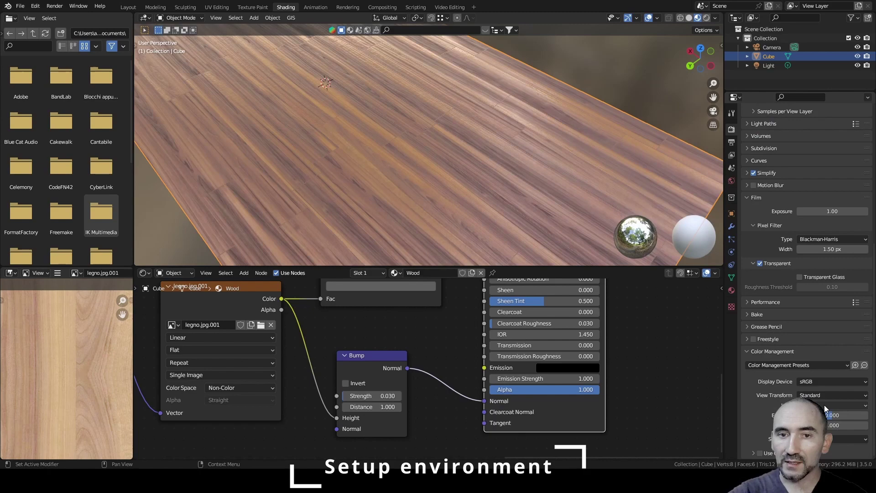
Deselect the slab and assign an Environment Texture with the hdrmaps_com_free_057 image to the world background color
{"action": "left_click", "coordinate": [640, 81]}
{"action": "middle_click_drag", "start_coordinate": [498, 132], "coordinate": [417, 171]}
{"action": "left_click", "coordinate": [732, 181]}
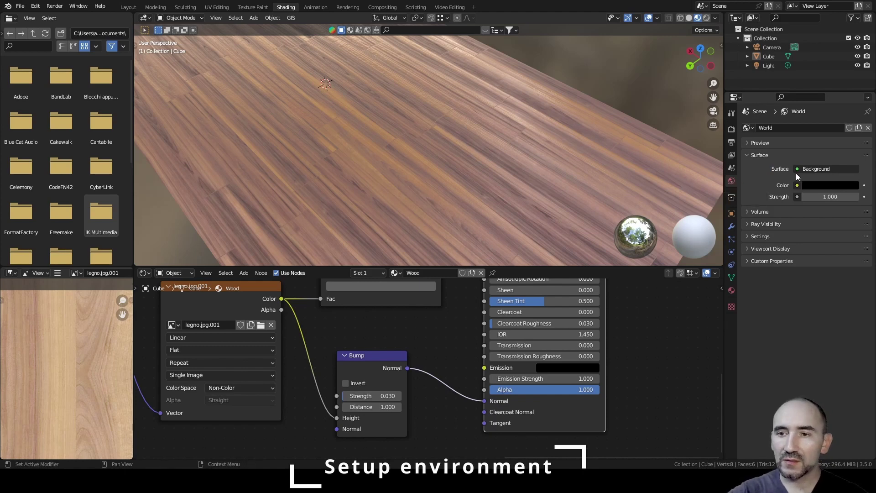
{"action": "left_click", "coordinate": [797, 185]}
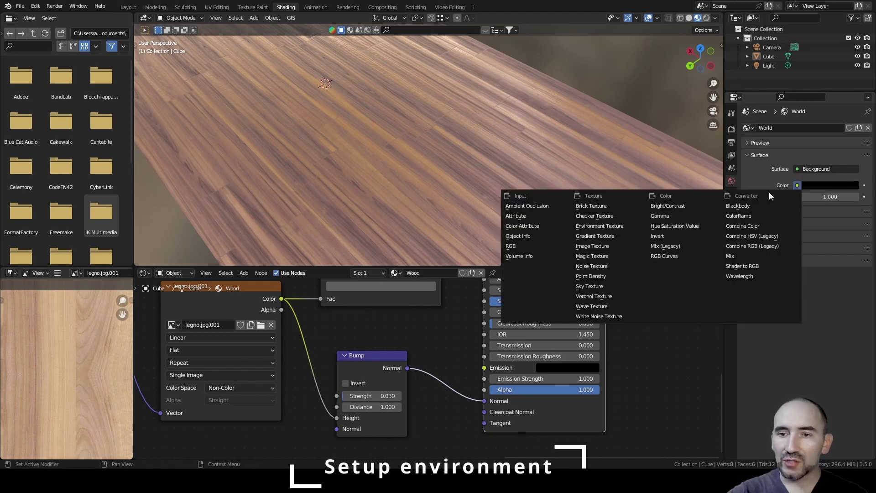
{"action": "left_click", "coordinate": [608, 226]}
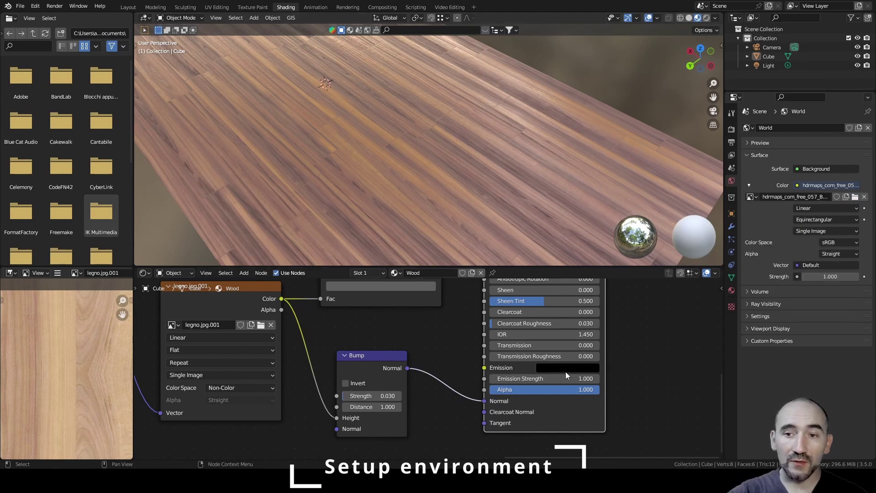
Switch the render engine to Eevee and display the slab in rendered viewport shading
{"action": "left_click", "coordinate": [732, 129]}
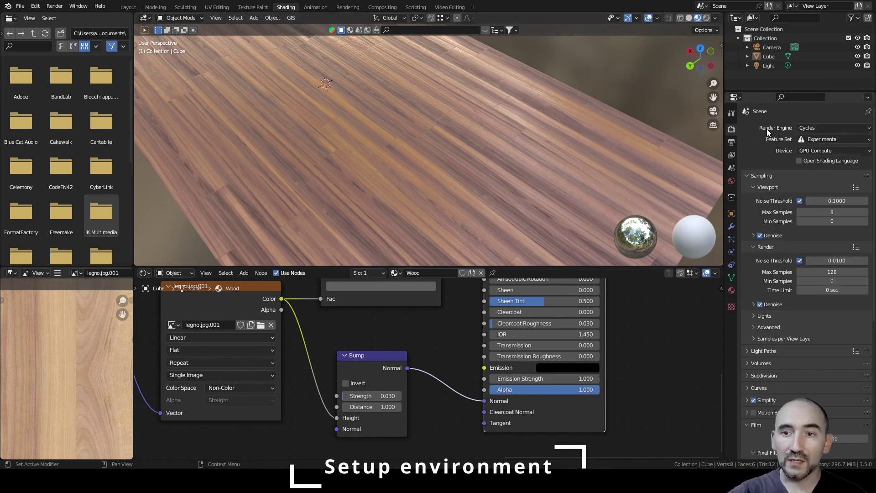
{"action": "left_click", "coordinate": [810, 130]}
{"action": "left_click", "coordinate": [813, 138]}
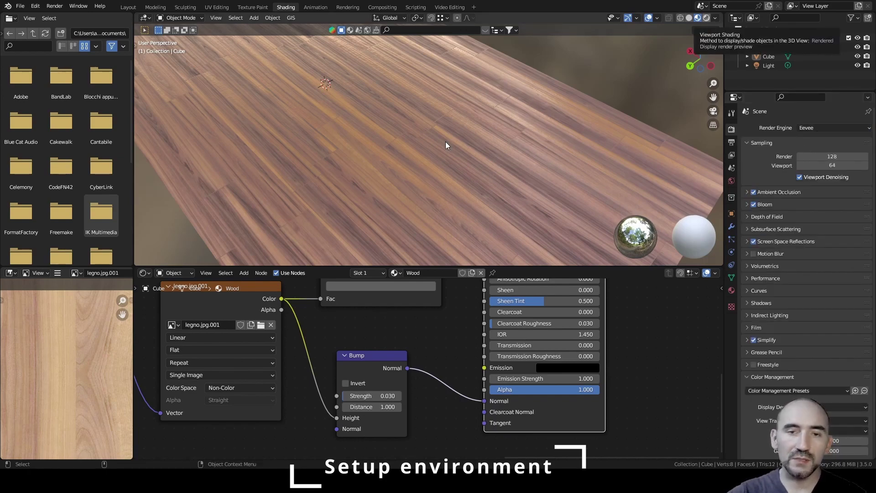
{"action": "middle_click_drag", "start_coordinate": [446, 142], "coordinate": [373, 185]}
{"action": "middle_click_drag", "start_coordinate": [406, 179], "coordinate": [428, 154]}
{"action": "scroll", "coordinate": [428, 150], "scroll_direction": "down", "scroll_amount": 5}
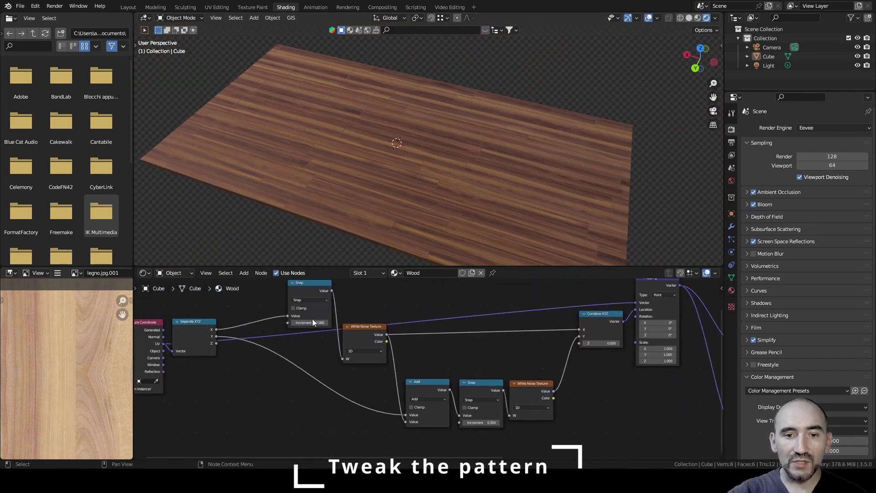
Raise the increment of the Snap node fed by the Separate XYZ node to 0.140 to widen the planks
{"action": "scroll", "coordinate": [312, 319], "scroll_direction": "up", "scroll_amount": 3}
{"action": "middle_click_drag", "start_coordinate": [321, 319], "coordinate": [322, 362]}
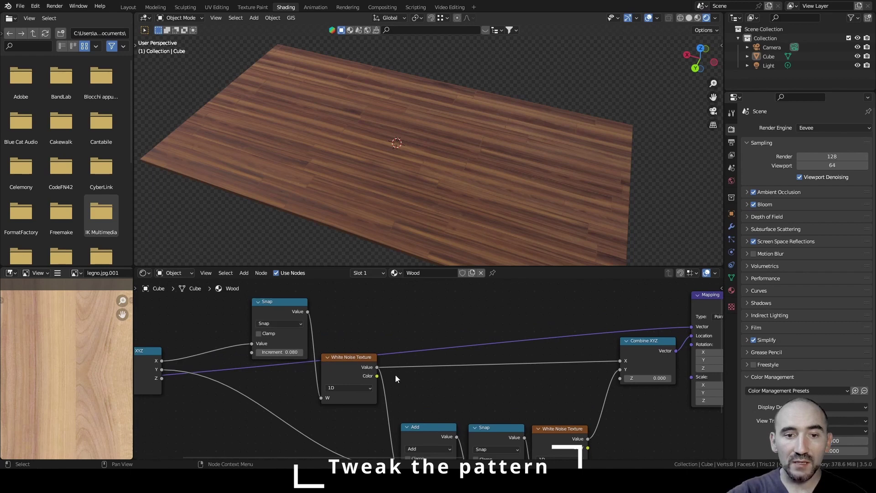
{"action": "middle_click_drag", "start_coordinate": [502, 429], "coordinate": [508, 372]}
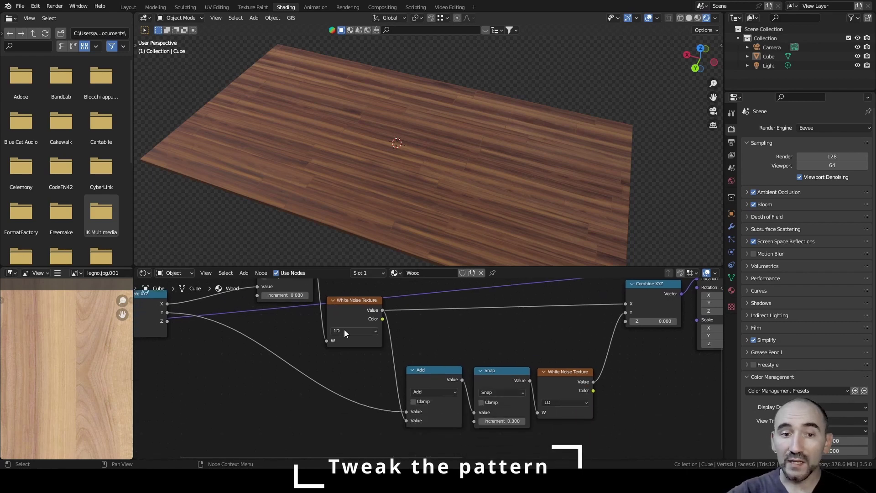
{"action": "middle_click_drag", "start_coordinate": [344, 330], "coordinate": [306, 368]}
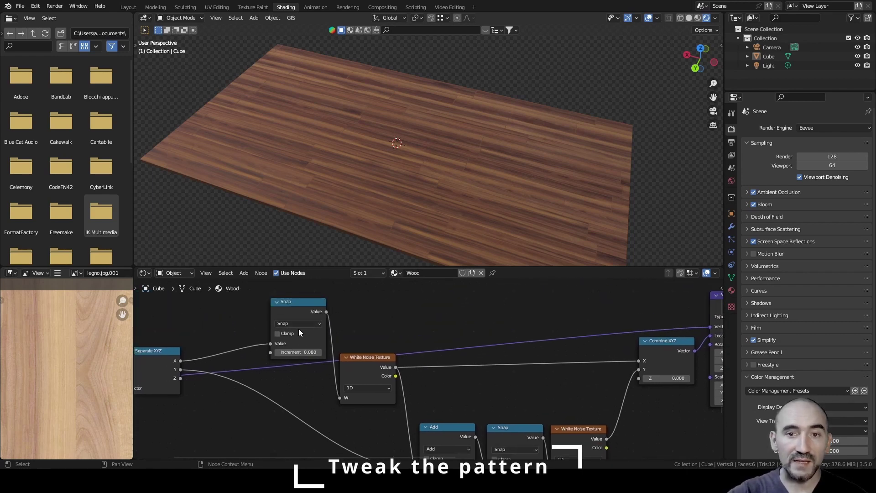
{"action": "left_click_drag", "start_coordinate": [299, 352], "coordinate": [331, 352]}
Examine the plank pattern and try other increments on the Snap node that follows the Add node
{"action": "mouse_move", "coordinate": [397, 203]}
{"action": "middle_mouse_down"}
{"action": "mouse_move", "coordinate": [339, 185]}
{"action": "mouse_move", "coordinate": [330, 218]}
{"action": "mouse_move", "coordinate": [514, 204]}
{"action": "mouse_move", "coordinate": [390, 199]}
{"action": "middle_mouse_up"}
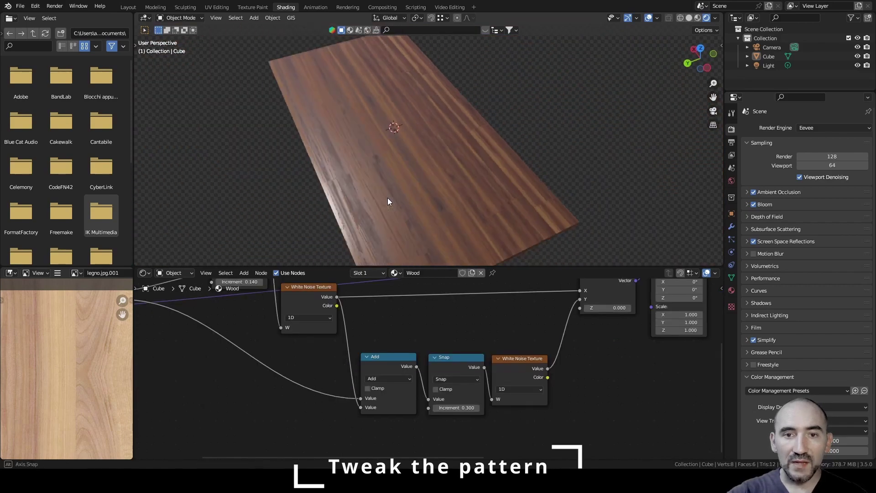
{"action": "middle_click_drag", "start_coordinate": [388, 198], "coordinate": [458, 374]}
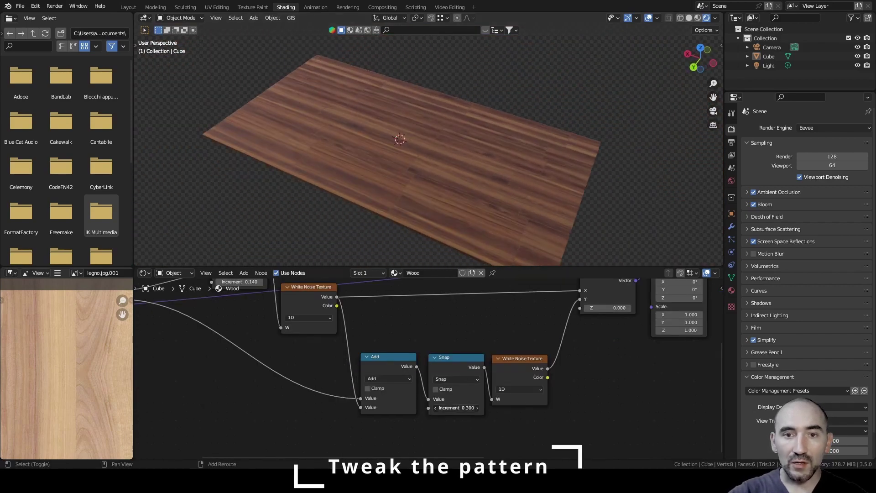
{"action": "left_click_drag", "start_coordinate": [457, 408], "coordinate": [427, 408]}
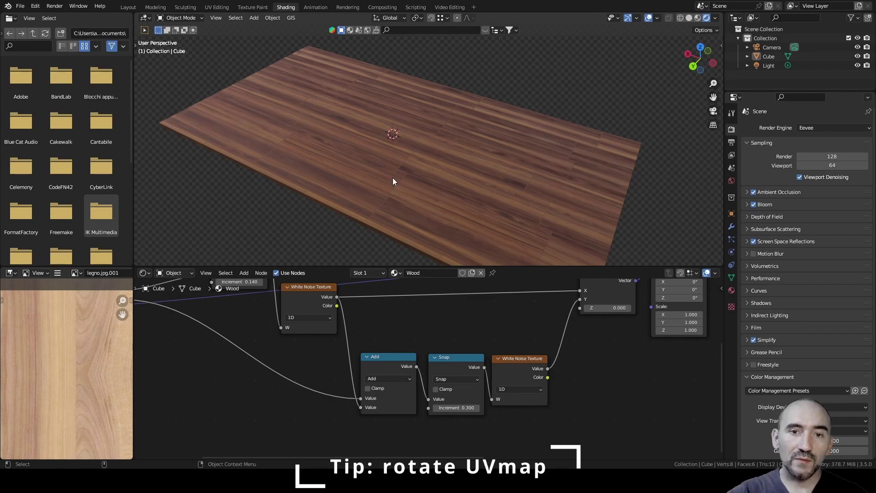
Move the Texture Coordinate node away from Separate XYZ and insert a Mapping node into its UV connection
{"action": "scroll", "coordinate": [275, 351], "scroll_direction": "down", "scroll_amount": 8}
{"action": "middle_click_drag", "start_coordinate": [275, 352], "coordinate": [391, 372]}
{"action": "scroll", "coordinate": [391, 372], "scroll_direction": "up", "scroll_amount": 7}
{"action": "left_click_drag", "start_coordinate": [257, 337], "coordinate": [166, 341]}
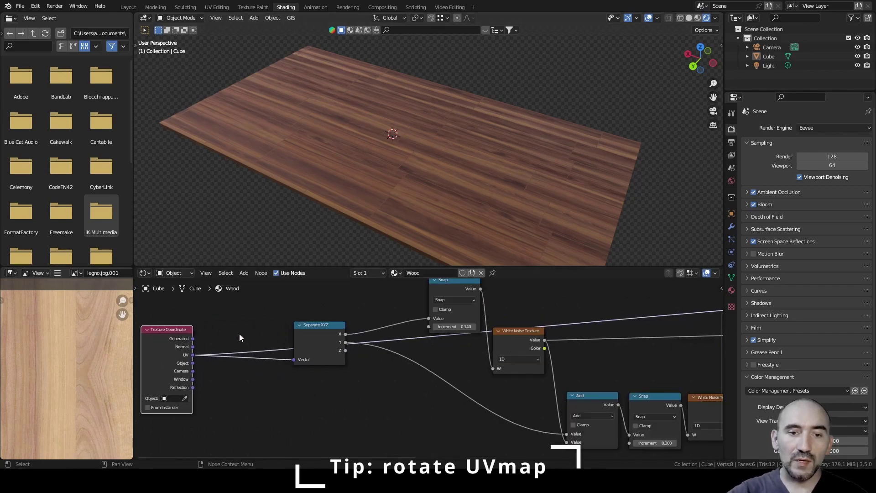
{"action": "middle_click_drag", "start_coordinate": [239, 338], "coordinate": [328, 341]}
{"action": "key", "text": "shift+a"}
{"action": "type", "text": "mapping"}
{"action": "key", "text": "Return"}
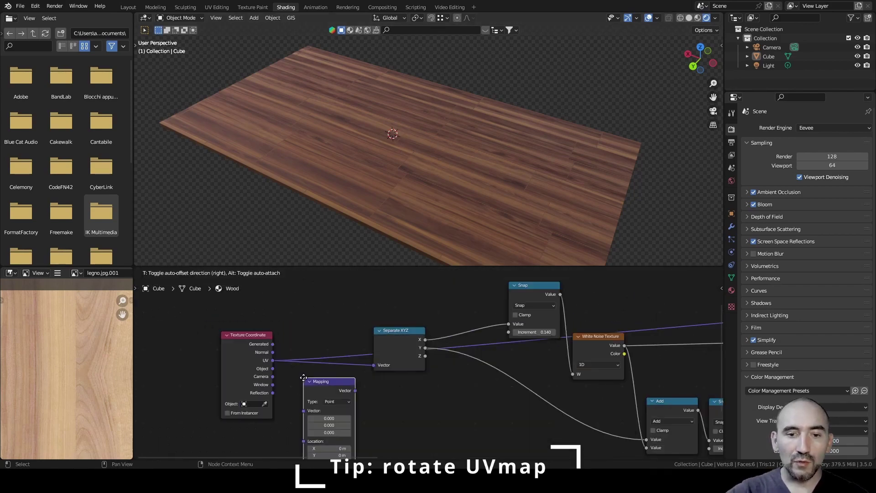
{"action": "left_click", "coordinate": [293, 373]}
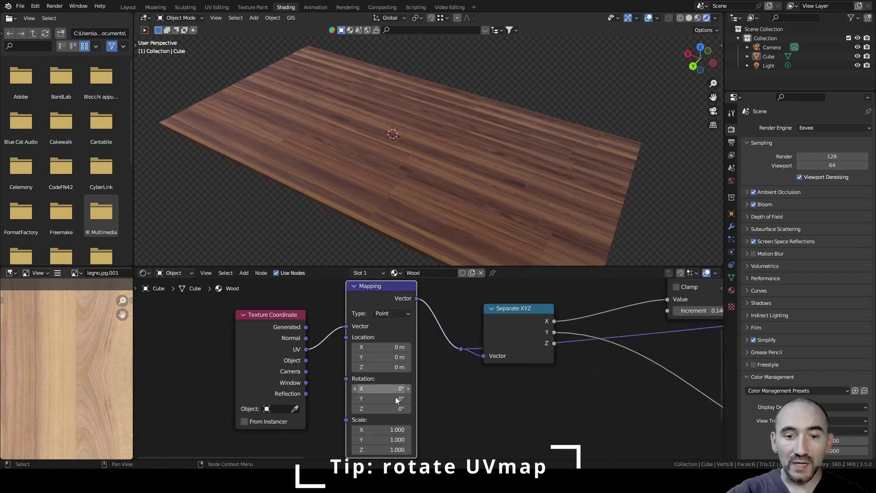
Set the new Mapping node's Z rotation to 90° to turn the plank direction
{"action": "left_click", "coordinate": [373, 409]}
{"action": "type", "text": "90"}
{"action": "key", "text": "Return"}
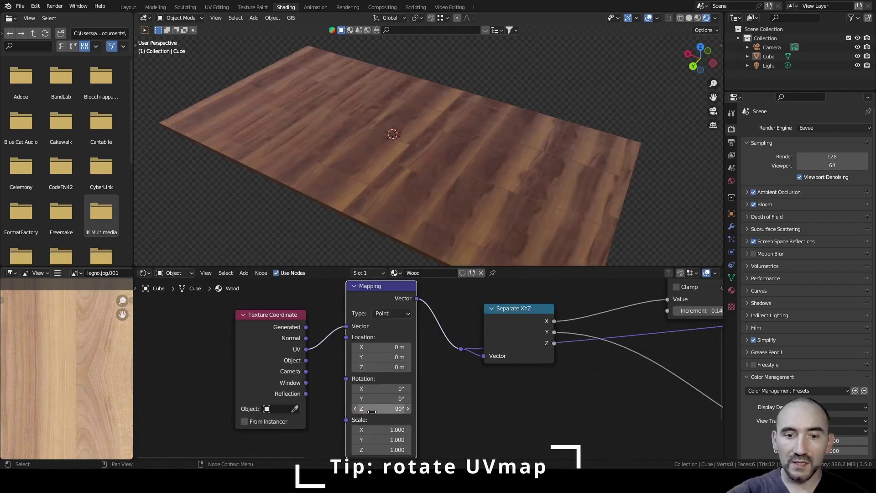
{"action": "middle_click_drag", "start_coordinate": [297, 150], "coordinate": [428, 145]}
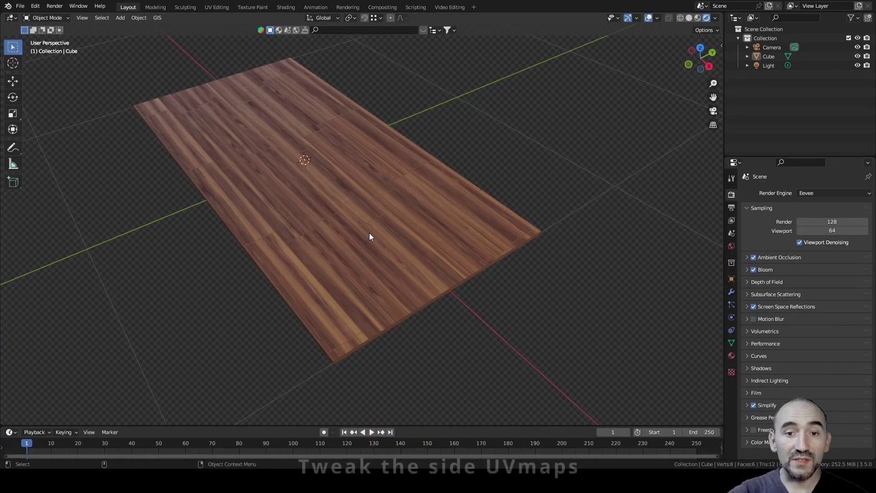
Select the slab, inspect the wood grain on its side faces, and switch to the UV Editing workspace
{"action": "left_click", "coordinate": [369, 233]}
{"action": "middle_click_drag", "start_coordinate": [369, 233], "coordinate": [385, 176]}
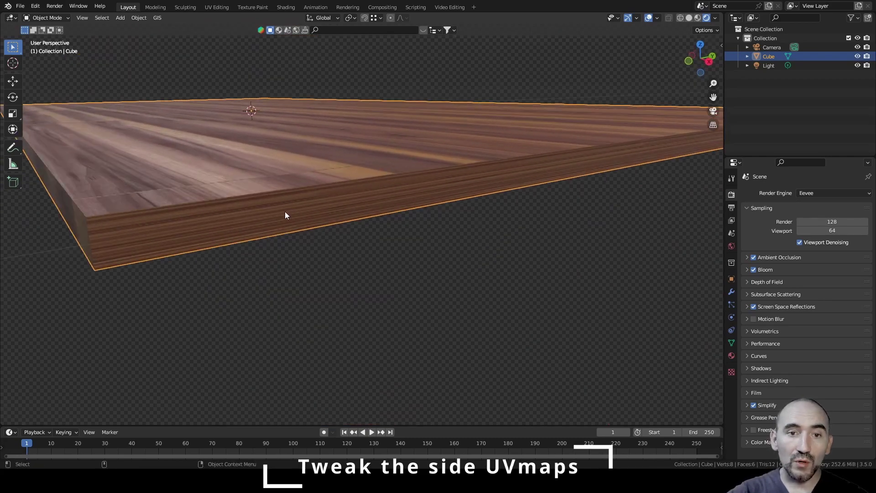
{"action": "middle_click_drag", "start_coordinate": [276, 204], "coordinate": [322, 198]}
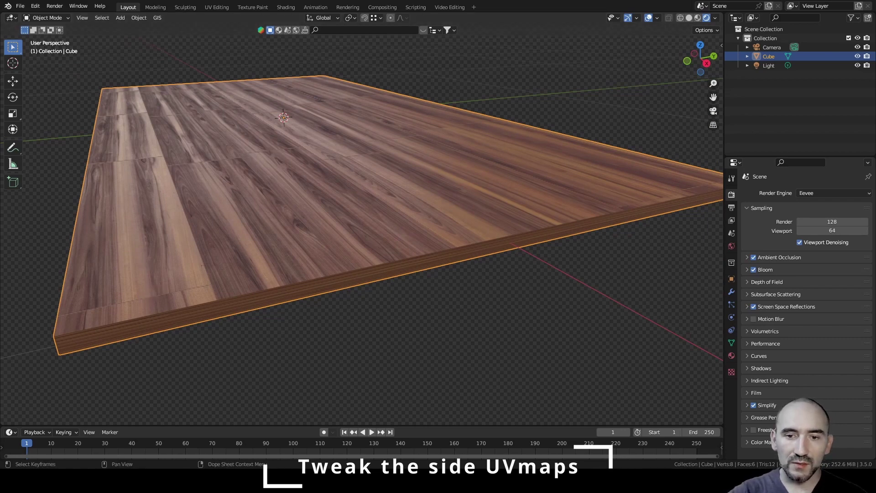
{"action": "middle_click_drag", "start_coordinate": [249, 300], "coordinate": [256, 294]}
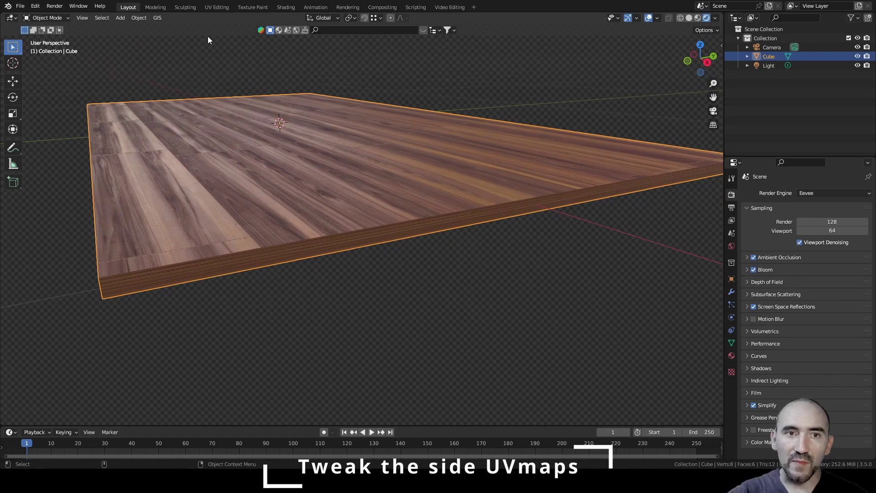
{"action": "left_click", "coordinate": [213, 7]}
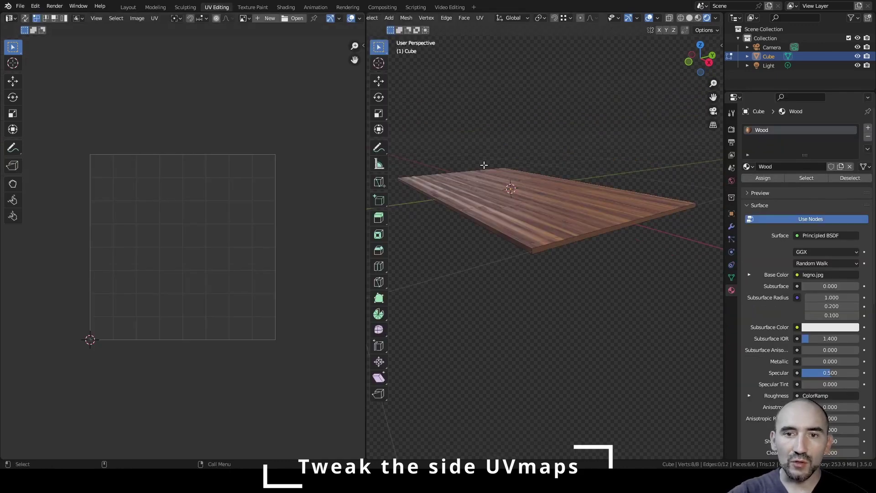
Select the slab's short side face and display the legno.jpg texture behind its UVs
{"action": "scroll", "coordinate": [573, 209], "scroll_direction": "up", "scroll_amount": 3}
{"action": "left_click", "coordinate": [547, 203]}
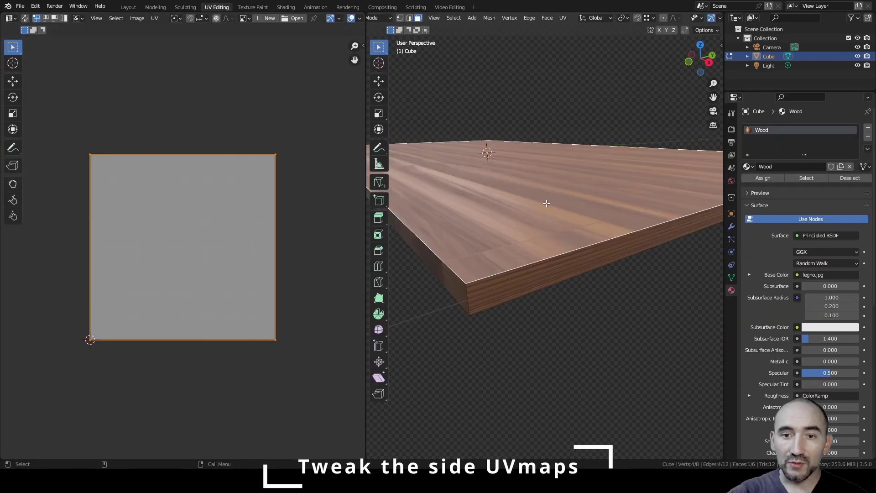
{"action": "left_click", "coordinate": [585, 264]}
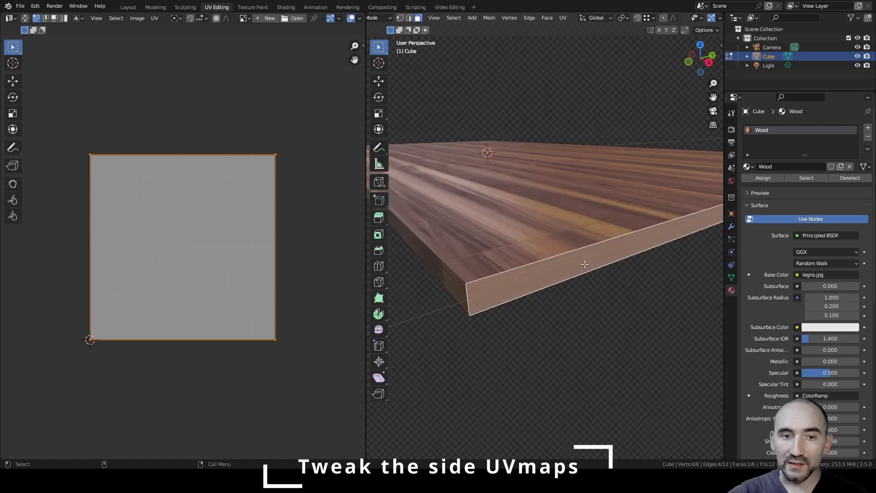
{"action": "left_click", "coordinate": [245, 18]}
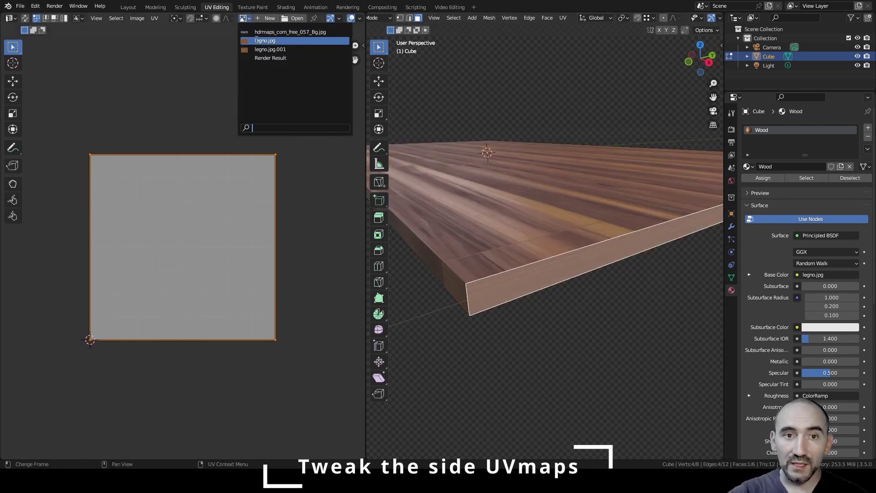
{"action": "left_click", "coordinate": [265, 40]}
{"action": "scroll", "coordinate": [207, 219], "scroll_direction": "down", "scroll_amount": 3}
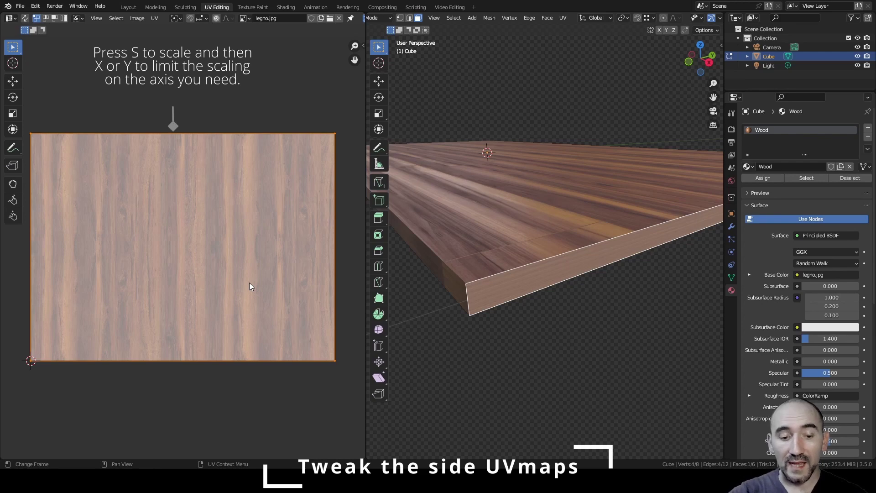
{"action": "key", "text": "s"}
{"action": "key", "text": "y"}
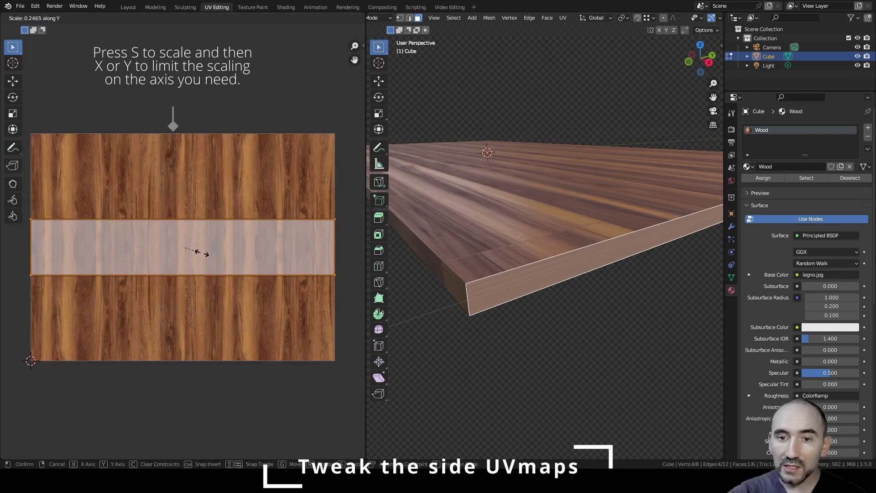
{"action": "right_click", "coordinate": [212, 257]}
Scale the short side face's UVs along X only, narrowing them to a thin vertical strip over the wood texture
{"action": "key", "text": "s"}
{"action": "key", "text": "x"}
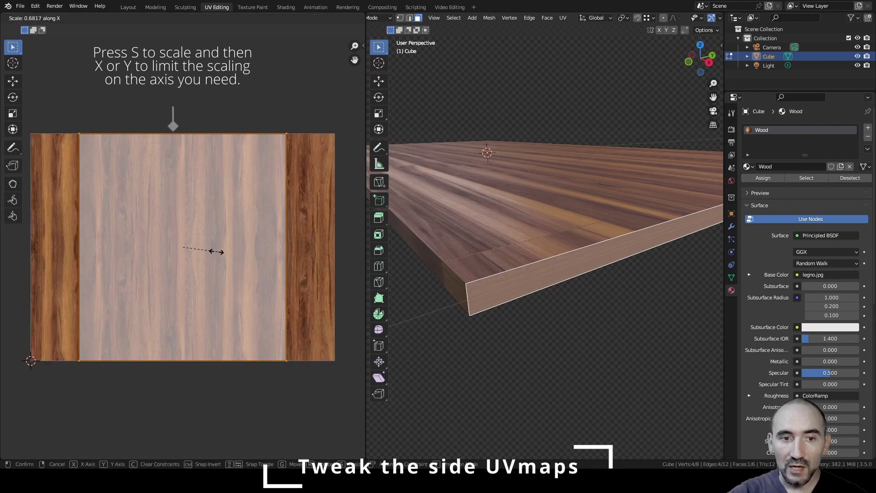
{"action": "left_click", "coordinate": [202, 251]}
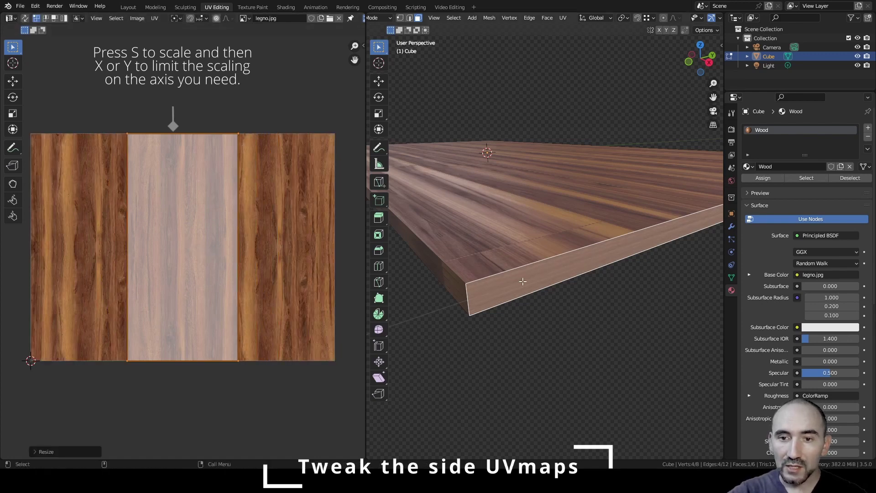
{"action": "scroll", "coordinate": [564, 276], "scroll_direction": "up", "scroll_amount": 2}
{"action": "scroll", "coordinate": [564, 276], "scroll_direction": "down", "scroll_amount": 2}
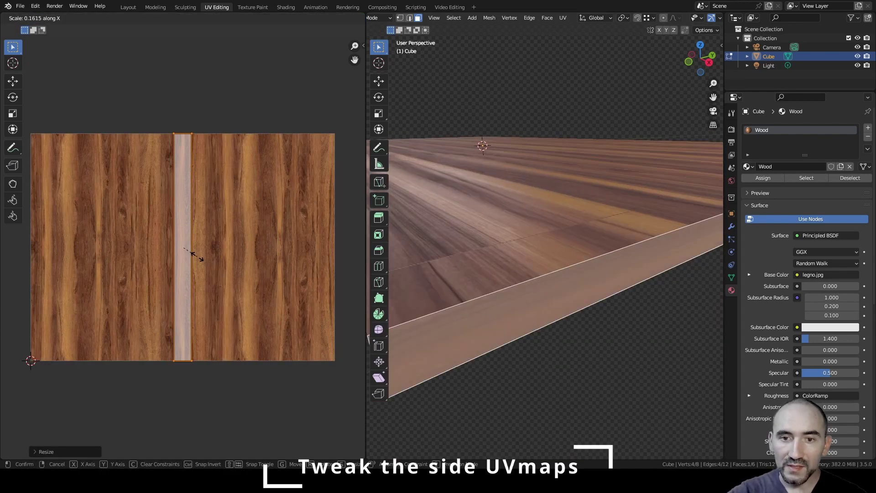
{"action": "left_click", "coordinate": [194, 254]}
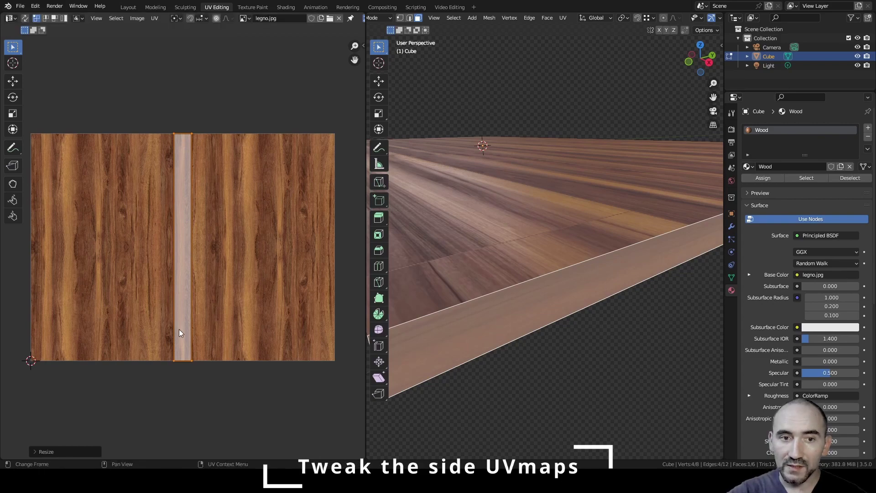
Turn off Constrain to Image Bounds and rotate the short side's UV strip until it lies horizontally across the grain
{"action": "middle_click_drag", "start_coordinate": [502, 274], "coordinate": [583, 165]}
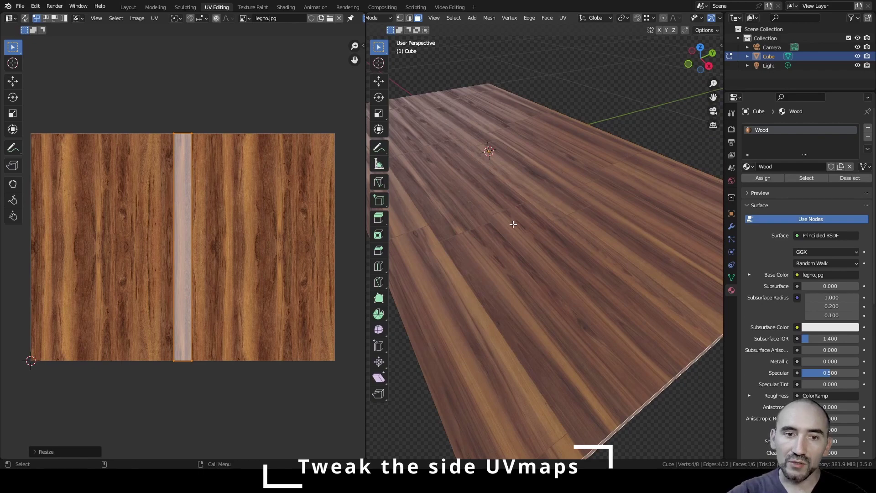
{"action": "middle_click_drag", "start_coordinate": [519, 198], "coordinate": [529, 235]}
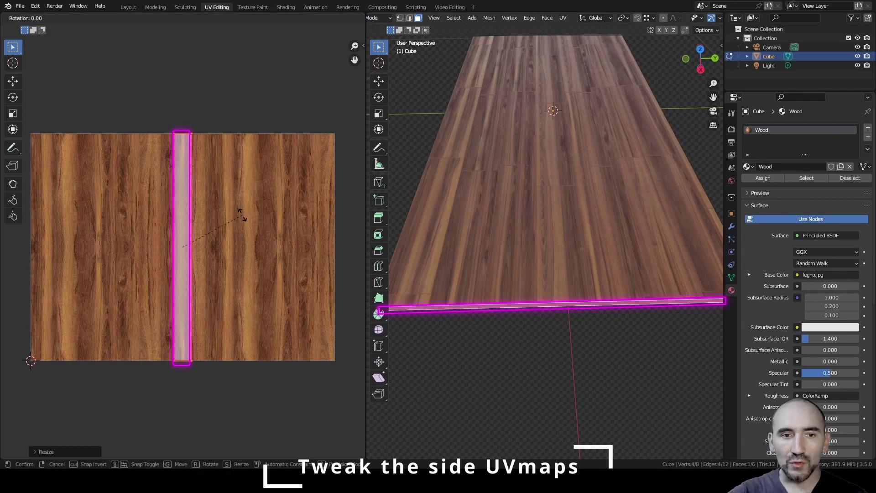
{"action": "left_click", "coordinate": [155, 17]}
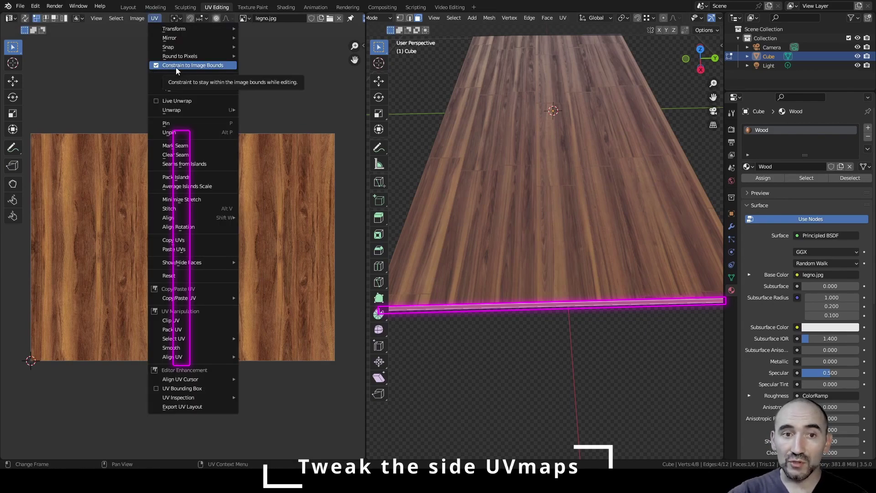
{"action": "left_click", "coordinate": [177, 67]}
{"action": "key", "text": "r"}
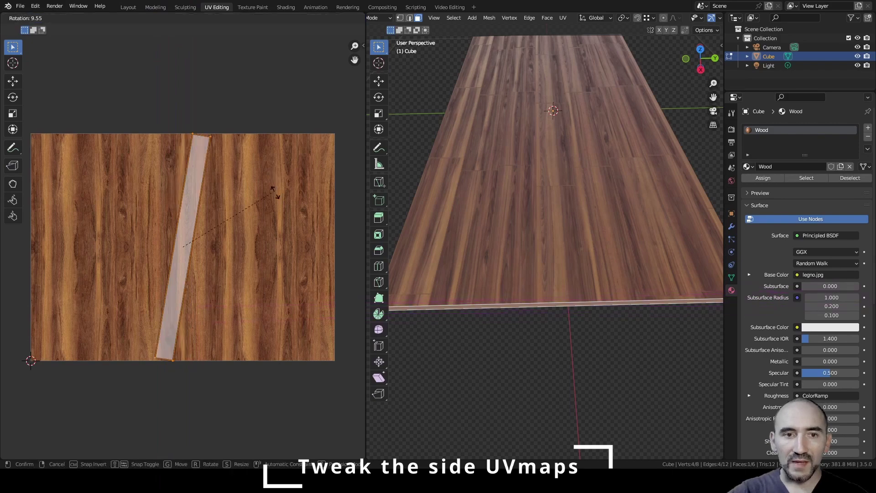
{"action": "left_click", "coordinate": [245, 296]}
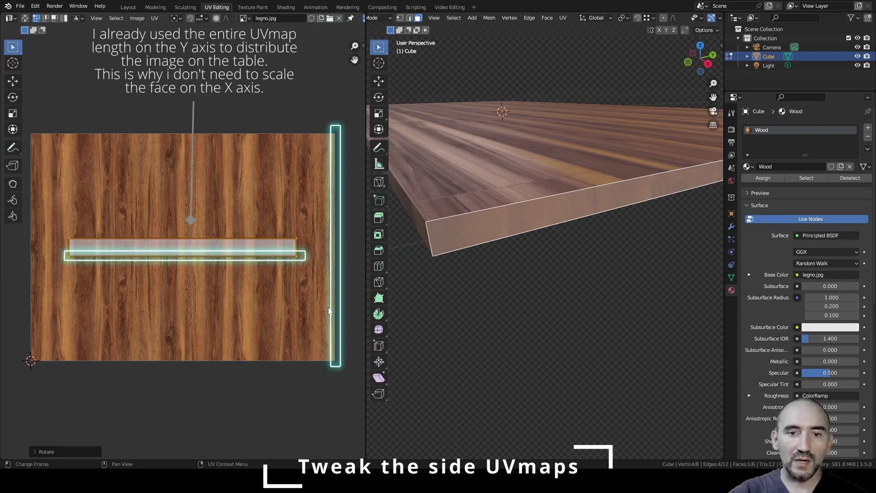
{"action": "scroll", "coordinate": [587, 231], "scroll_direction": "down", "scroll_amount": 4}
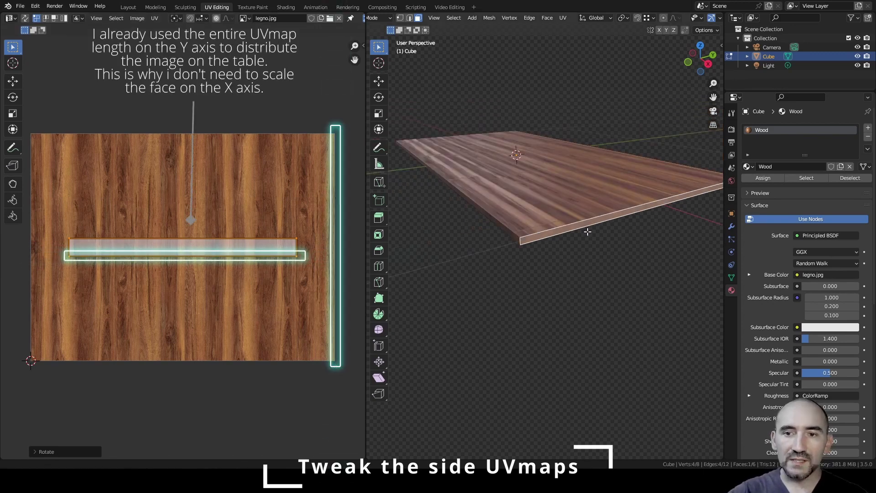
{"action": "middle_click_drag", "start_coordinate": [587, 231], "coordinate": [480, 268], "text": "shift"}
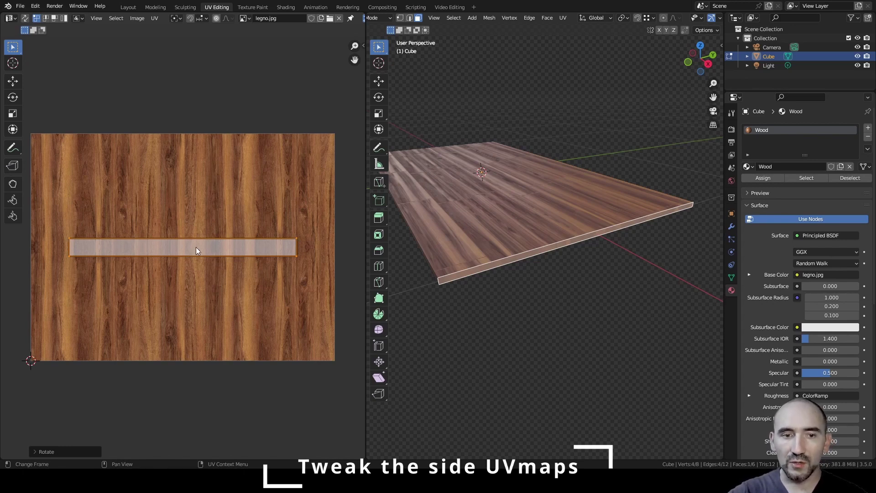
{"action": "key", "text": "s"}
{"action": "key", "text": "x"}
{"action": "right_click", "coordinate": [226, 242]}
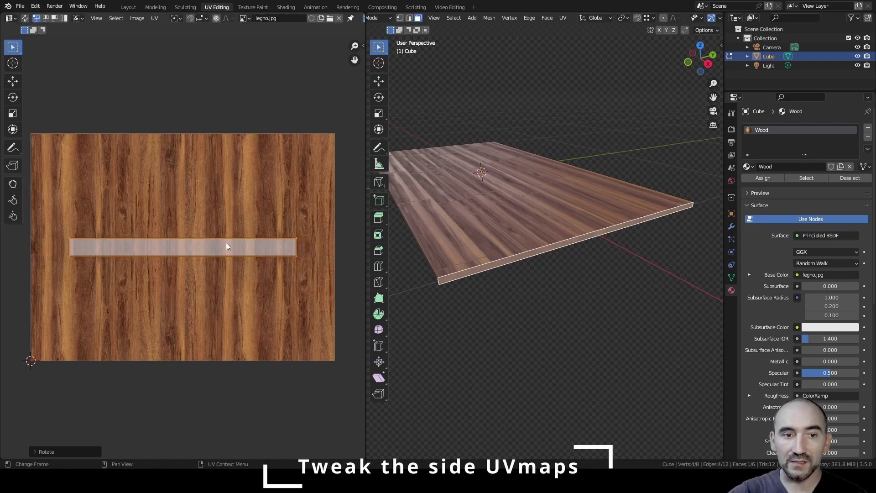
Select the opposite short side face and scale its UVs along X into a very thin vertical strip
{"action": "left_click", "coordinate": [563, 268]}
{"action": "scroll", "coordinate": [564, 268], "scroll_direction": "up", "scroll_amount": 4}
{"action": "middle_click_drag", "start_coordinate": [588, 264], "coordinate": [538, 200]}
{"action": "left_click", "coordinate": [553, 264]}
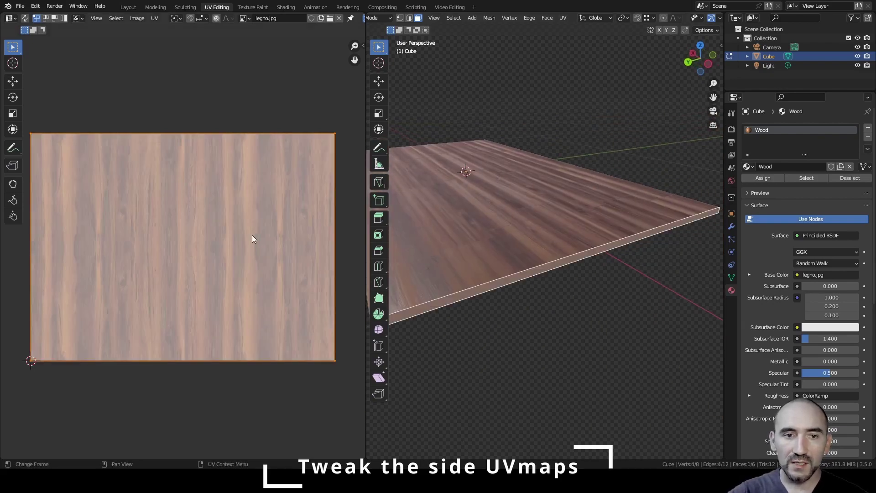
{"action": "key", "text": "s"}
{"action": "key", "text": "x"}
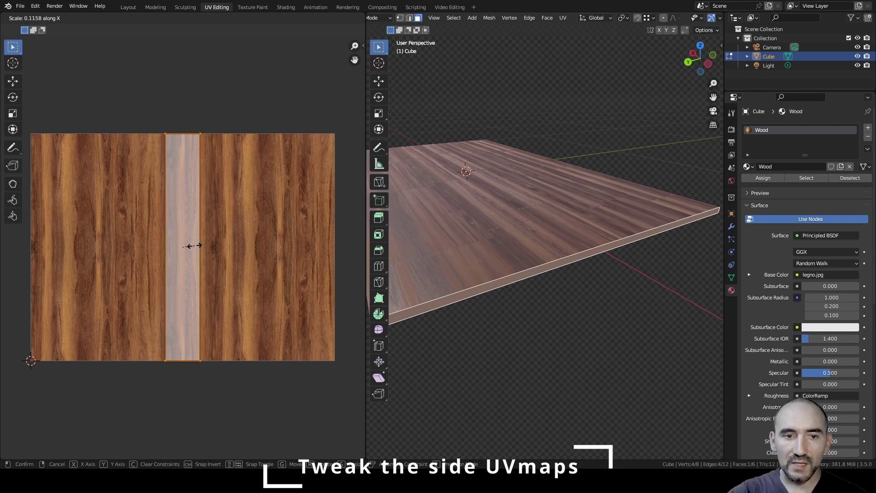
{"action": "left_click", "coordinate": [182, 247]}
Rotate the opposite short side's UV strip by 90°
{"action": "middle_click_drag", "start_coordinate": [603, 256], "coordinate": [671, 257]}
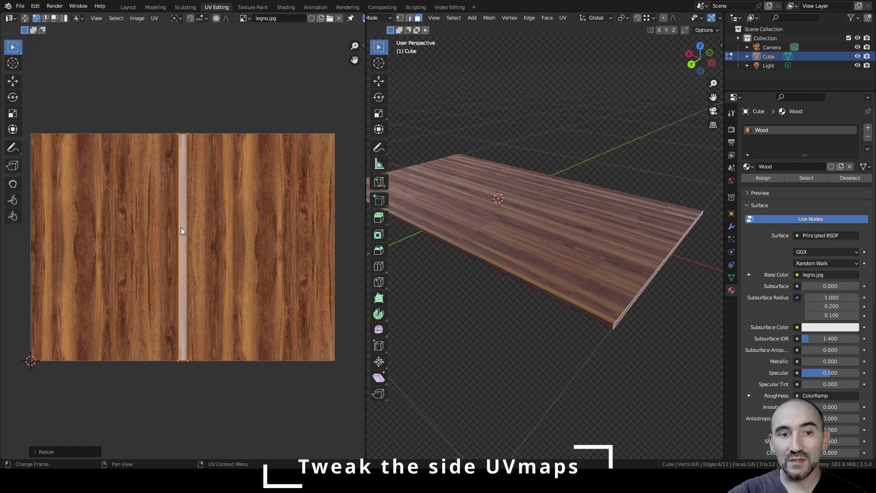
{"action": "key", "text": "r"}
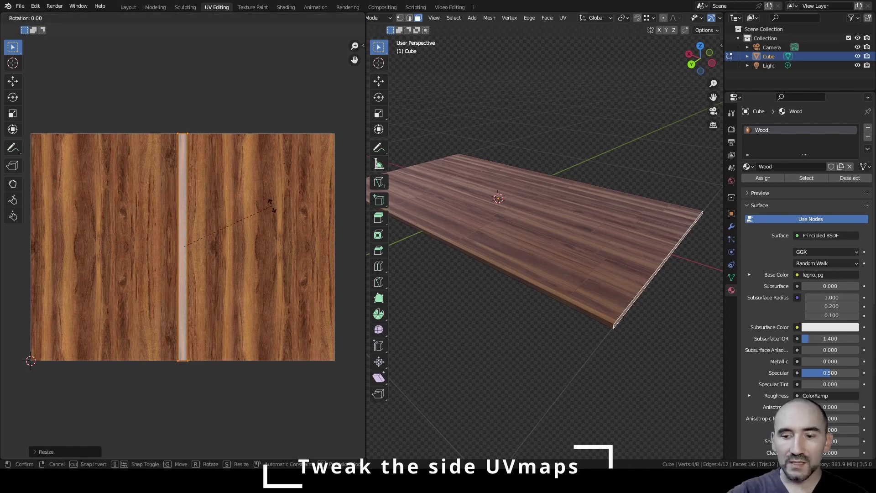
{"action": "key", "text": "9"}
{"action": "key", "text": "0"}
{"action": "key", "text": "Return"}
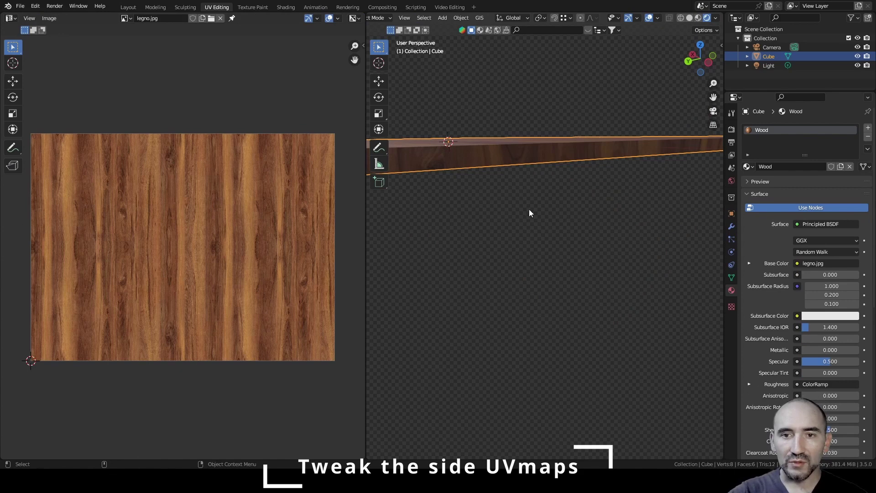
Check the slab's sides, select both long side faces in Edit Mode, and select all their UVs
{"action": "left_click", "coordinate": [527, 210]}
{"action": "middle_click_drag", "start_coordinate": [508, 206], "coordinate": [594, 186]}
{"action": "key", "text": "Tab"}
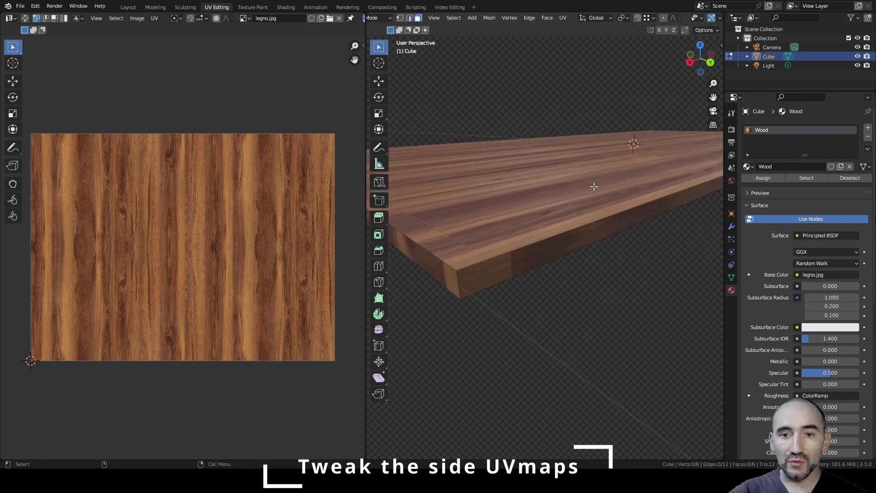
{"action": "left_click", "coordinate": [594, 233]}
{"action": "scroll", "coordinate": [593, 233], "scroll_direction": "down", "scroll_amount": 4}
{"action": "middle_click_drag", "start_coordinate": [593, 233], "coordinate": [649, 219]}
{"action": "left_click", "coordinate": [589, 205], "text": "shift"}
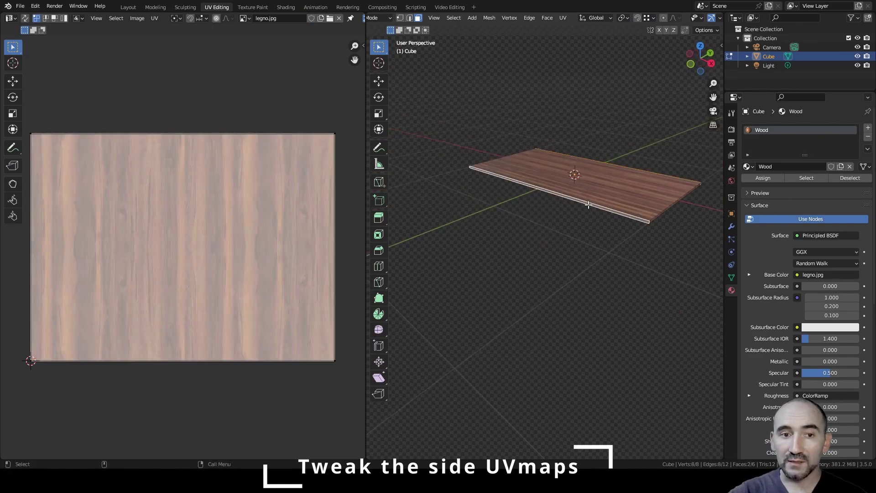
{"action": "scroll", "coordinate": [588, 205], "scroll_direction": "up", "scroll_amount": 4}
{"action": "middle_click_drag", "start_coordinate": [589, 204], "coordinate": [528, 182]}
{"action": "scroll", "coordinate": [528, 182], "scroll_direction": "up", "scroll_amount": 2}
{"action": "key", "text": "a"}
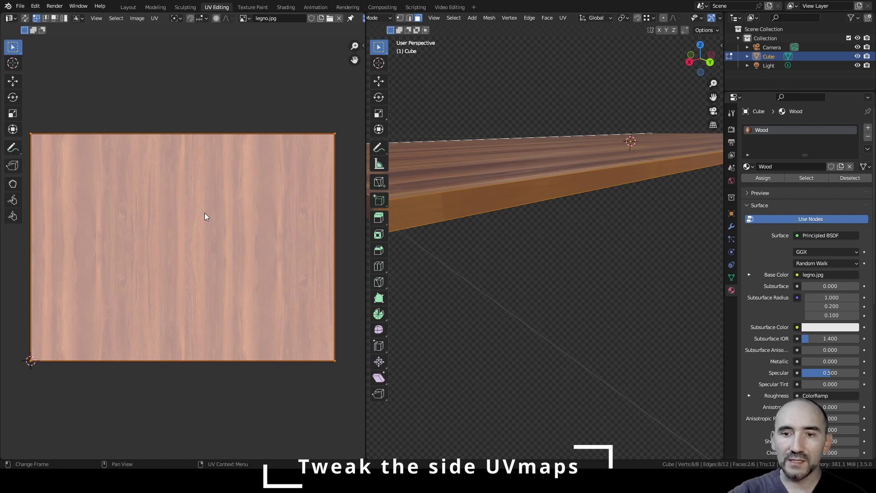
Try scaling the long side faces' UVs along Y into a thin horizontal strip and check the grain on the slab
{"action": "key", "text": "s"}
{"action": "key", "text": "y"}
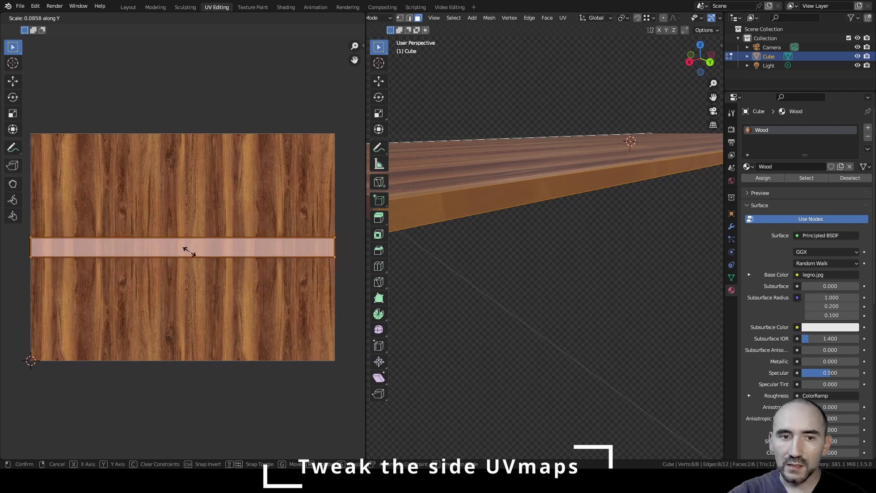
{"action": "left_click", "coordinate": [186, 249]}
{"action": "middle_click_drag", "start_coordinate": [546, 196], "coordinate": [522, 244]}
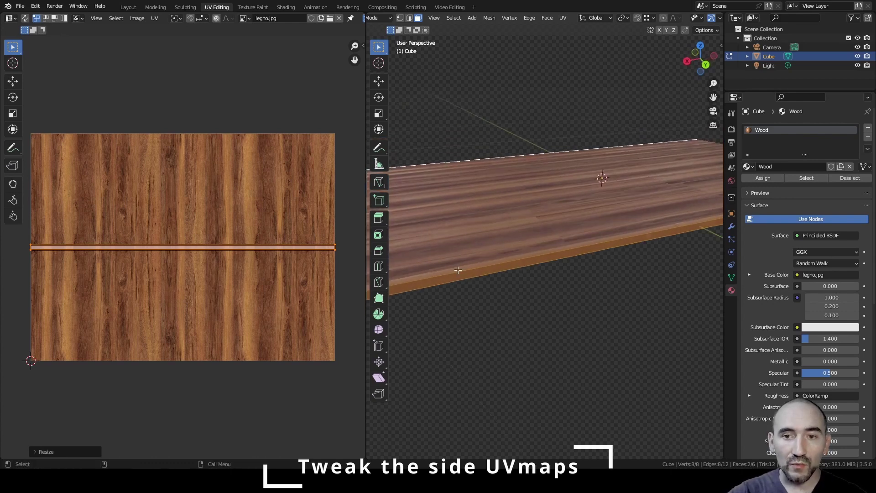
{"action": "left_click", "coordinate": [248, 222]}
Rotate the long side faces' UVs by 90° and scale them down uniformly to fit the texture's height
{"action": "type", "text": "r"}
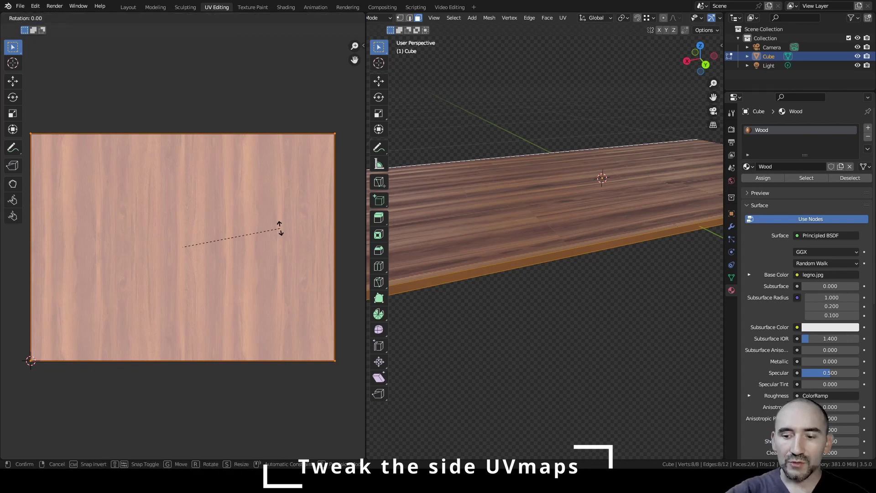
{"action": "type", "text": "90"}
{"action": "key", "text": "Return"}
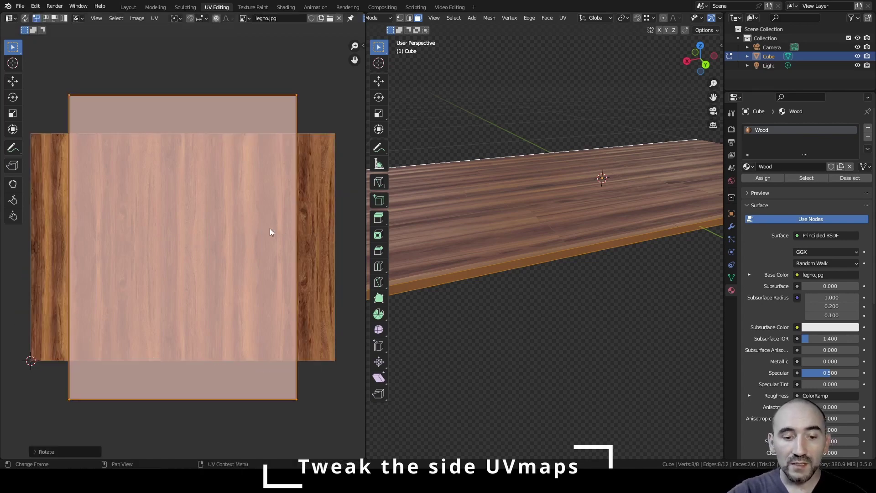
{"action": "key", "text": "s"}
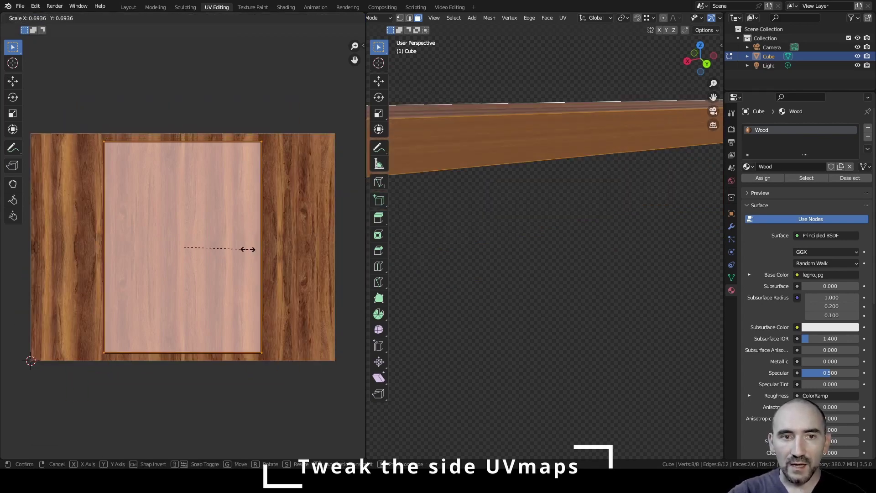
{"action": "left_click", "coordinate": [252, 250]}
Scale the long side faces' UVs along X to about 0.06, forming a thin vertical strip, and deselect the faces
{"action": "key", "text": "s"}
{"action": "key", "text": "x"}
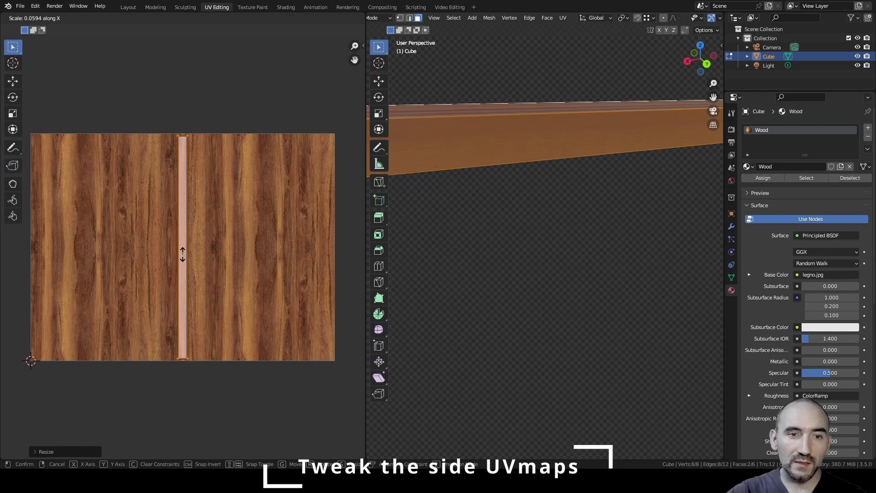
{"action": "left_click", "coordinate": [183, 254]}
{"action": "left_click", "coordinate": [482, 175]}
{"action": "scroll", "coordinate": [531, 158], "scroll_direction": "down", "scroll_amount": 5}
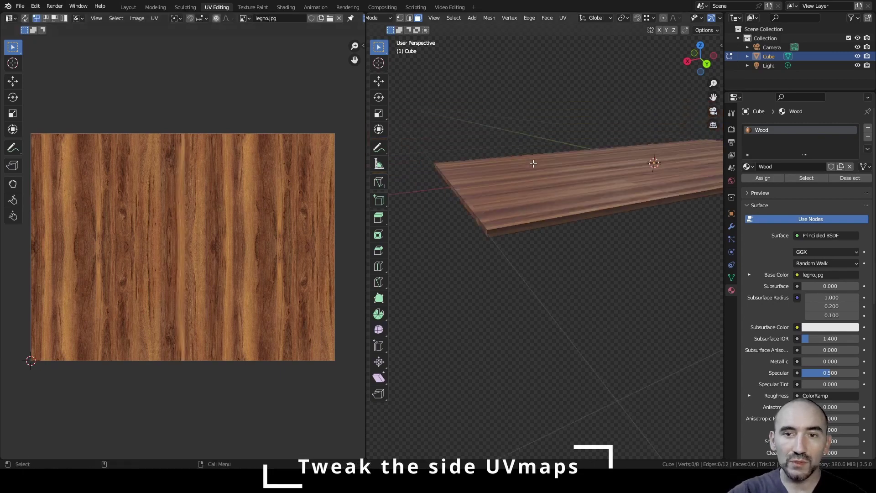
Return to the Layout workspace and examine the plank grain, color and reflections on the slab's top
{"action": "key", "text": "a"}
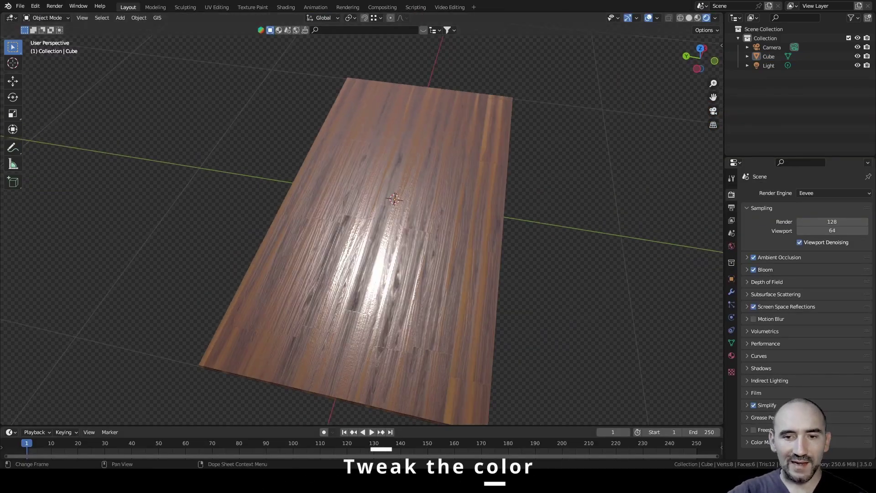
{"action": "middle_click_drag", "start_coordinate": [388, 262], "coordinate": [407, 198]}
{"action": "scroll", "coordinate": [407, 271], "scroll_direction": "up", "scroll_amount": 4}
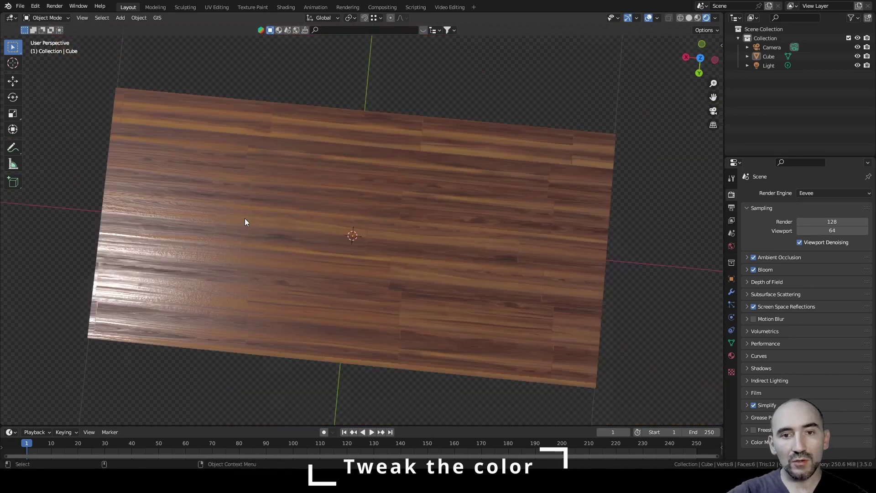
{"action": "scroll", "coordinate": [395, 248], "scroll_direction": "up", "scroll_amount": 4}
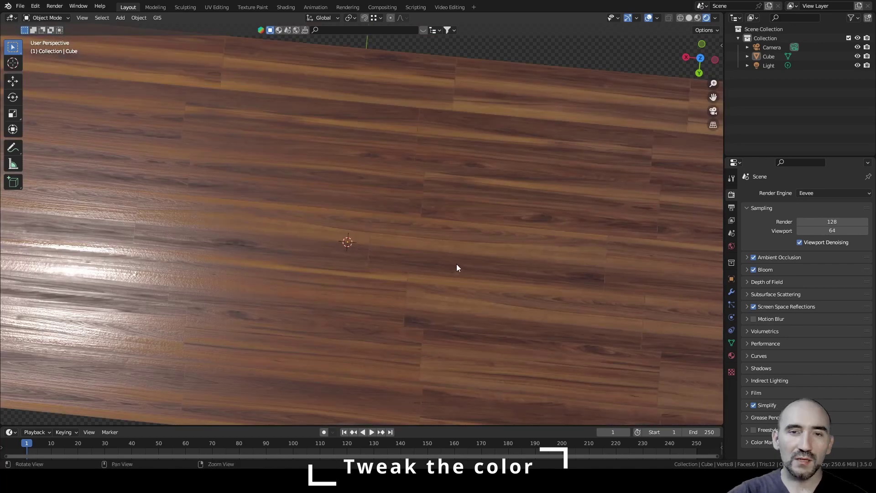
Switch to the Shading workspace and preview the White Noise Texture's per-plank values on the slab
{"action": "left_click", "coordinate": [286, 8]}
{"action": "middle_click_drag", "start_coordinate": [345, 126], "coordinate": [404, 135]}
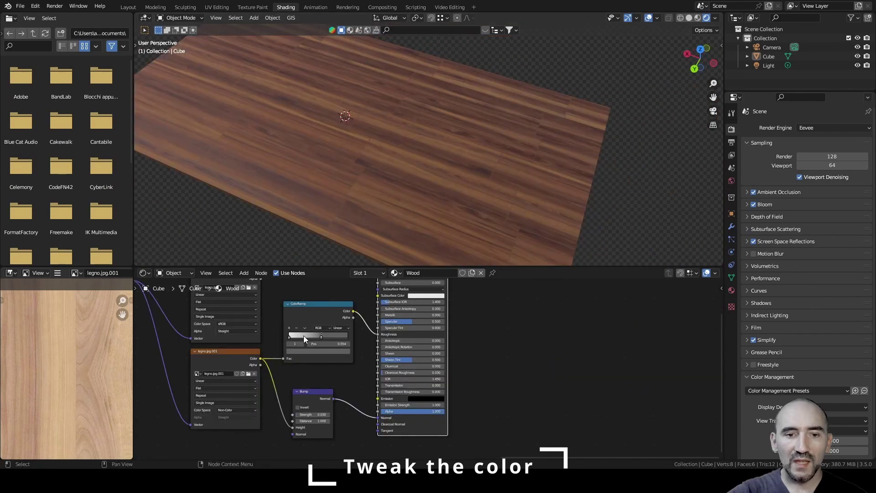
{"action": "middle_click_drag", "start_coordinate": [303, 336], "coordinate": [417, 400]}
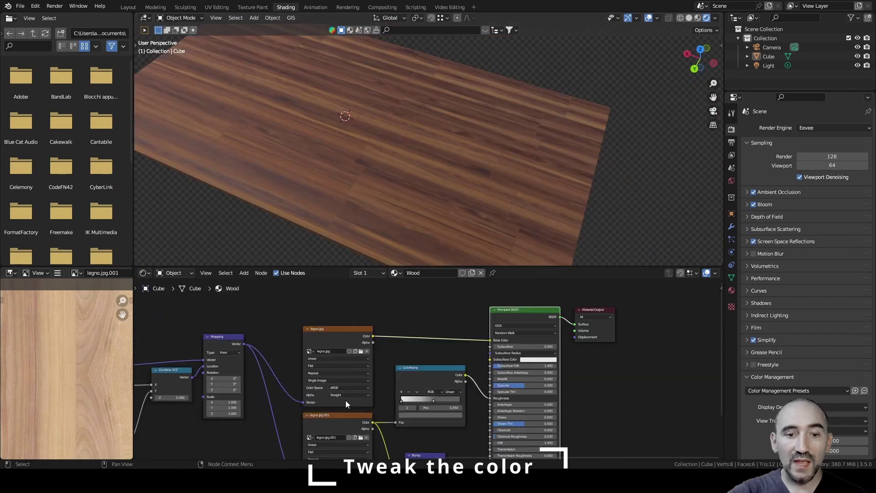
{"action": "middle_click_drag", "start_coordinate": [346, 393], "coordinate": [467, 335]}
{"action": "scroll", "coordinate": [246, 390], "scroll_direction": "up", "scroll_amount": 2}
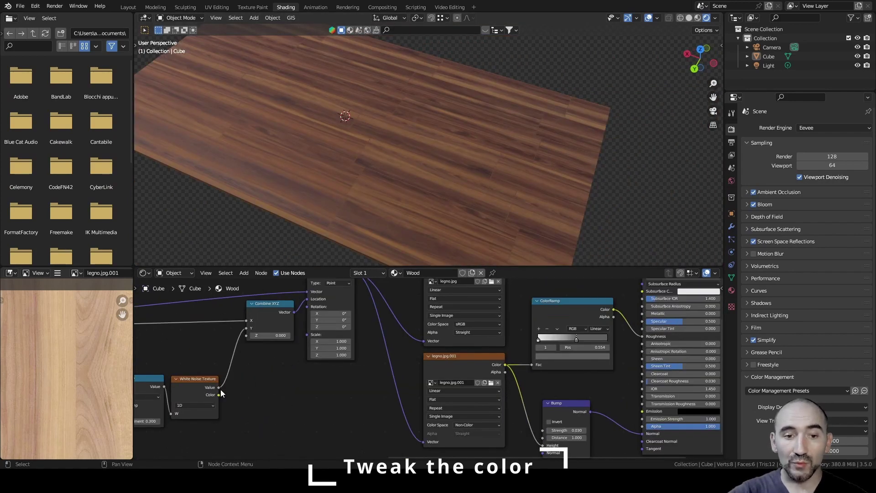
{"action": "left_click", "coordinate": [192, 388], "text": "ctrl+shift"}
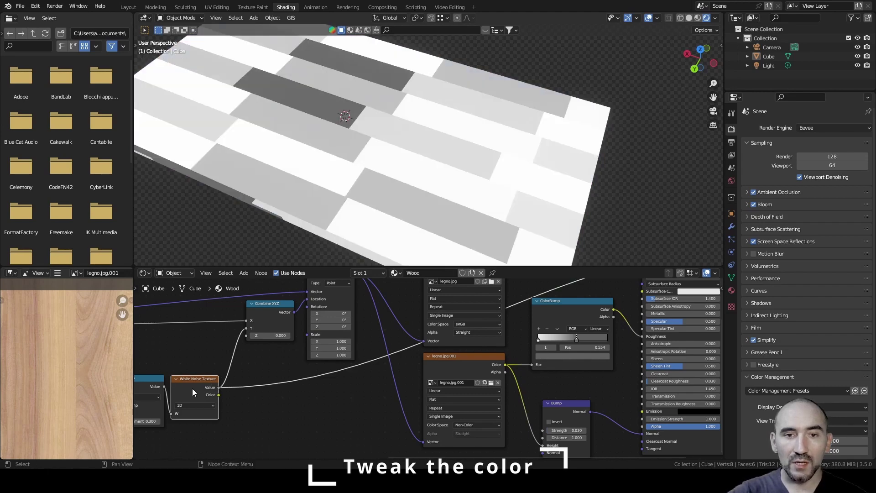
{"action": "middle_click_drag", "start_coordinate": [425, 91], "coordinate": [334, 151]}
Add a ColorRamp node fed by the White Noise Texture's Value and place it above the Mapping node
{"action": "left_click_drag", "start_coordinate": [219, 387], "coordinate": [279, 407]}
{"action": "type", "text": "colorra"}
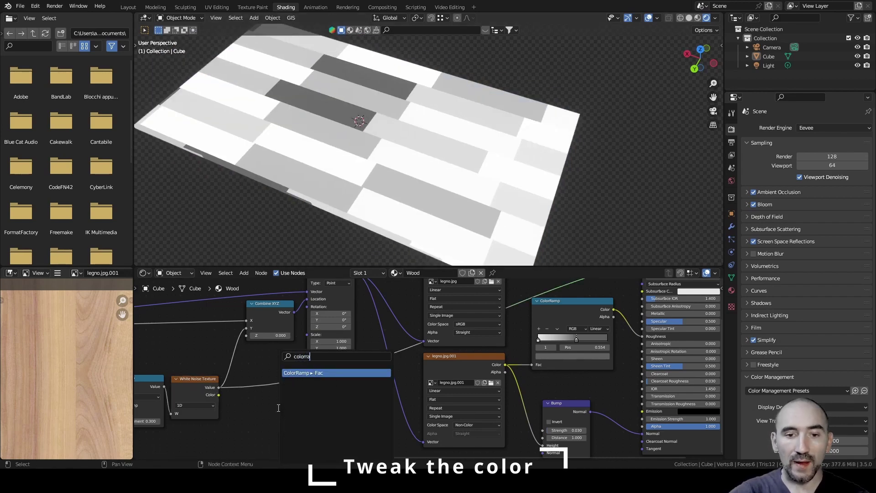
{"action": "key", "text": "Return"}
{"action": "left_click", "coordinate": [310, 423]}
{"action": "scroll", "coordinate": [300, 434], "scroll_direction": "down", "scroll_amount": 3}
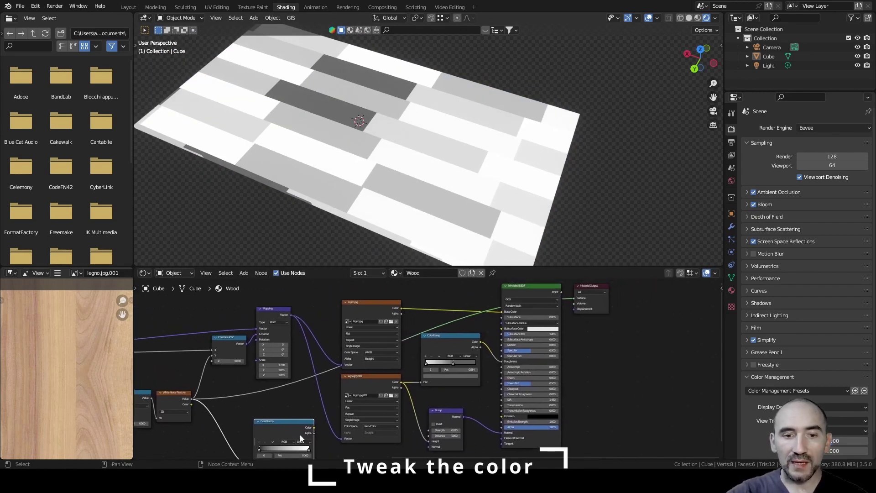
{"action": "left_click_drag", "start_coordinate": [276, 425], "coordinate": [234, 305]}
{"action": "scroll", "coordinate": [360, 402], "scroll_direction": "up", "scroll_amount": 4}
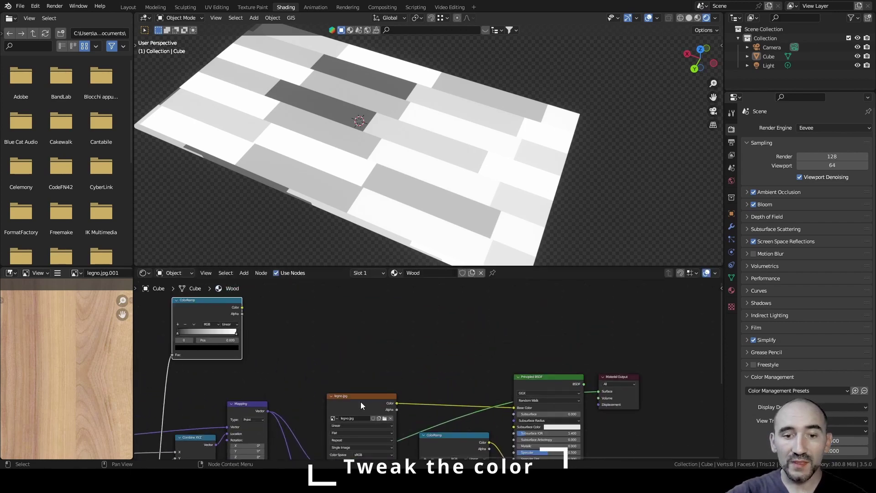
{"action": "middle_click_drag", "start_coordinate": [351, 385], "coordinate": [399, 388]}
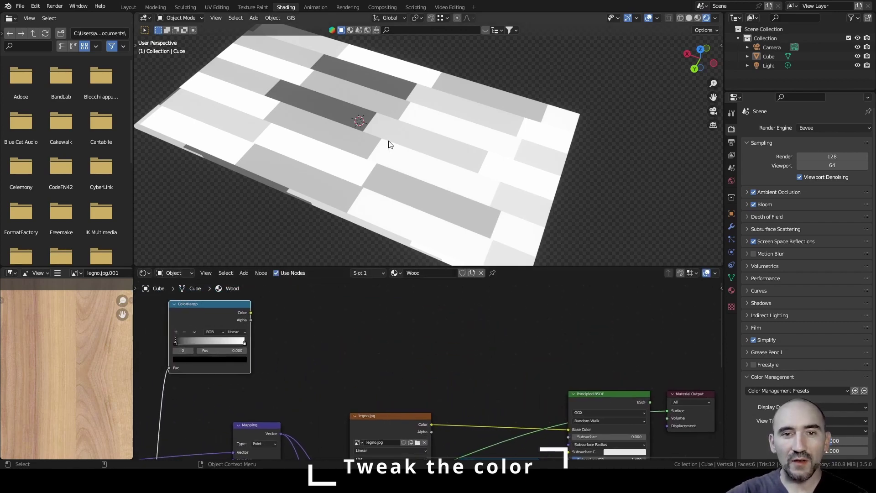
Add a Mix Color node with the legno.jpg color in A and the new ColorRamp's color in B
{"action": "left_click", "coordinate": [393, 418]}
{"action": "left_click_drag", "start_coordinate": [432, 424], "coordinate": [449, 344]}
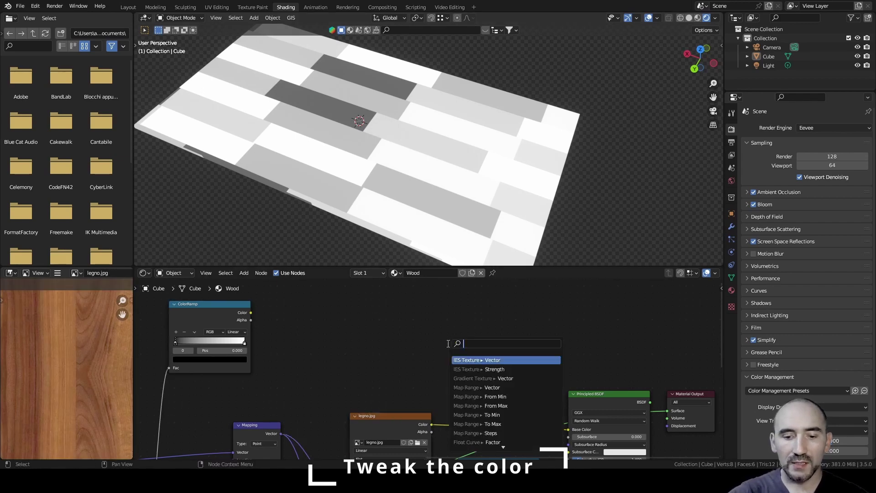
{"action": "type", "text": "mix"}
{"action": "key", "text": "Return"}
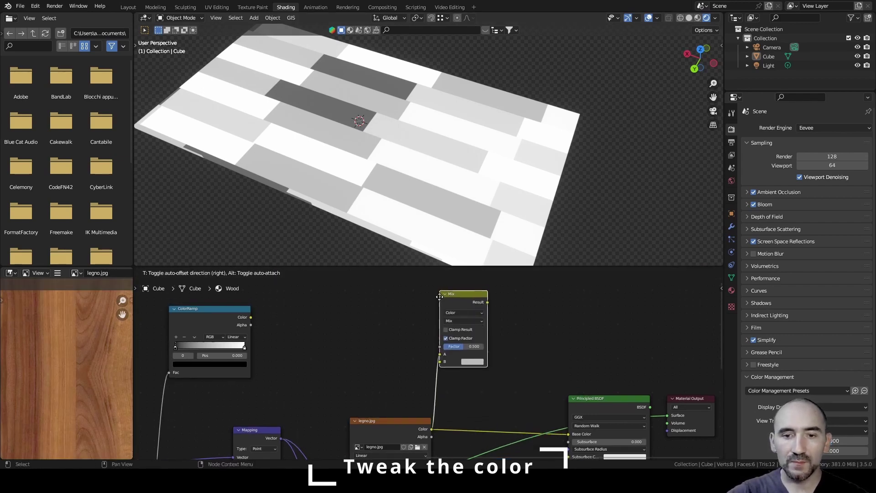
{"action": "left_click", "coordinate": [440, 296]}
{"action": "left_click_drag", "start_coordinate": [251, 316], "coordinate": [450, 349]}
{"action": "middle_click_drag", "start_coordinate": [499, 329], "coordinate": [472, 316]}
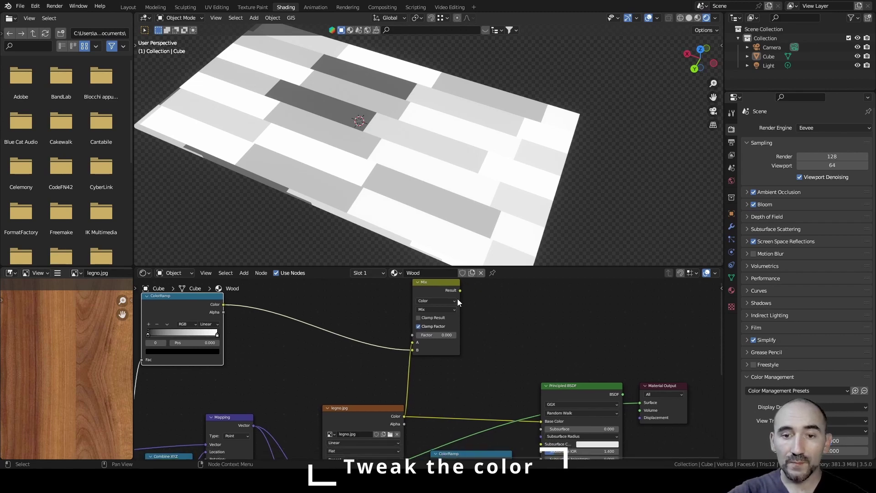
Connect the Mix result to the Principled BSDF's Base Color and output the Principled BSDF to the material surface again
{"action": "left_click_drag", "start_coordinate": [461, 291], "coordinate": [546, 423]}
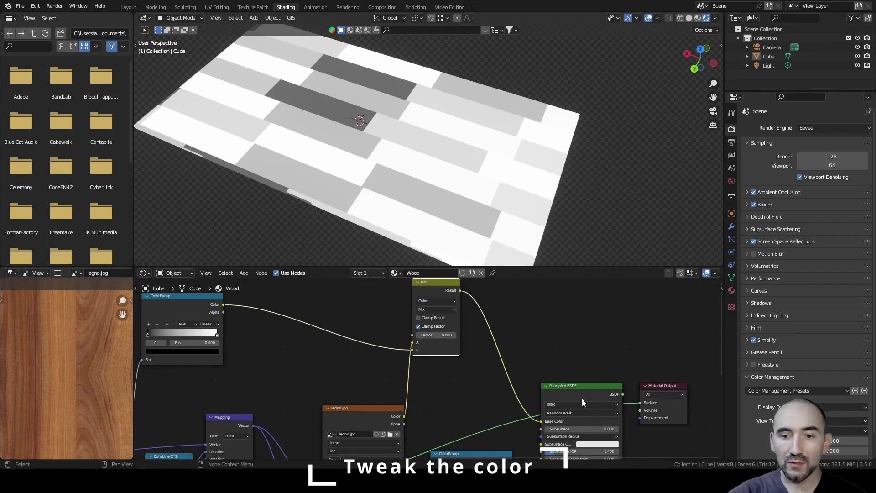
{"action": "left_click", "coordinate": [586, 388]}
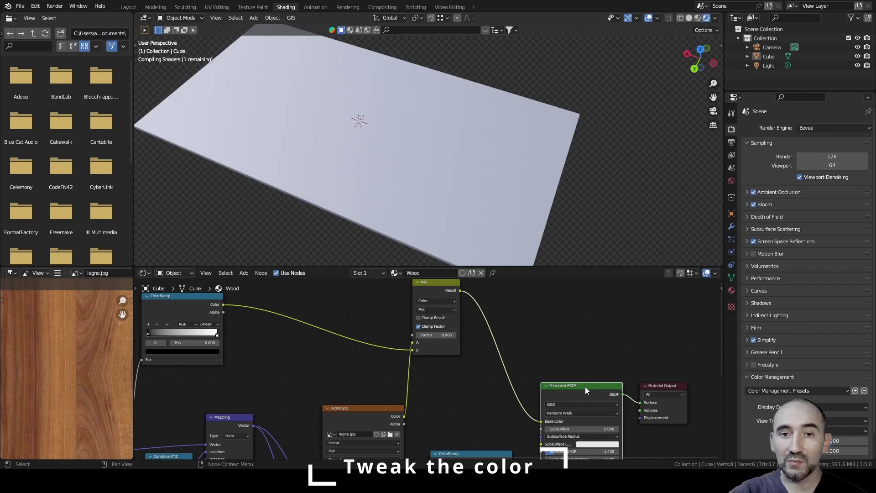
{"action": "middle_click_drag", "start_coordinate": [388, 174], "coordinate": [374, 149]}
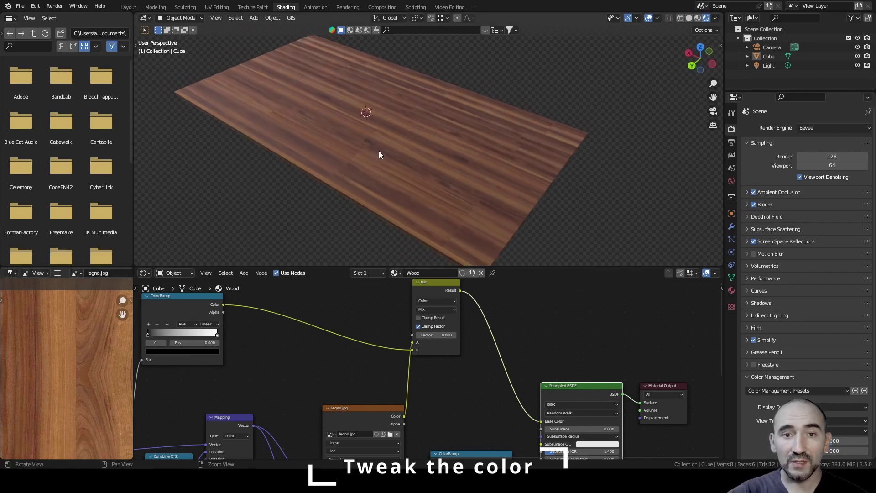
Set the Mix node's blending mode to Multiply with a factor of 0.625 and check the planks
{"action": "mouse_move", "coordinate": [427, 334]}
{"action": "left_mouse_down"}
{"action": "mouse_move", "coordinate": [441, 335]}
{"action": "mouse_move", "coordinate": [429, 335]}
{"action": "left_mouse_up"}
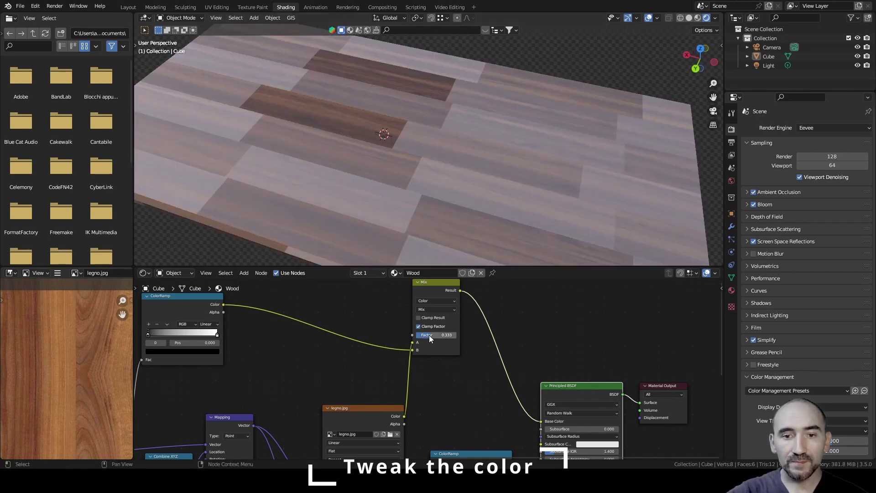
{"action": "left_click", "coordinate": [429, 311]}
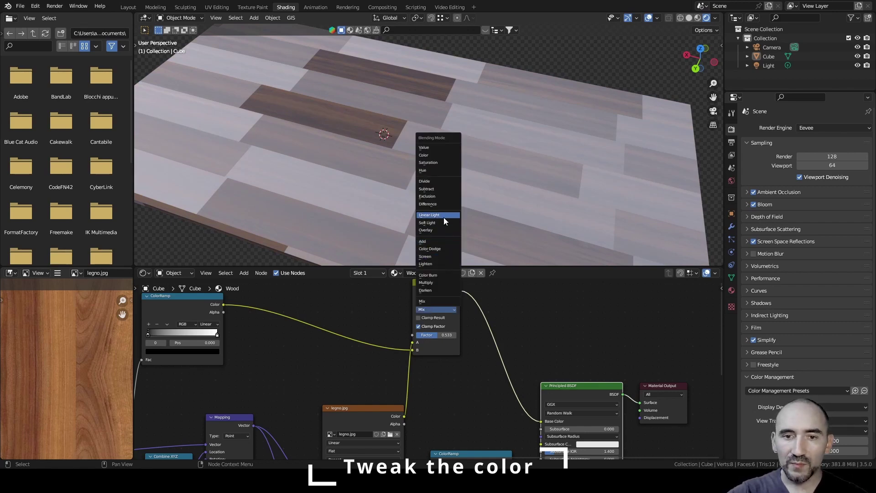
{"action": "left_click", "coordinate": [438, 283]}
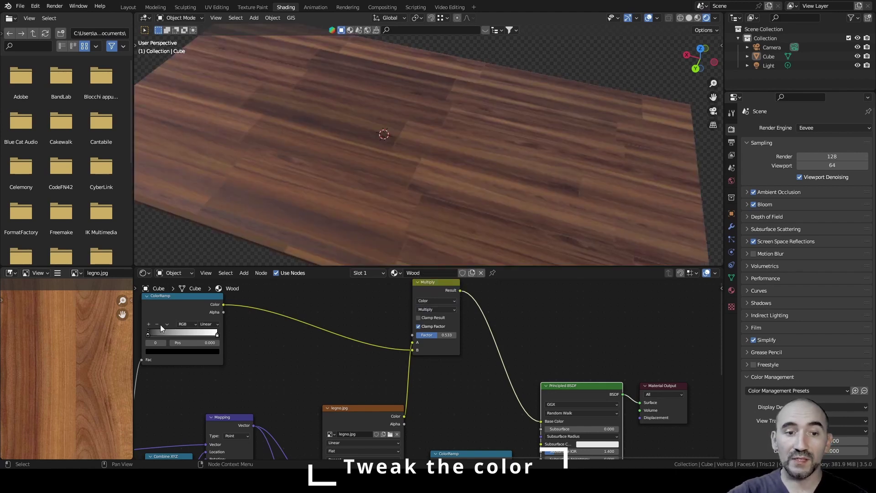
{"action": "mouse_move", "coordinate": [429, 336]}
{"action": "left_mouse_down"}
{"action": "mouse_move", "coordinate": [445, 335]}
{"action": "mouse_move", "coordinate": [435, 335]}
{"action": "left_mouse_up"}
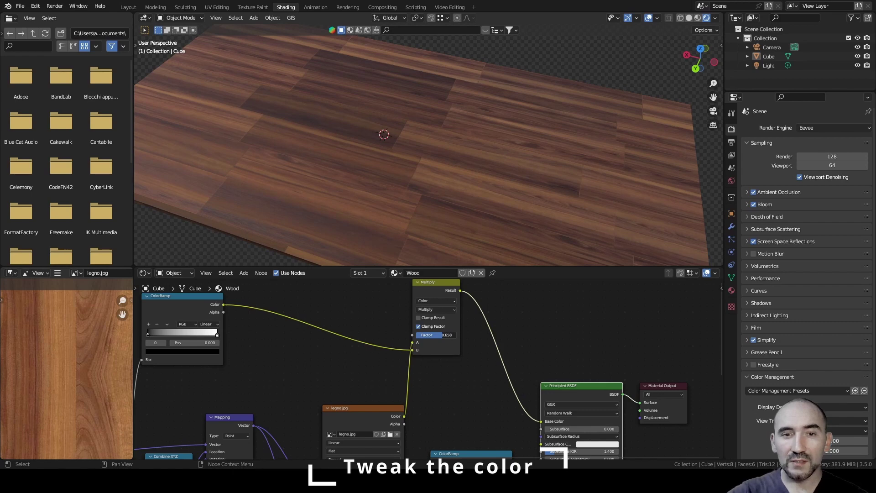
{"action": "scroll", "coordinate": [436, 155], "scroll_direction": "down", "scroll_amount": 3}
{"action": "middle_click_drag", "start_coordinate": [438, 151], "coordinate": [478, 141]}
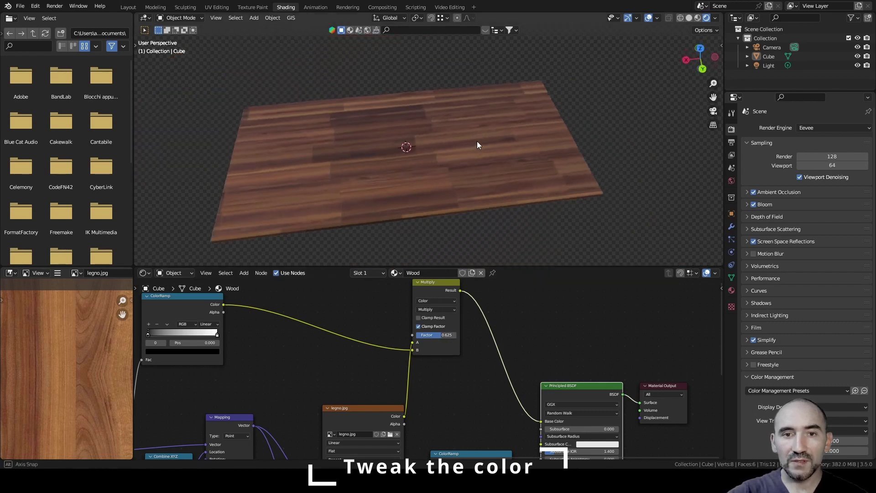
Set the increment of the Snap node fed by the Separate XYZ X output to 0.1 and check the planks
{"action": "middle_click_drag", "start_coordinate": [150, 388], "coordinate": [482, 312]}
{"action": "middle_click_drag", "start_coordinate": [332, 374], "coordinate": [399, 334]}
{"action": "scroll", "coordinate": [399, 342], "scroll_direction": "up", "scroll_amount": 3}
{"action": "middle_click_drag", "start_coordinate": [332, 347], "coordinate": [420, 351]}
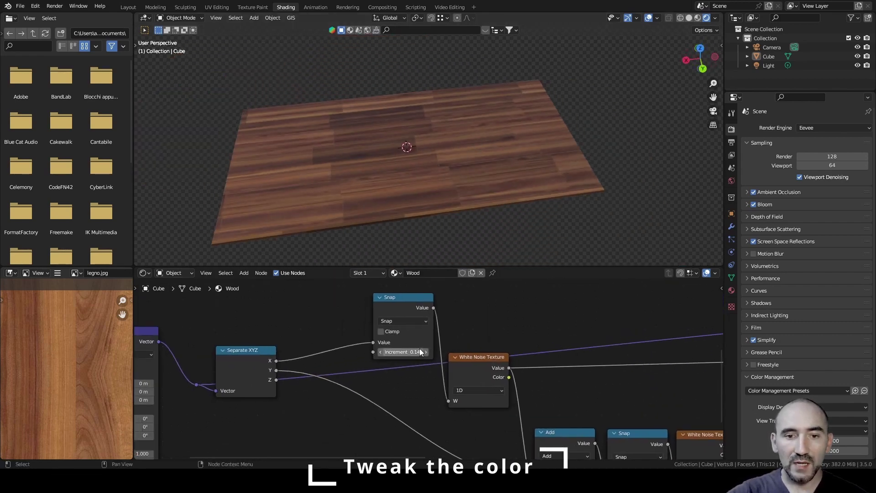
{"action": "left_click_drag", "start_coordinate": [408, 351], "coordinate": [407, 352]}
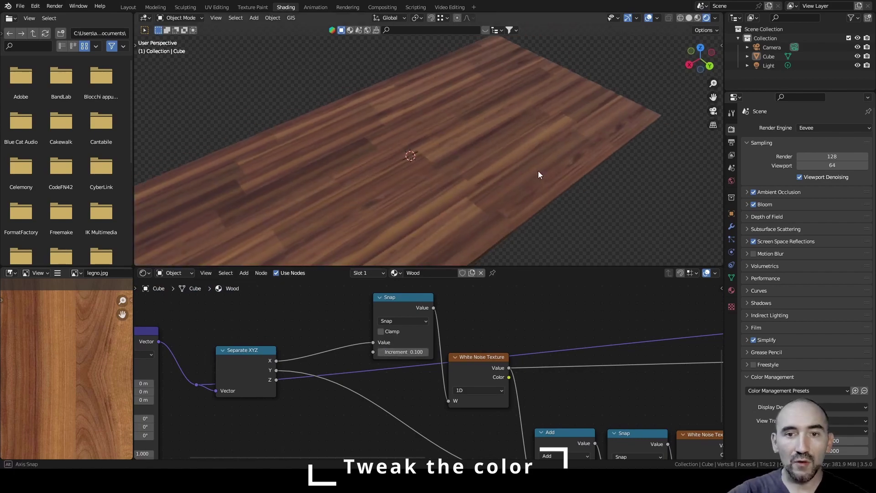
{"action": "middle_click_drag", "start_coordinate": [539, 171], "coordinate": [405, 173]}
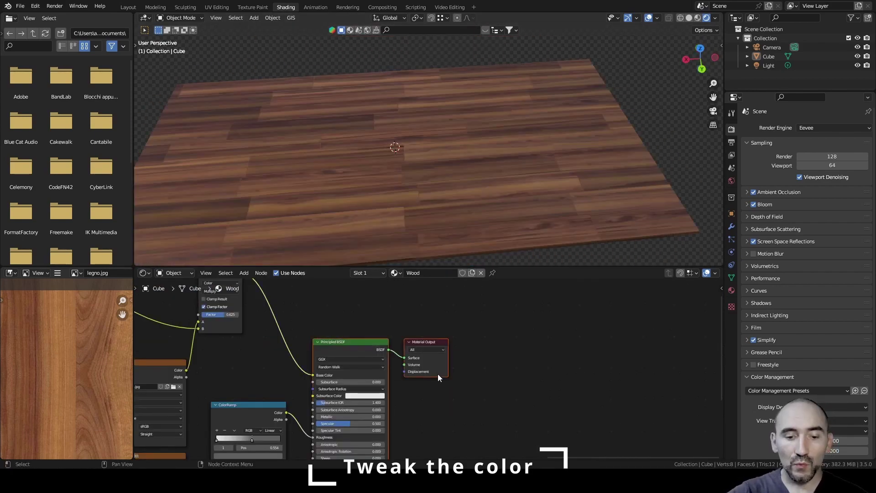
Move the Principled BSDF and Material Output aside and insert a Hue Saturation Value node between Multiply and Base Color
{"action": "middle_click_drag", "start_coordinate": [437, 374], "coordinate": [555, 364]}
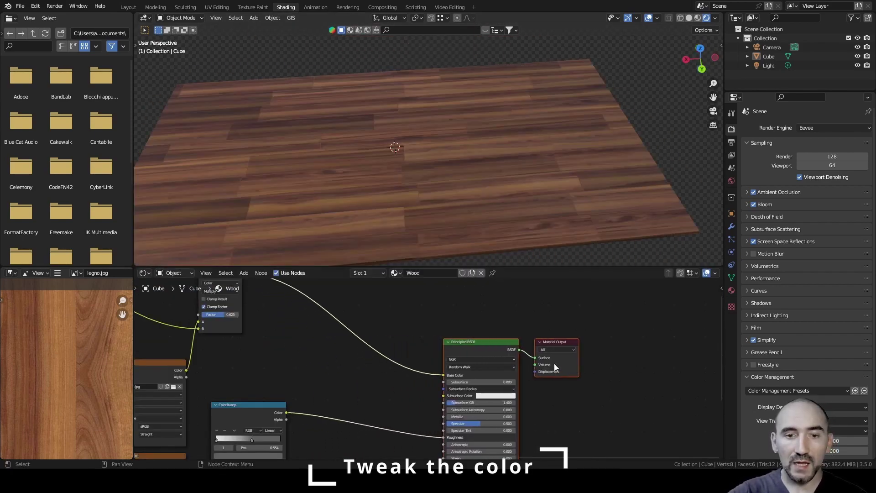
{"action": "middle_click_drag", "start_coordinate": [311, 347], "coordinate": [314, 413]}
{"action": "left_click_drag", "start_coordinate": [244, 339], "coordinate": [450, 456]}
{"action": "type", "text": "hus"}
{"action": "key", "text": "Return"}
{"action": "left_click", "coordinate": [302, 336]}
{"action": "scroll", "coordinate": [341, 345], "scroll_direction": "up", "scroll_amount": 3}
{"action": "scroll", "coordinate": [298, 363], "scroll_direction": "up", "scroll_amount": 2}
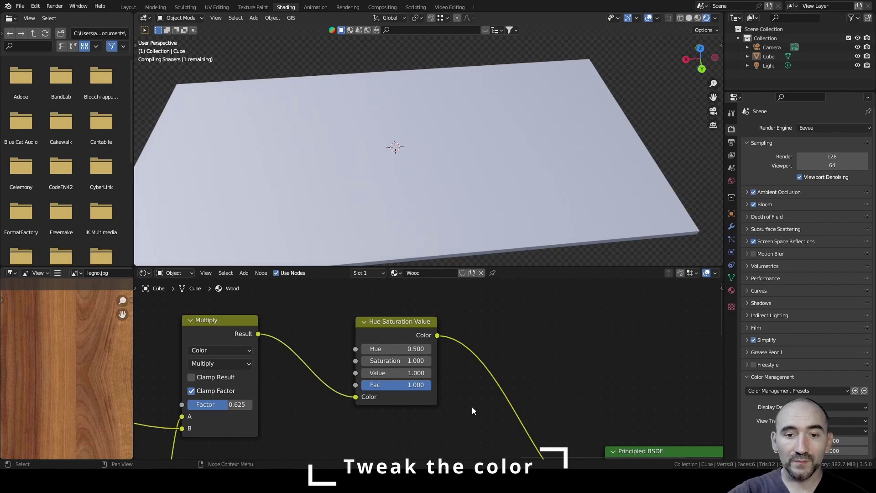
Set the Hue Saturation Value node's Value to 1.48 to brighten the wood, keeping Saturation at 1
{"action": "middle_click_drag", "start_coordinate": [425, 248], "coordinate": [411, 178]}
{"action": "scroll", "coordinate": [410, 178], "scroll_direction": "up", "scroll_amount": 2}
{"action": "mouse_move", "coordinate": [402, 361]}
{"action": "left_mouse_down"}
{"action": "mouse_move", "coordinate": [386, 360]}
{"action": "mouse_move", "coordinate": [475, 373]}
{"action": "mouse_move", "coordinate": [325, 373]}
{"action": "mouse_move", "coordinate": [410, 373]}
{"action": "mouse_move", "coordinate": [400, 373]}
{"action": "left_mouse_up"}
{"action": "right_click", "coordinate": [401, 360]}
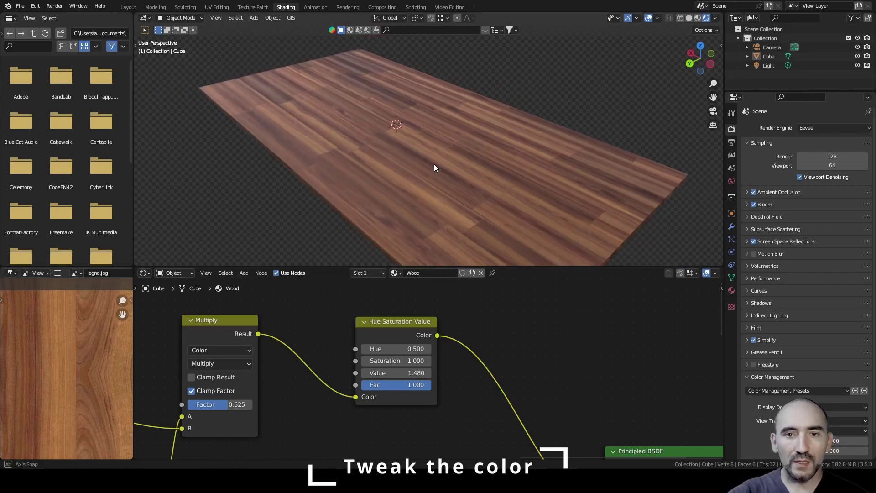